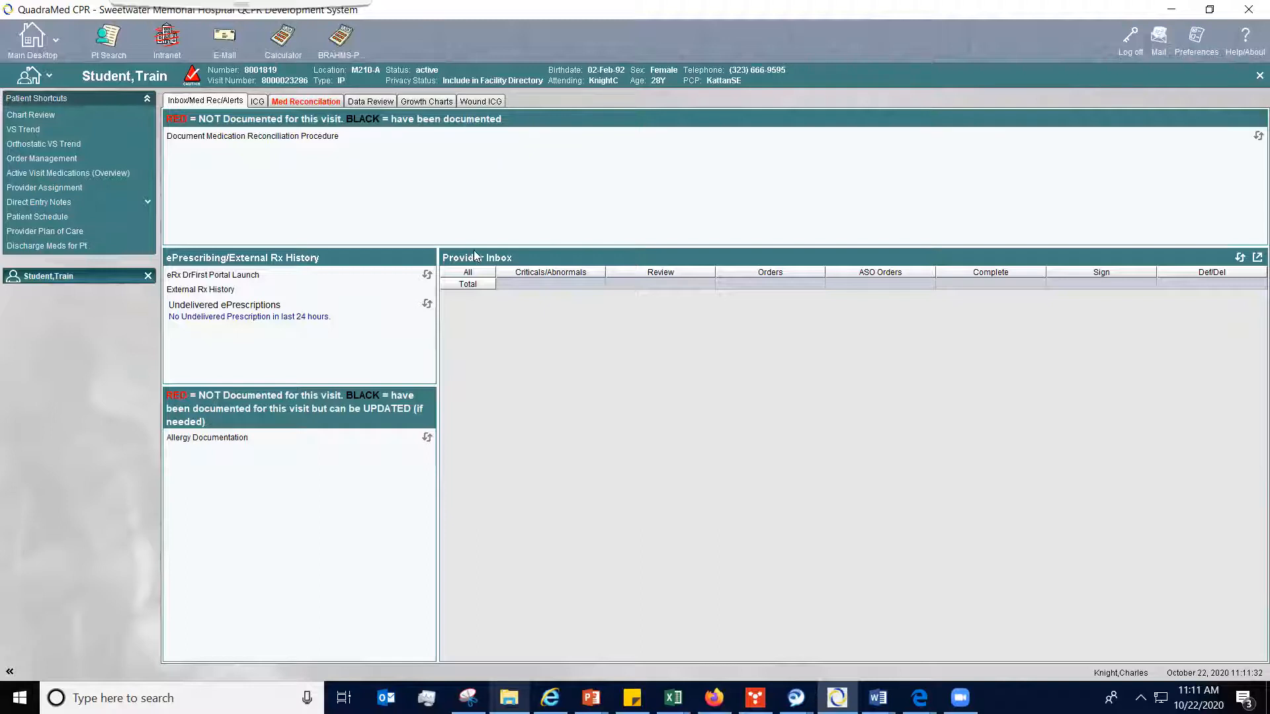
- From Med Reconciliation's order management, start adding an order for the type 2 diabetes mellitus with hyperglycemia problem
{"action": "left_click", "coordinate": [321, 102]}
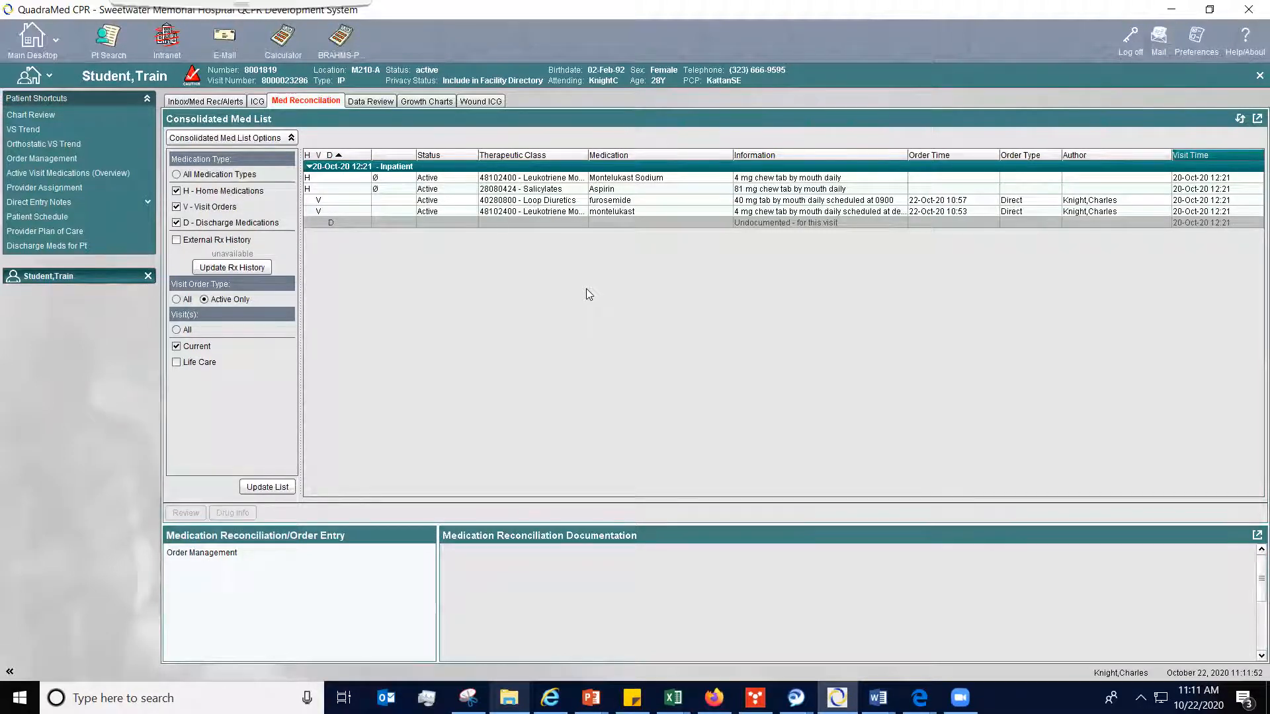
{"action": "double_click", "coordinate": [232, 555]}
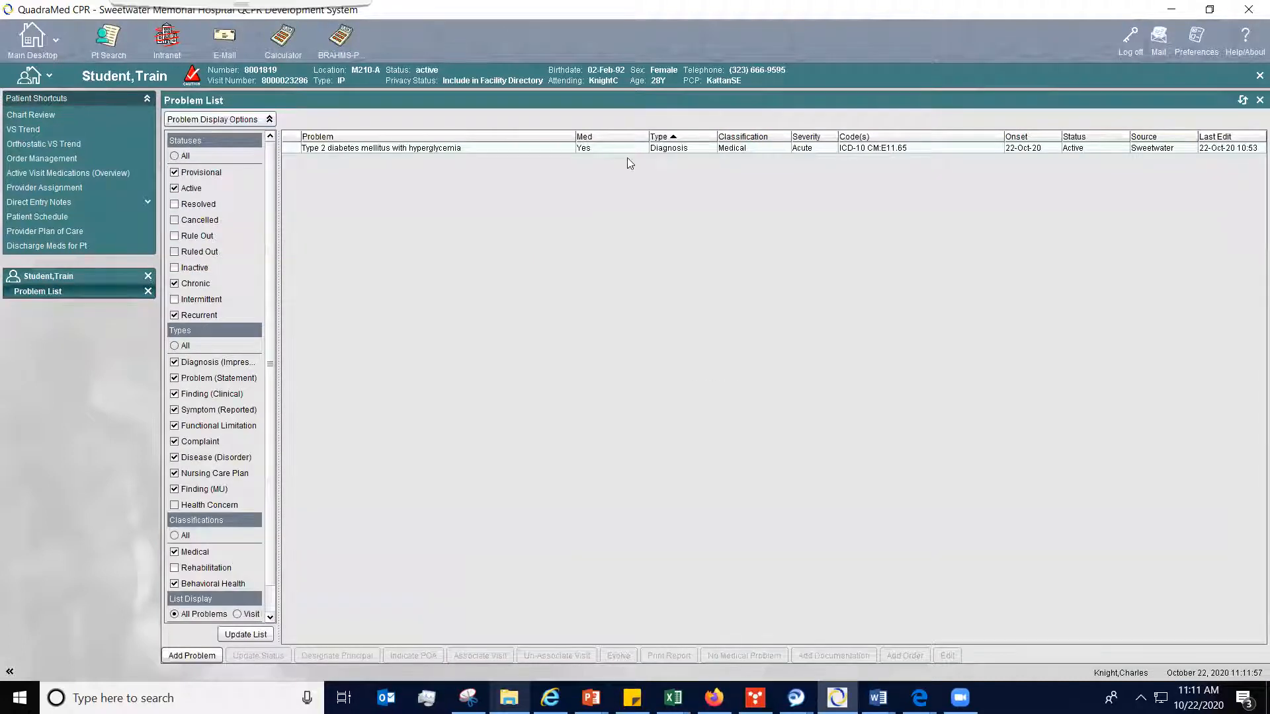
{"action": "left_click", "coordinate": [643, 147]}
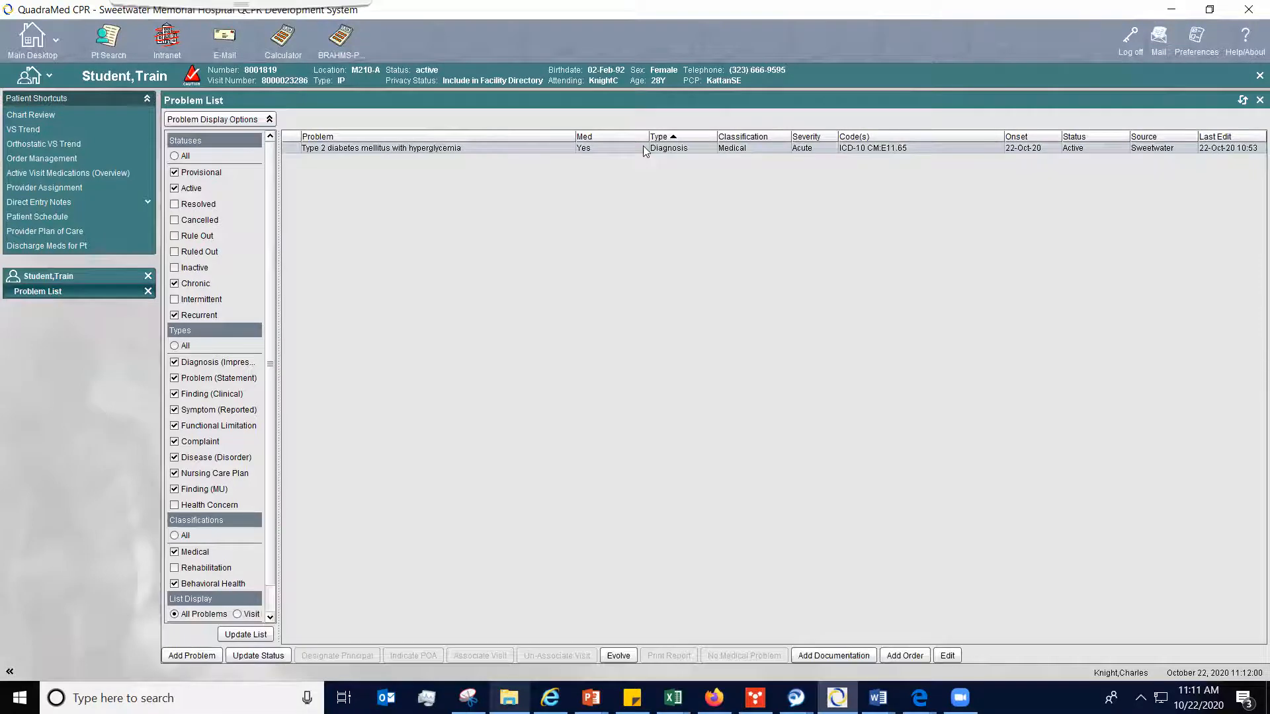
{"action": "right_click", "coordinate": [643, 146]}
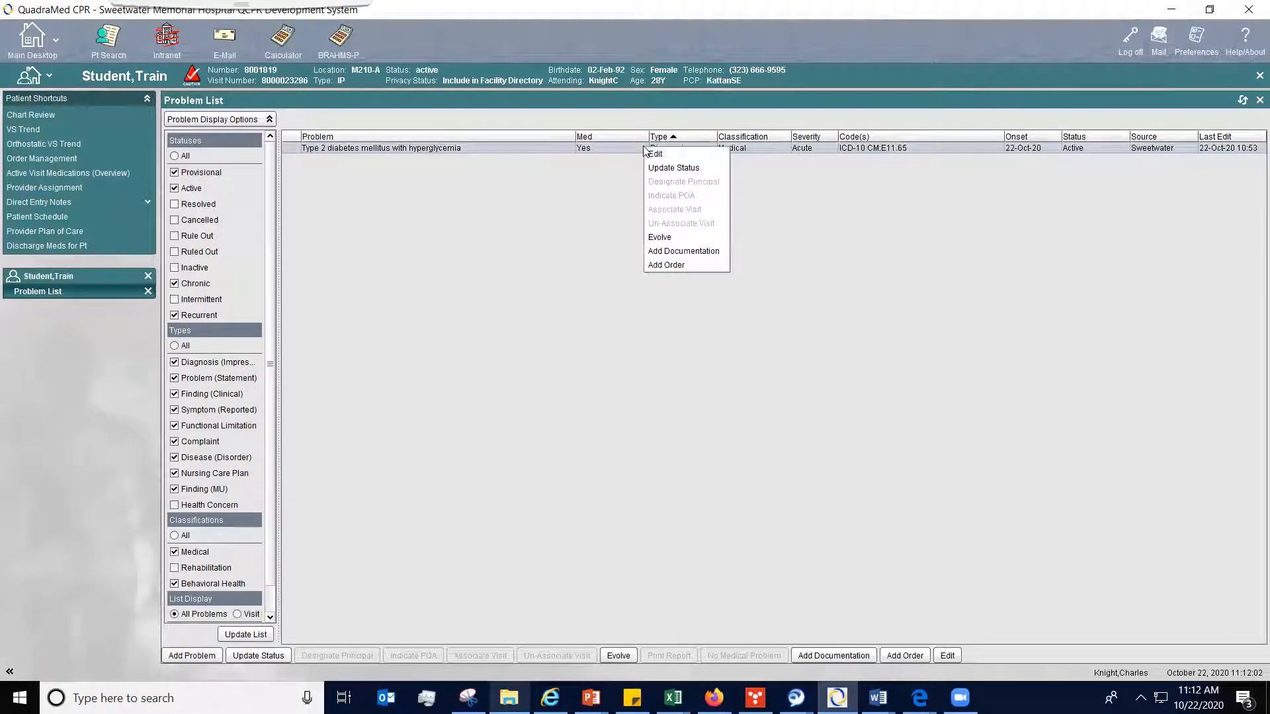
{"action": "left_click", "coordinate": [673, 265]}
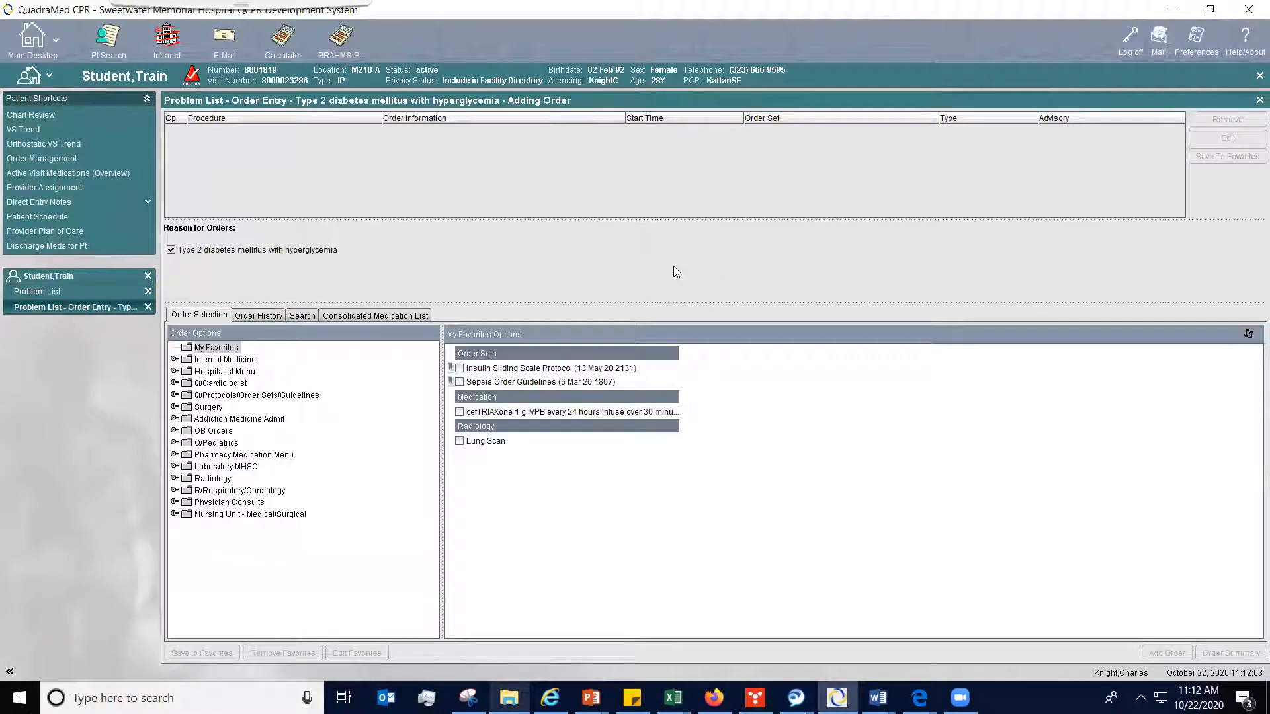
- Discontinue the furosemide 40 mg visit order from the consolidated medication list, with the discontinue time set to now
{"action": "left_click", "coordinate": [402, 315]}
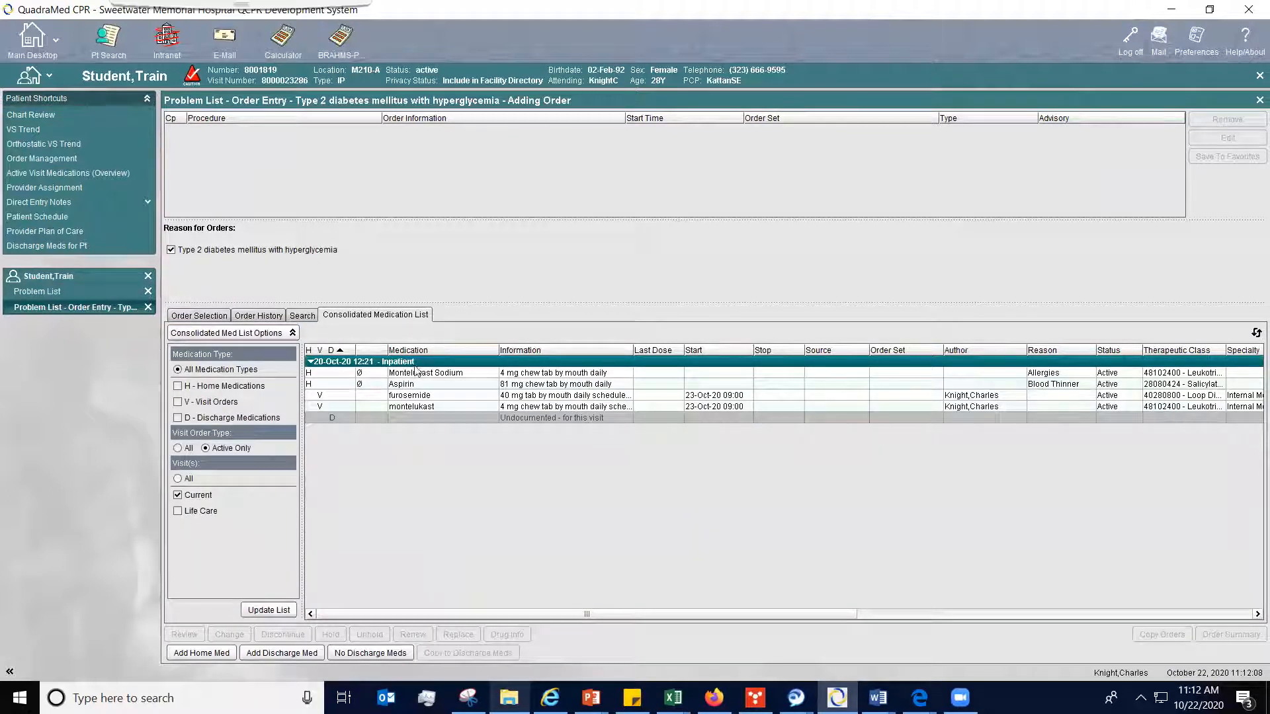
{"action": "left_click", "coordinate": [410, 395]}
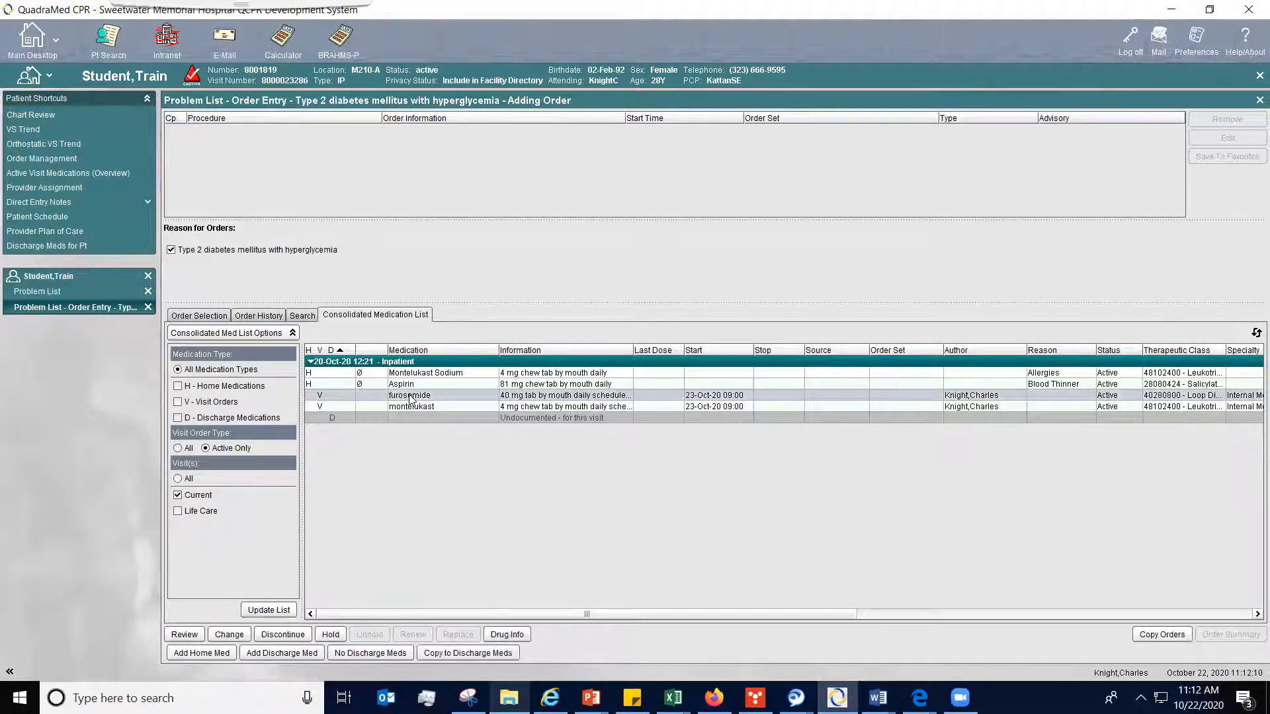
{"action": "left_click", "coordinate": [283, 634]}
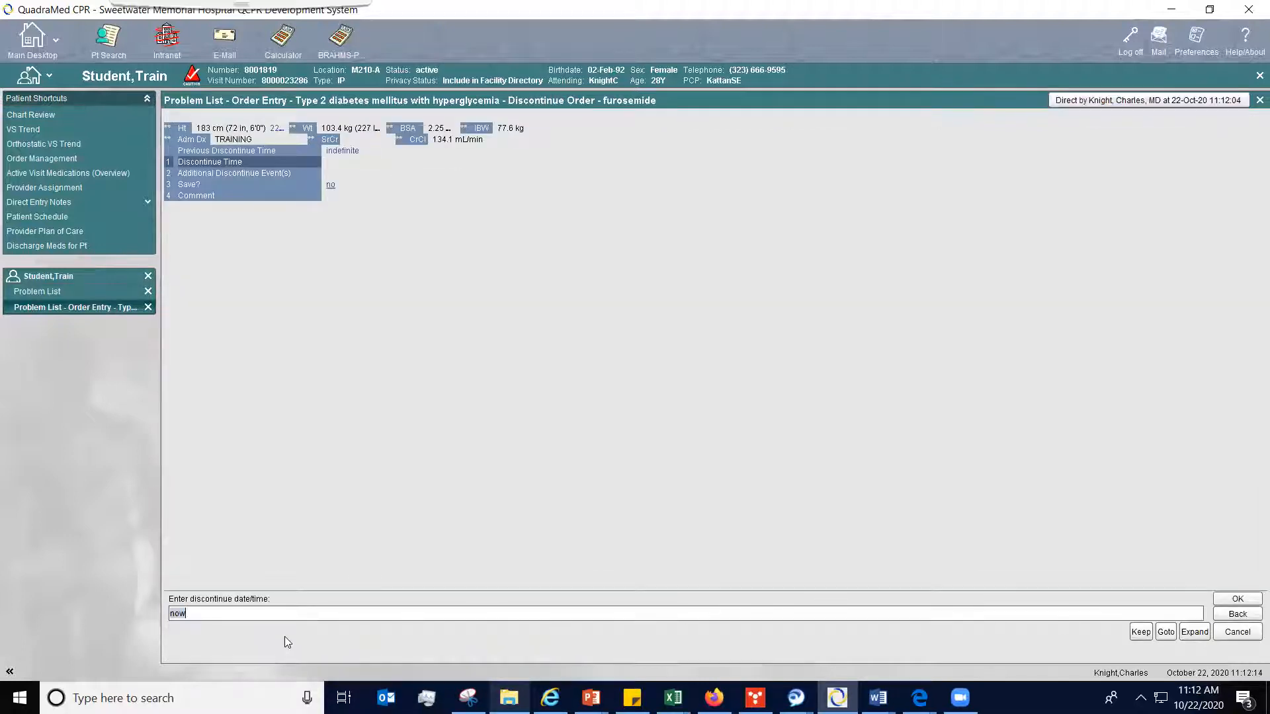
{"action": "left_click", "coordinate": [1241, 600]}
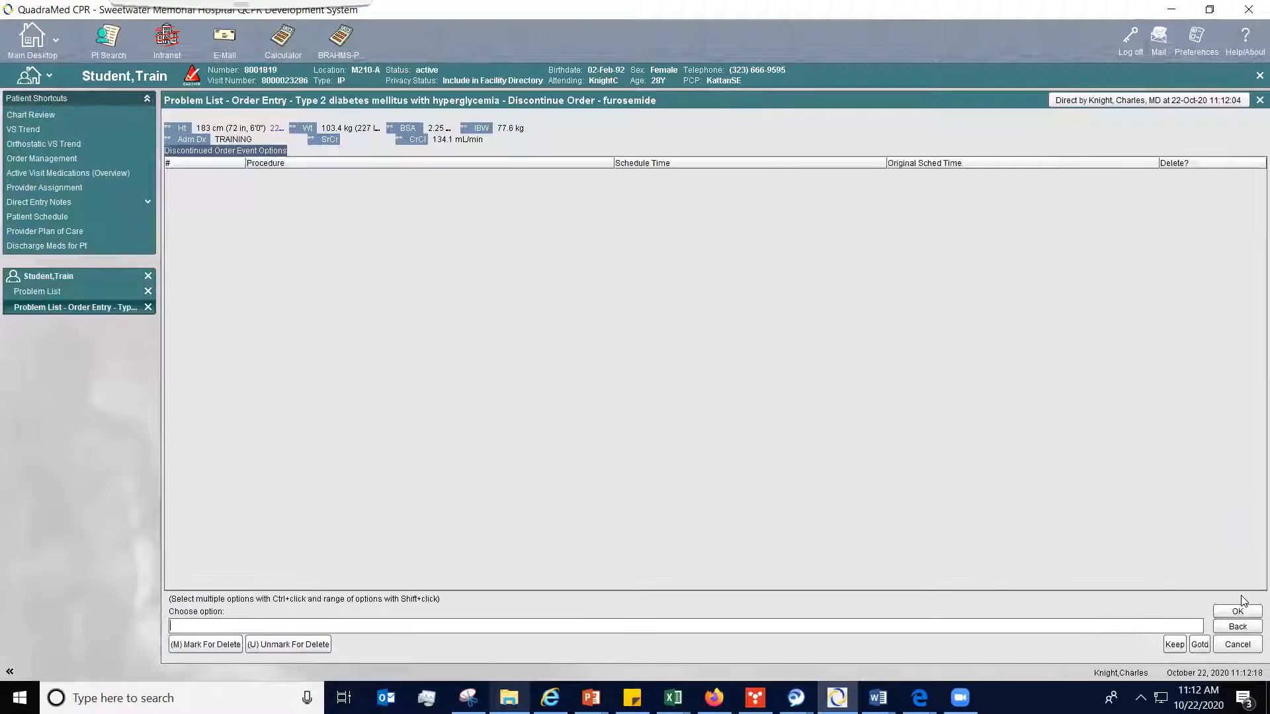
{"action": "left_click", "coordinate": [1234, 614]}
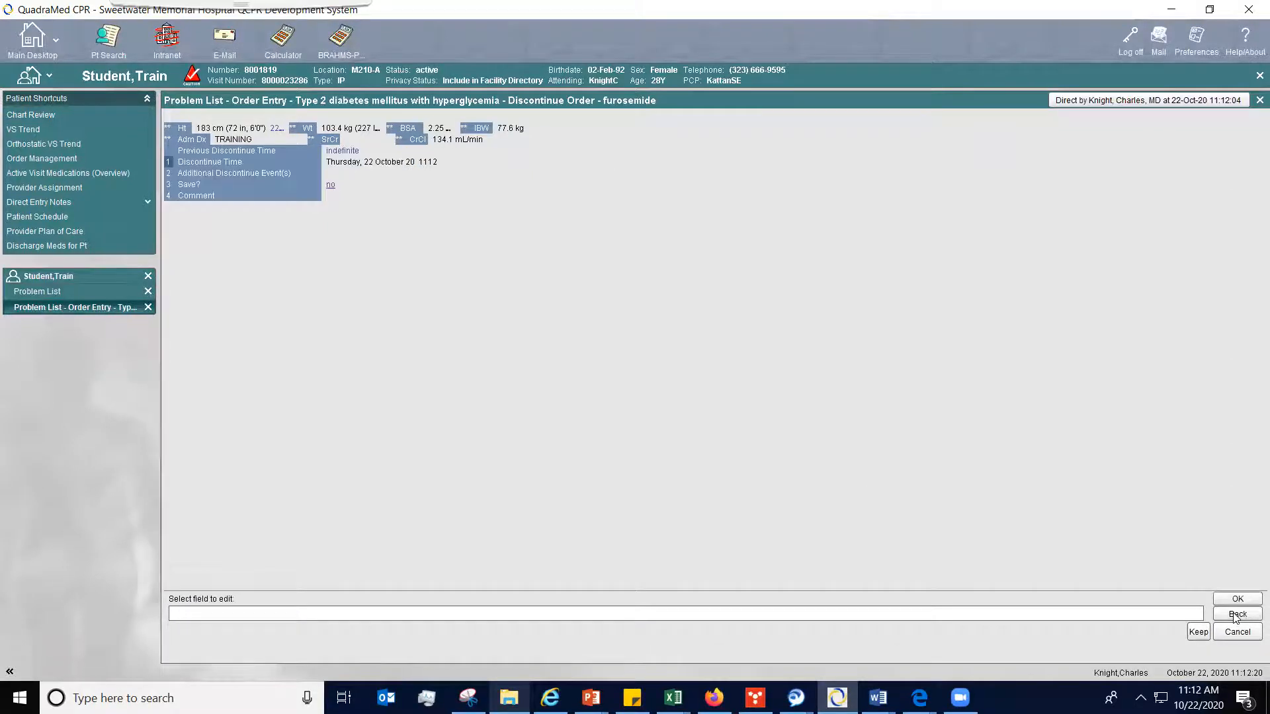
{"action": "left_click", "coordinate": [1248, 599]}
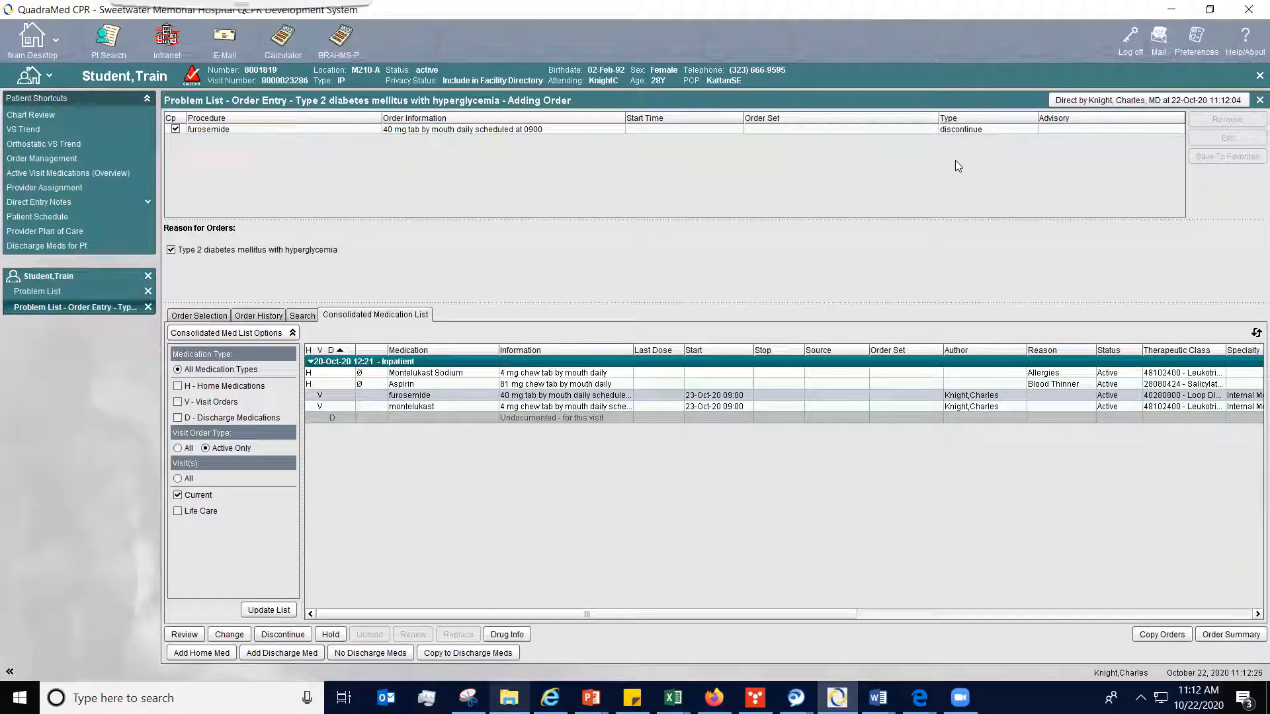
- Add the Transfer To Another Unit ONLY order from the Hospitalist Menu's General Orders
{"action": "left_click", "coordinate": [200, 316]}
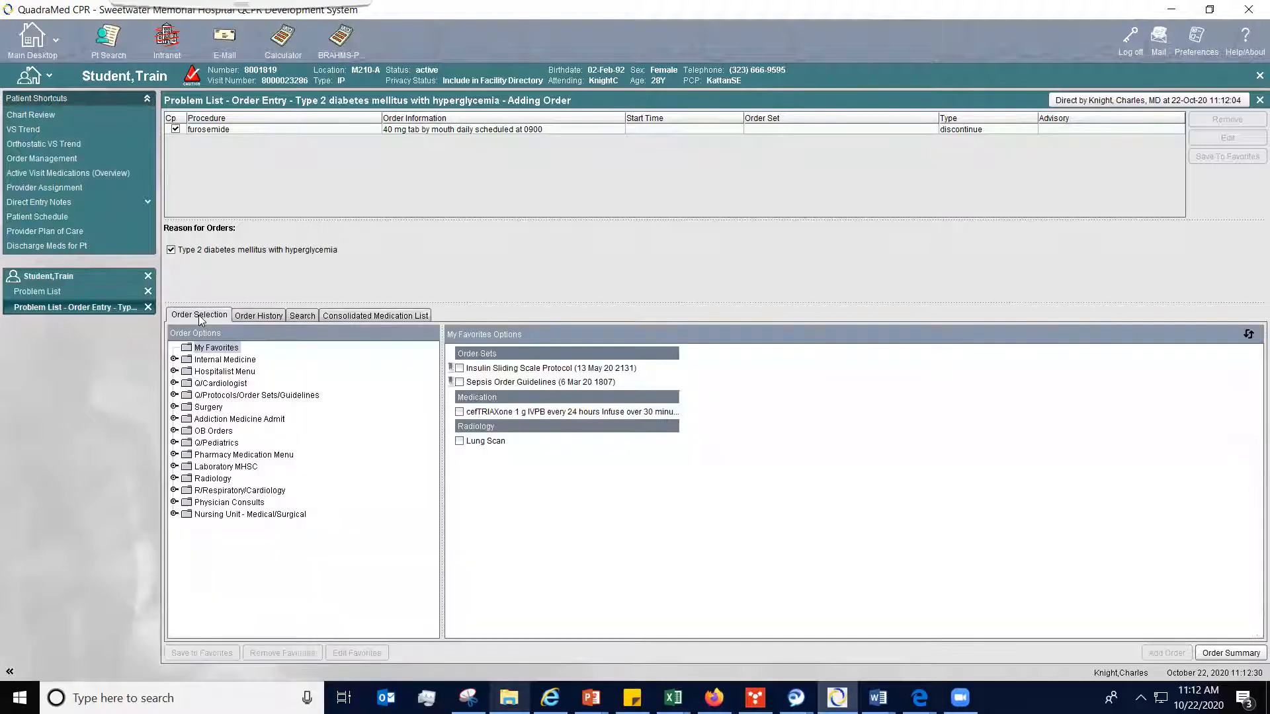
{"action": "left_click", "coordinate": [230, 374]}
{"action": "double_click", "coordinate": [229, 372]}
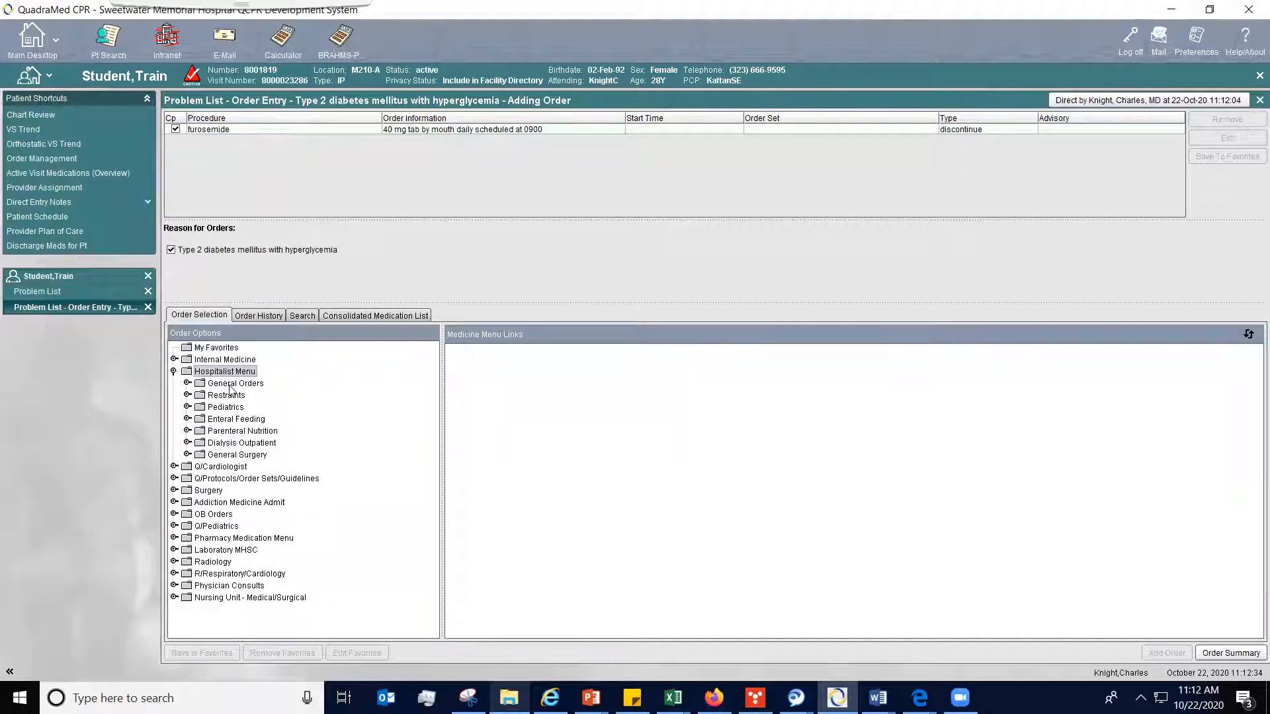
{"action": "double_click", "coordinate": [230, 385]}
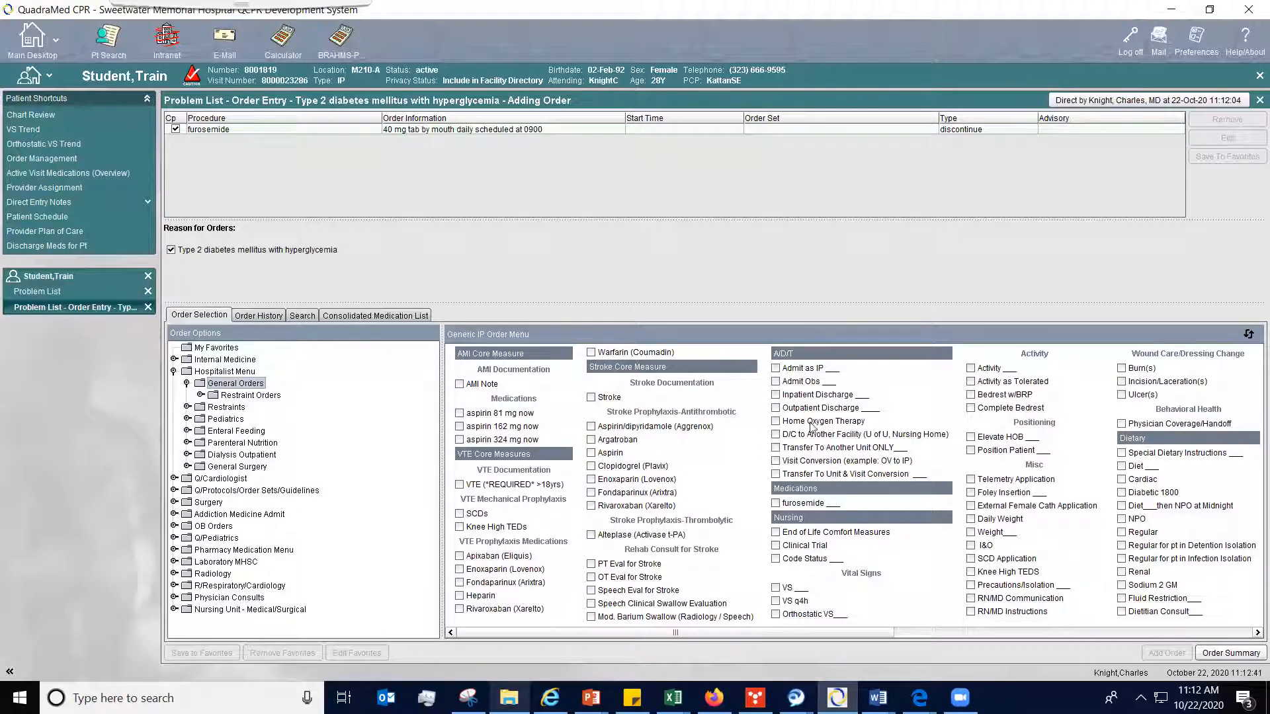
{"action": "left_click", "coordinate": [776, 448]}
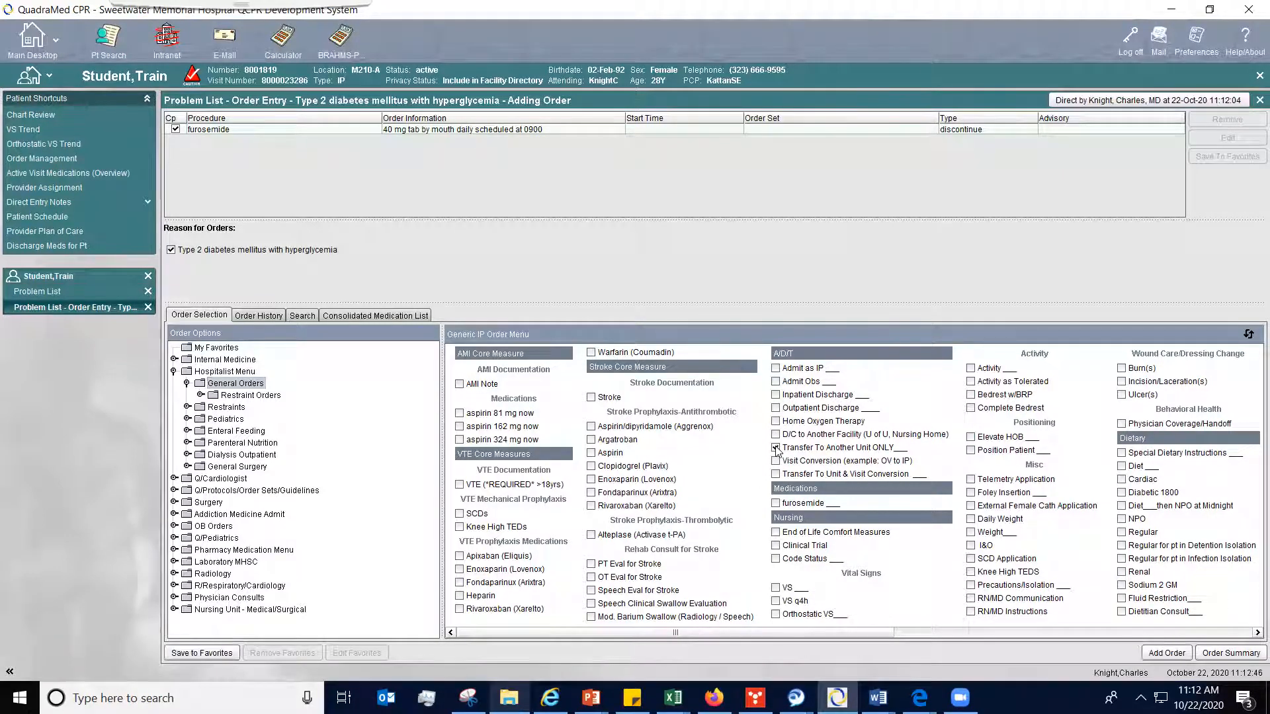
{"action": "left_click", "coordinate": [1178, 655]}
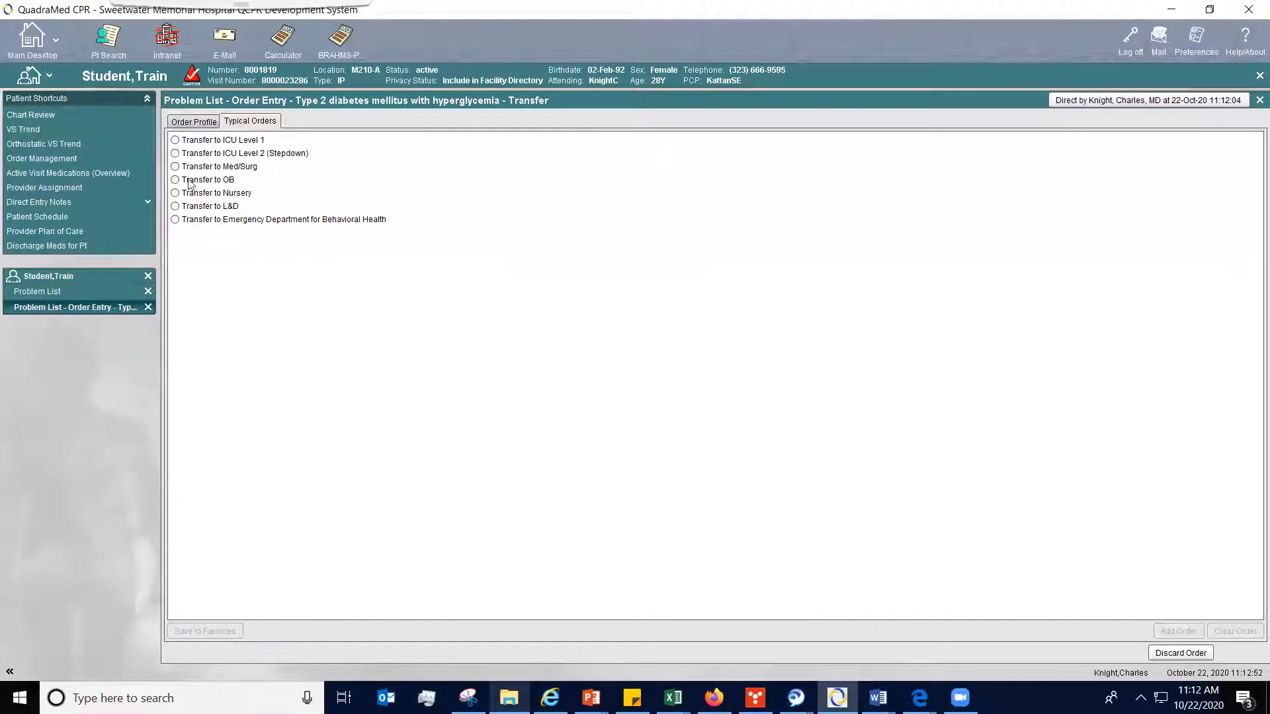
- Complete the transfer order to ICU Level 2 (Stepdown) with the reason Testing, leaving surgery, patient condition and comment blank
{"action": "left_click", "coordinate": [176, 155]}
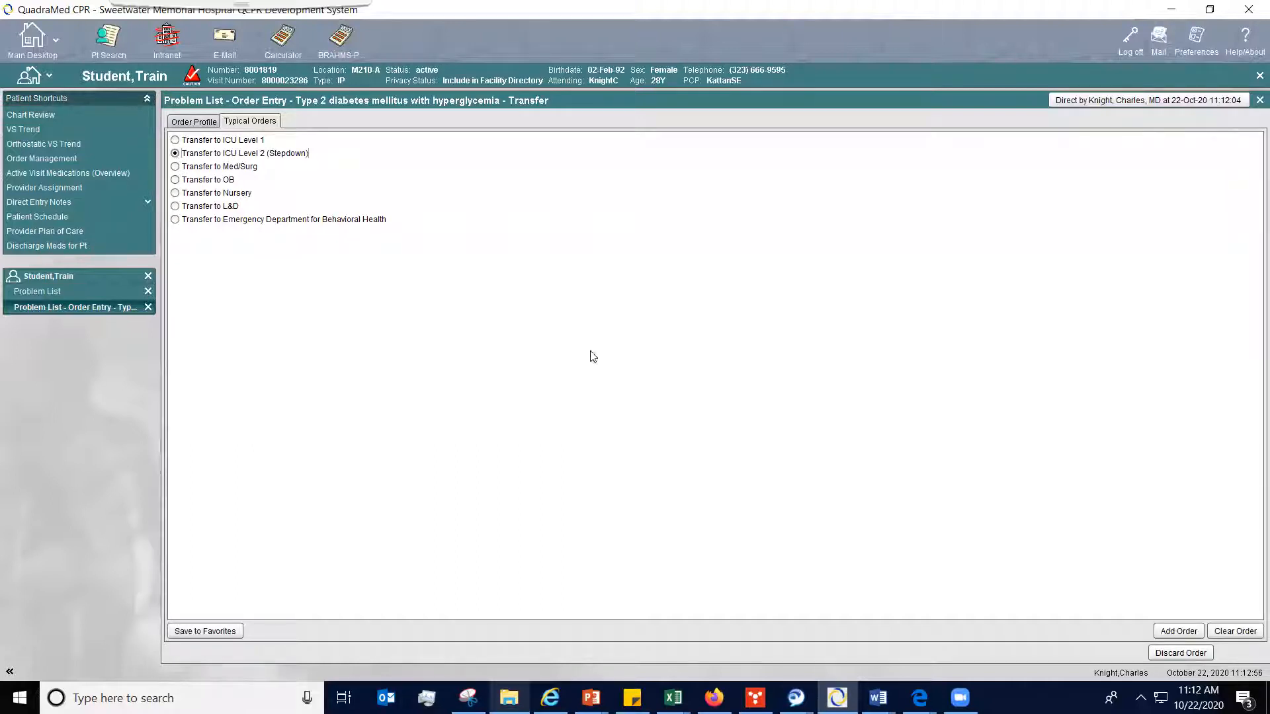
{"action": "left_click", "coordinate": [1177, 631]}
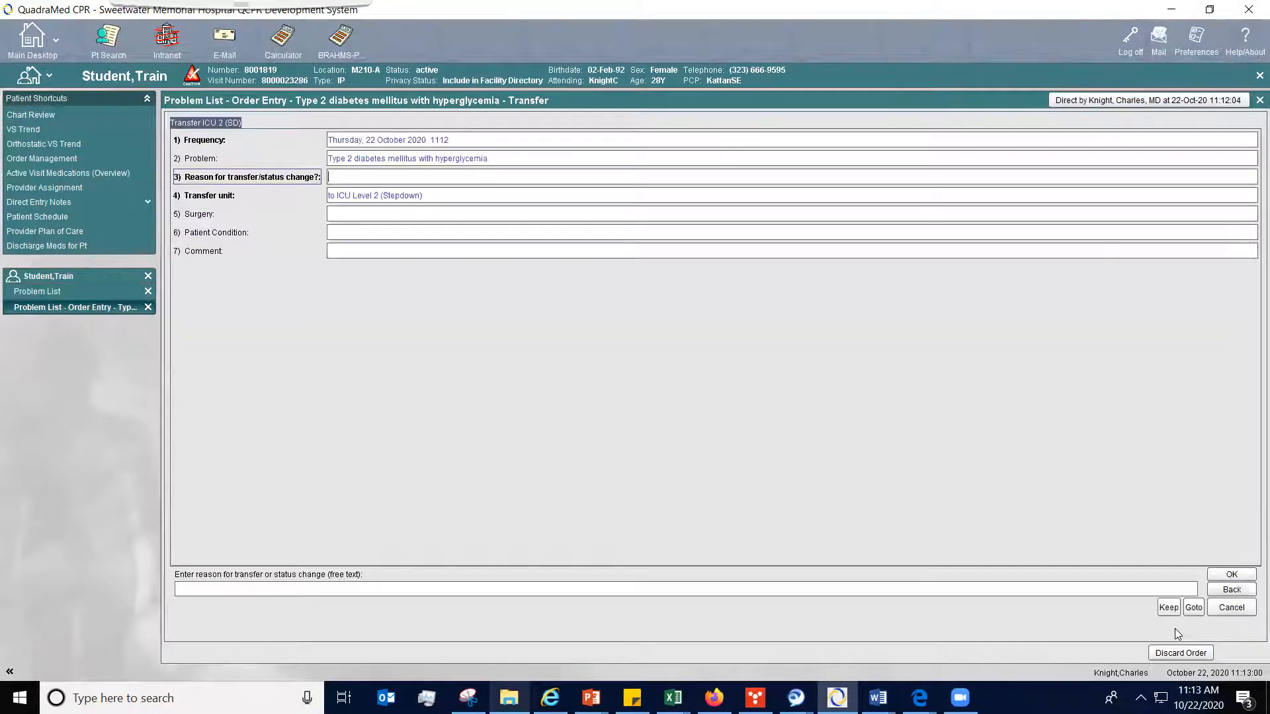
{"action": "type", "text": "Testing"}
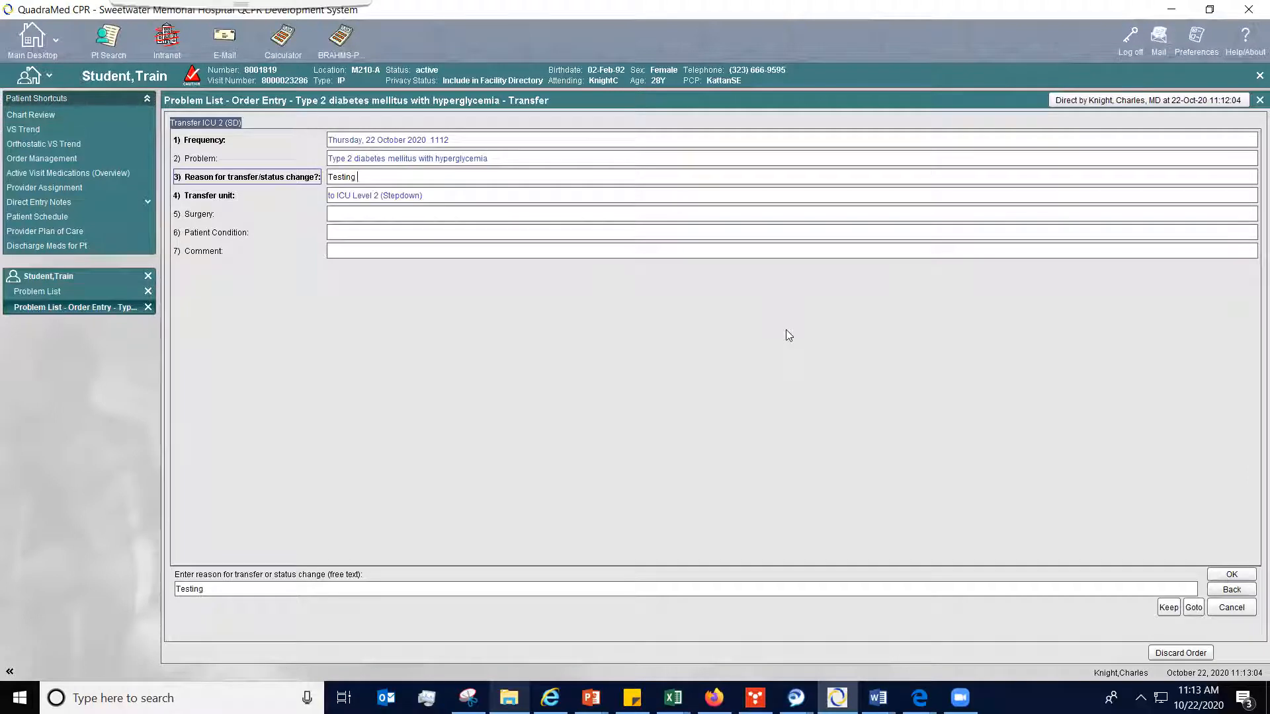
{"action": "key", "text": "Return"}
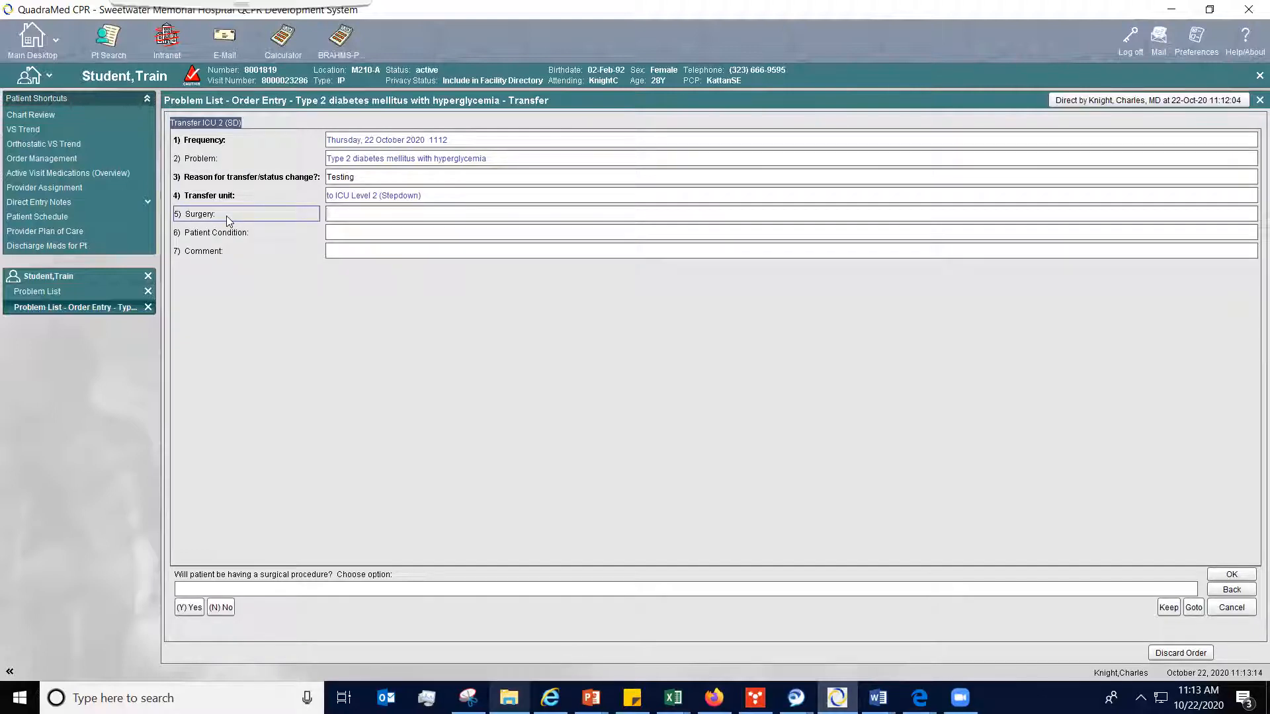
{"action": "key", "text": "Return"}
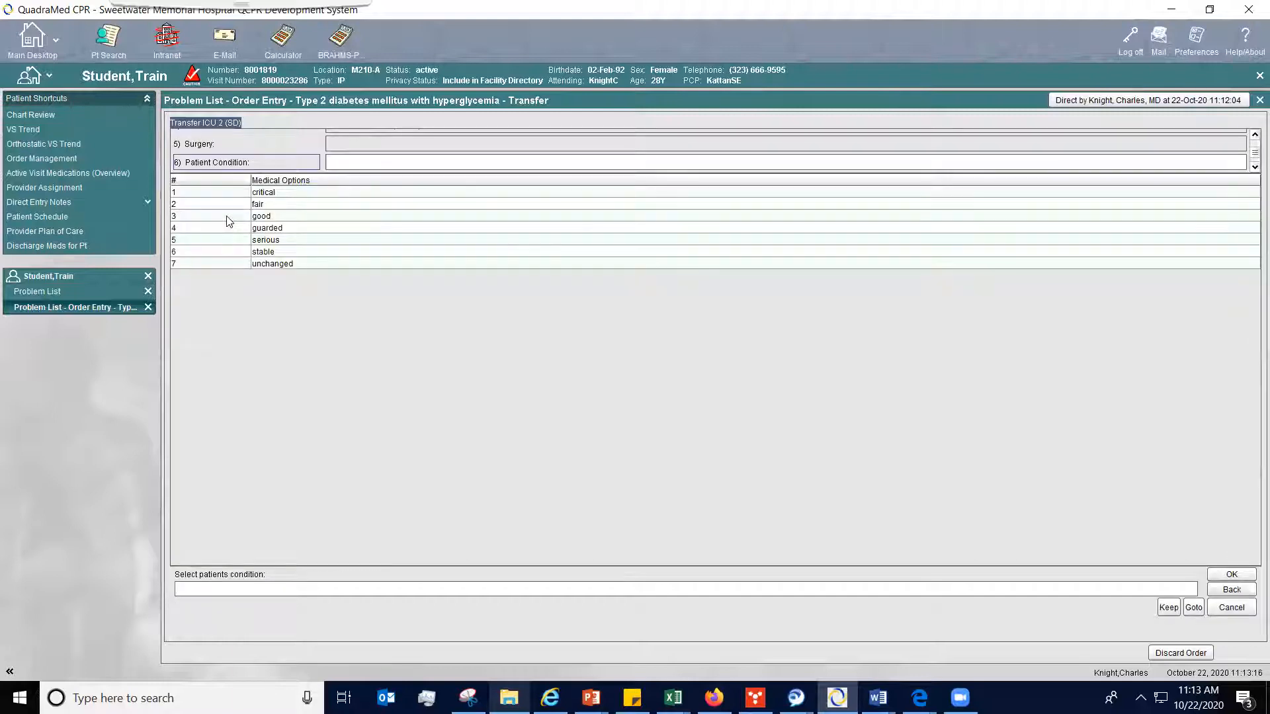
{"action": "key", "text": "Return"}
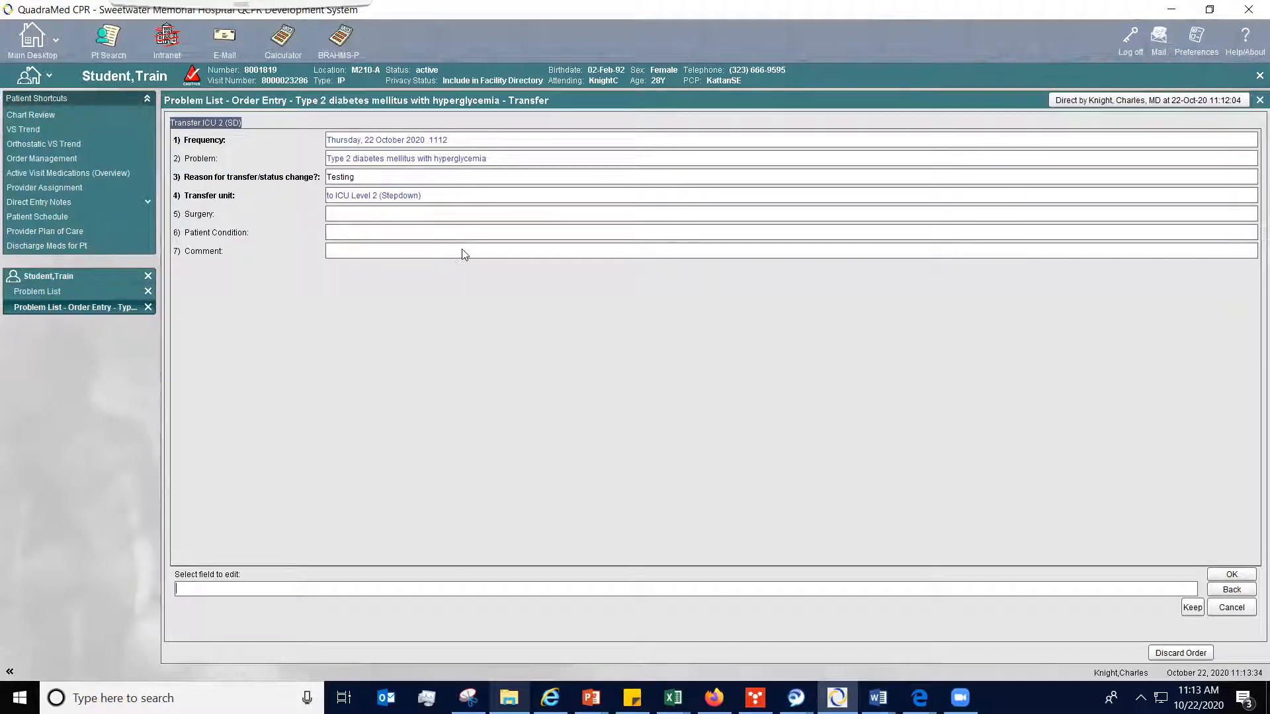
{"action": "left_click", "coordinate": [1231, 575]}
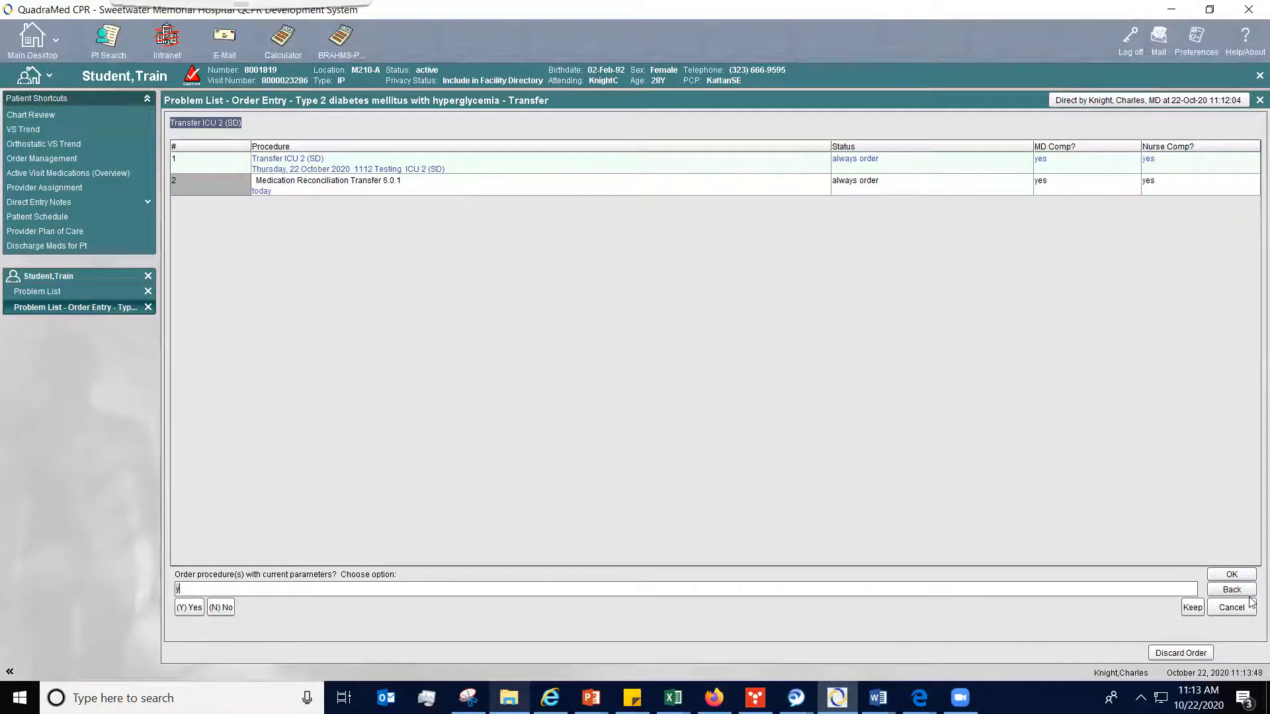
{"action": "left_click", "coordinate": [1248, 575]}
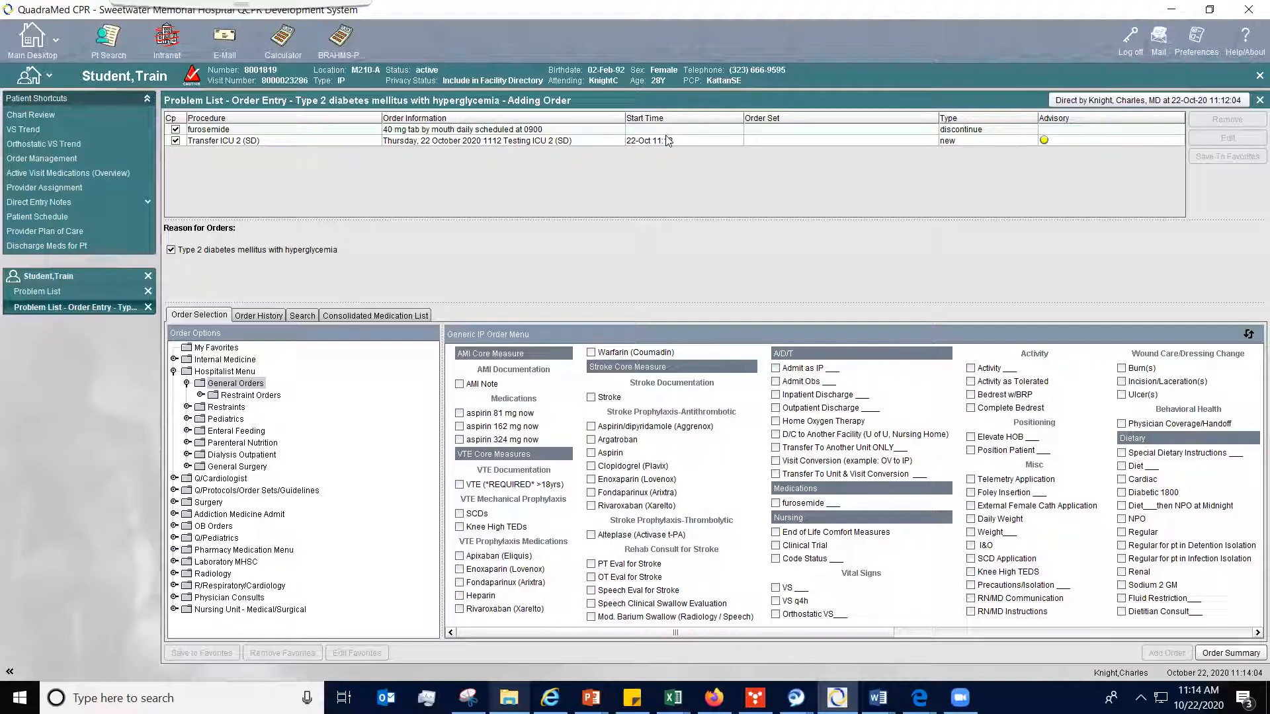
- Accept the pending furosemide discontinuation and ICU transfer orders, and refresh the consolidated medication list
{"action": "left_click", "coordinate": [258, 316]}
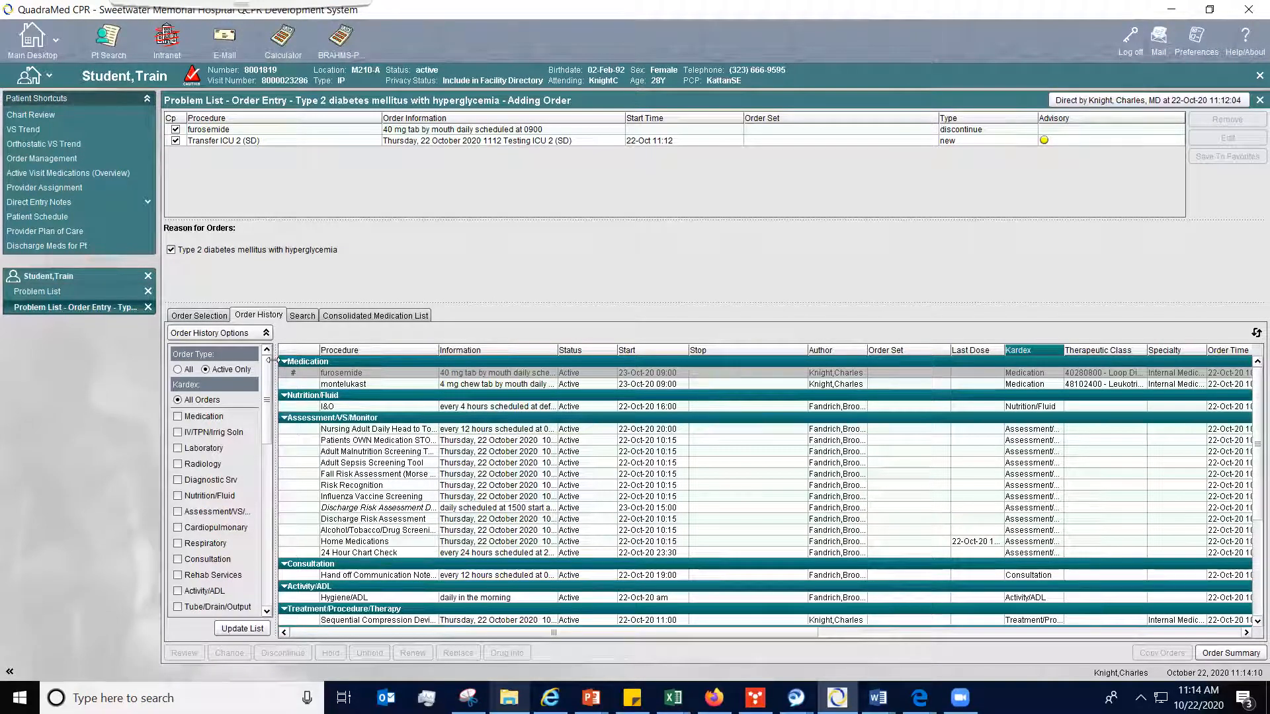
{"action": "left_click", "coordinate": [219, 317]}
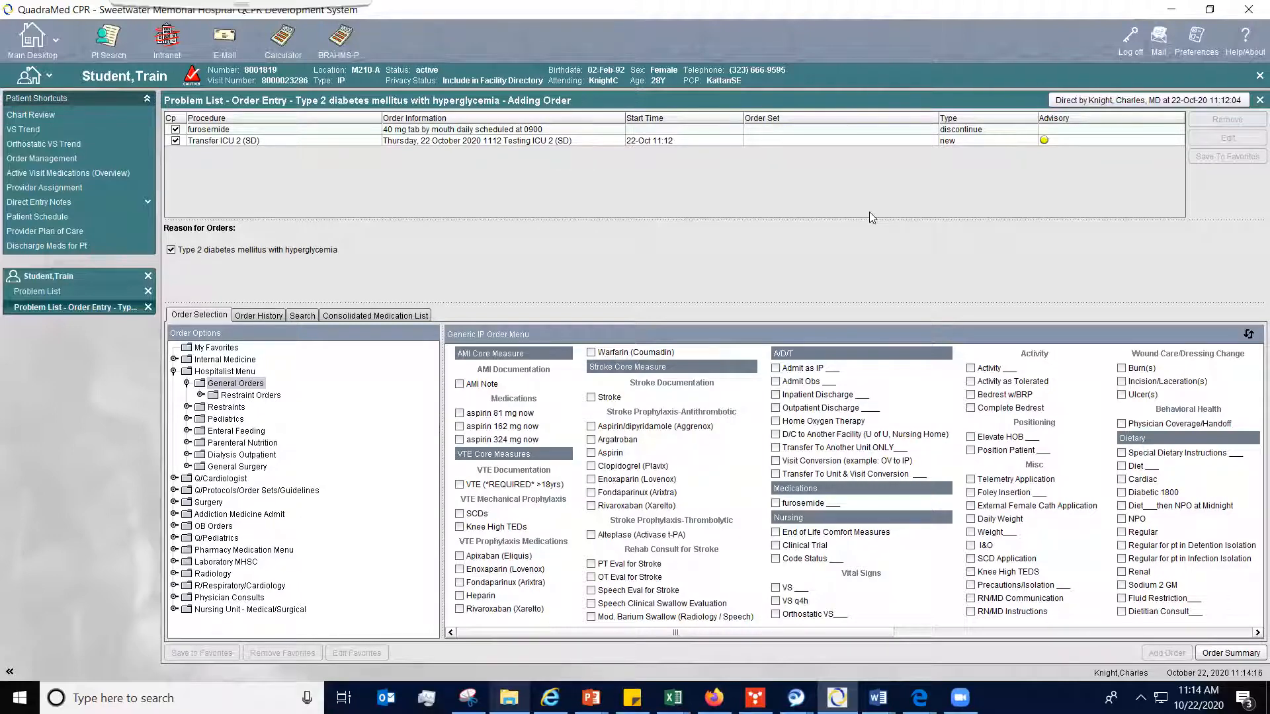
{"action": "left_click", "coordinate": [1224, 653]}
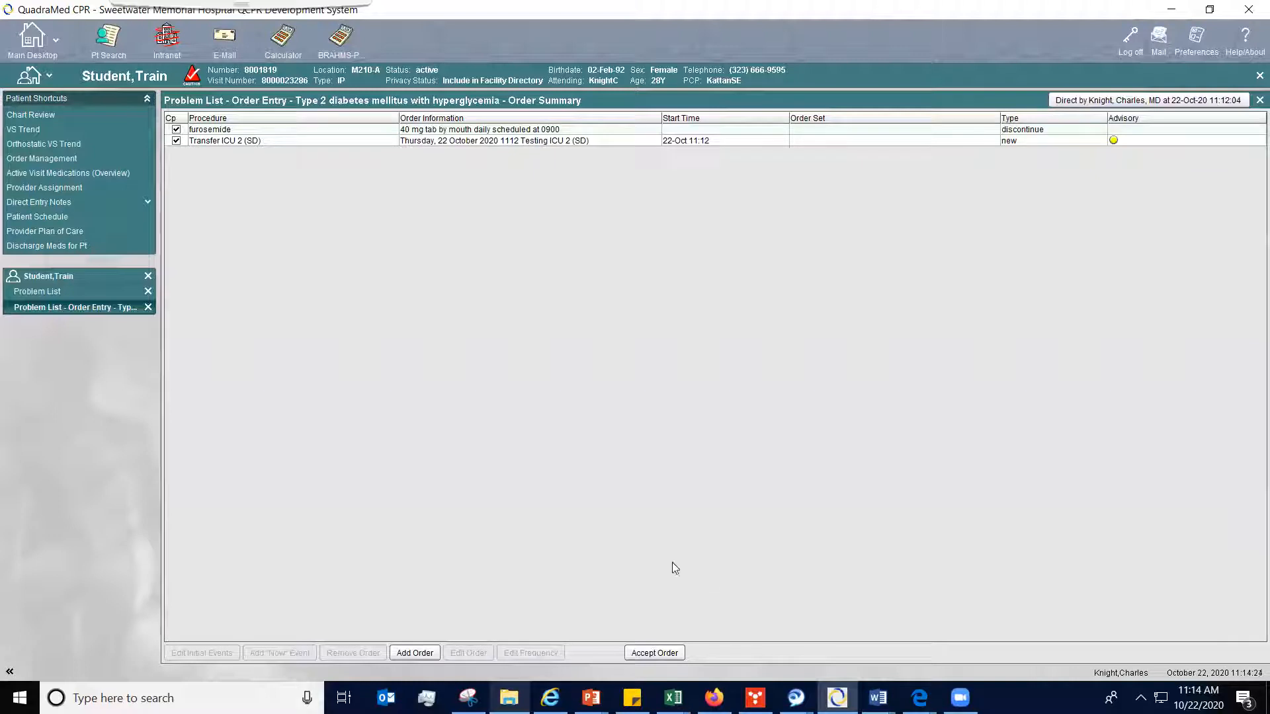
{"action": "left_click", "coordinate": [654, 653]}
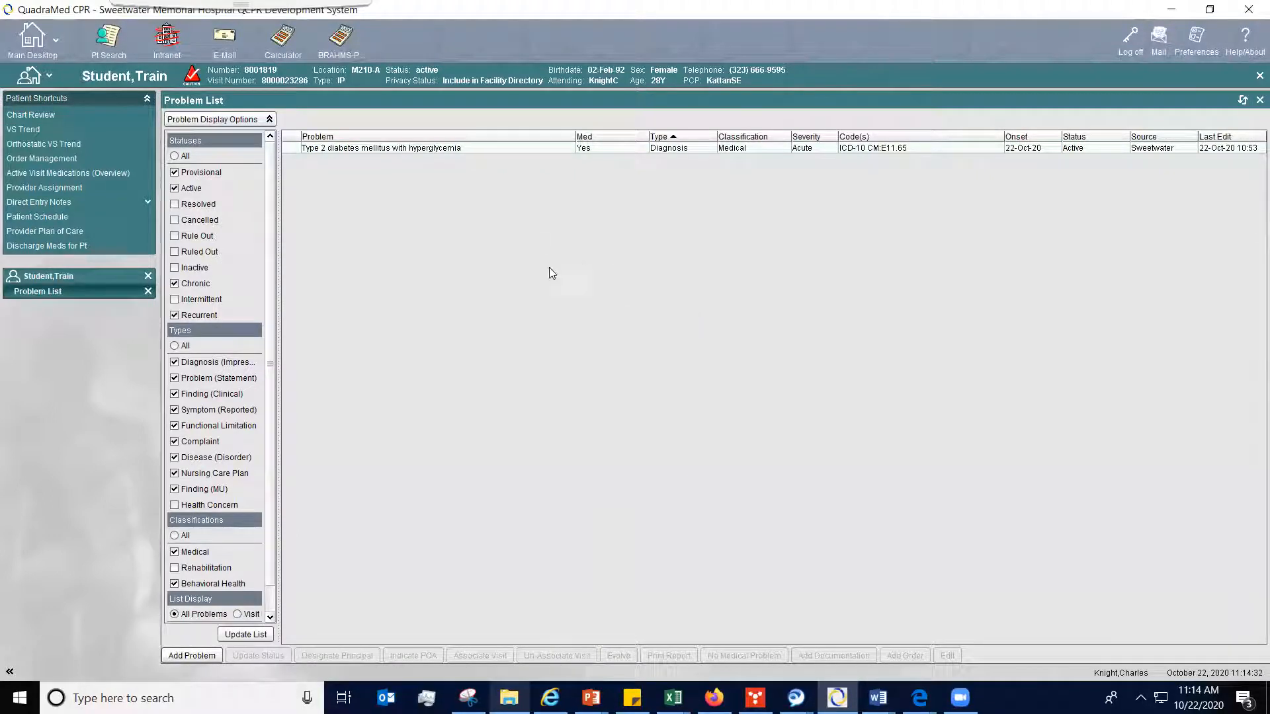
{"action": "left_click", "coordinate": [148, 291]}
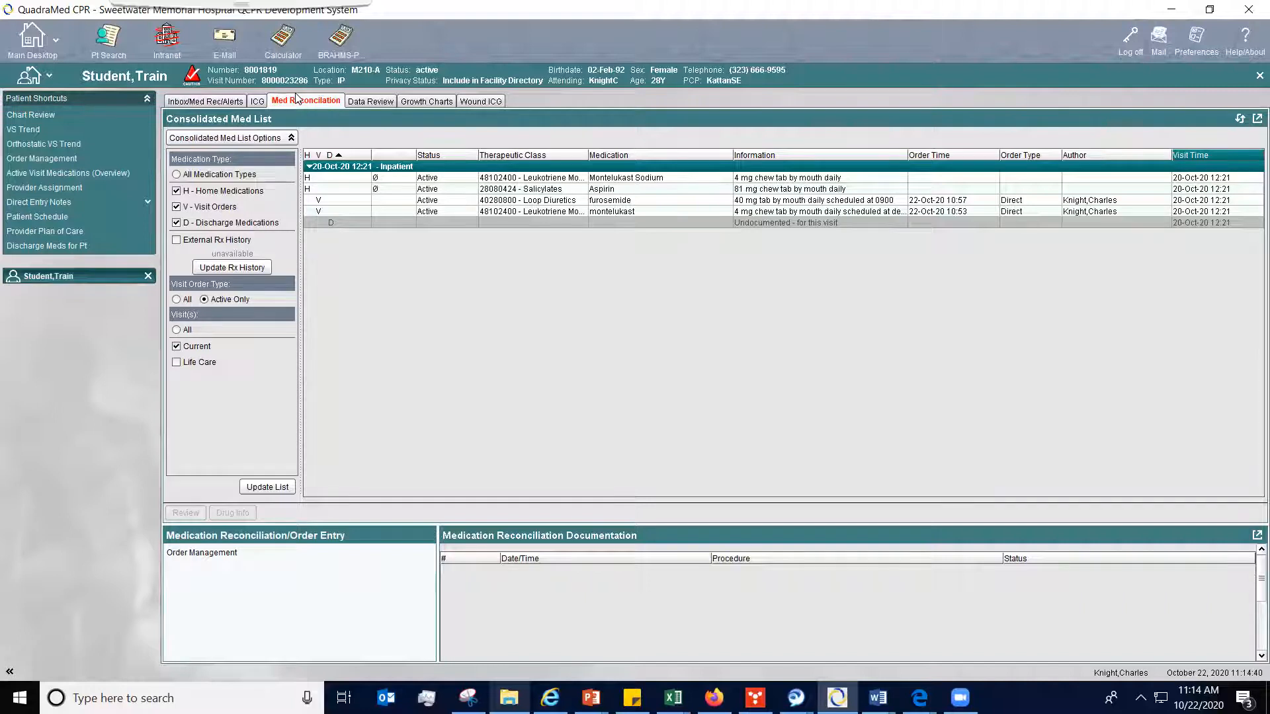
{"action": "left_click", "coordinate": [1242, 118]}
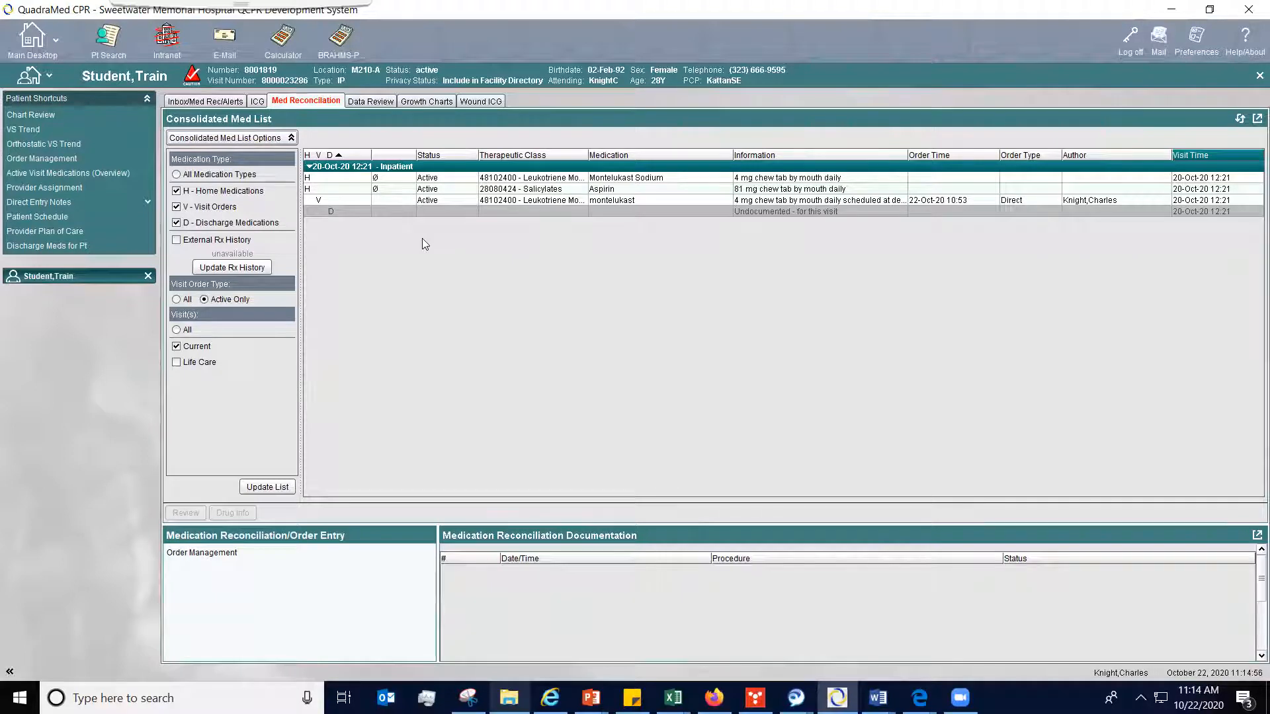
- Document the scheduled transfer medication reconciliation as performed now, confirm the transfer report review, accept the entry and close the documentation
{"action": "left_click", "coordinate": [218, 102]}
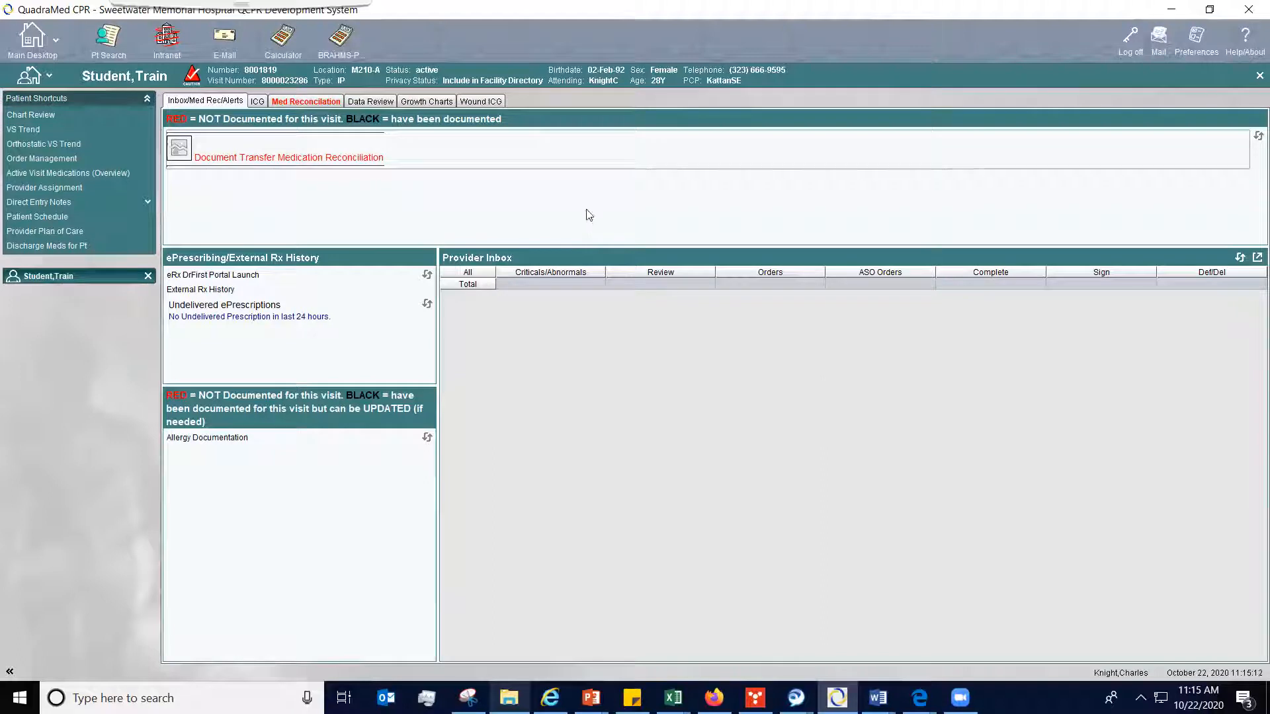
{"action": "left_click", "coordinate": [602, 157]}
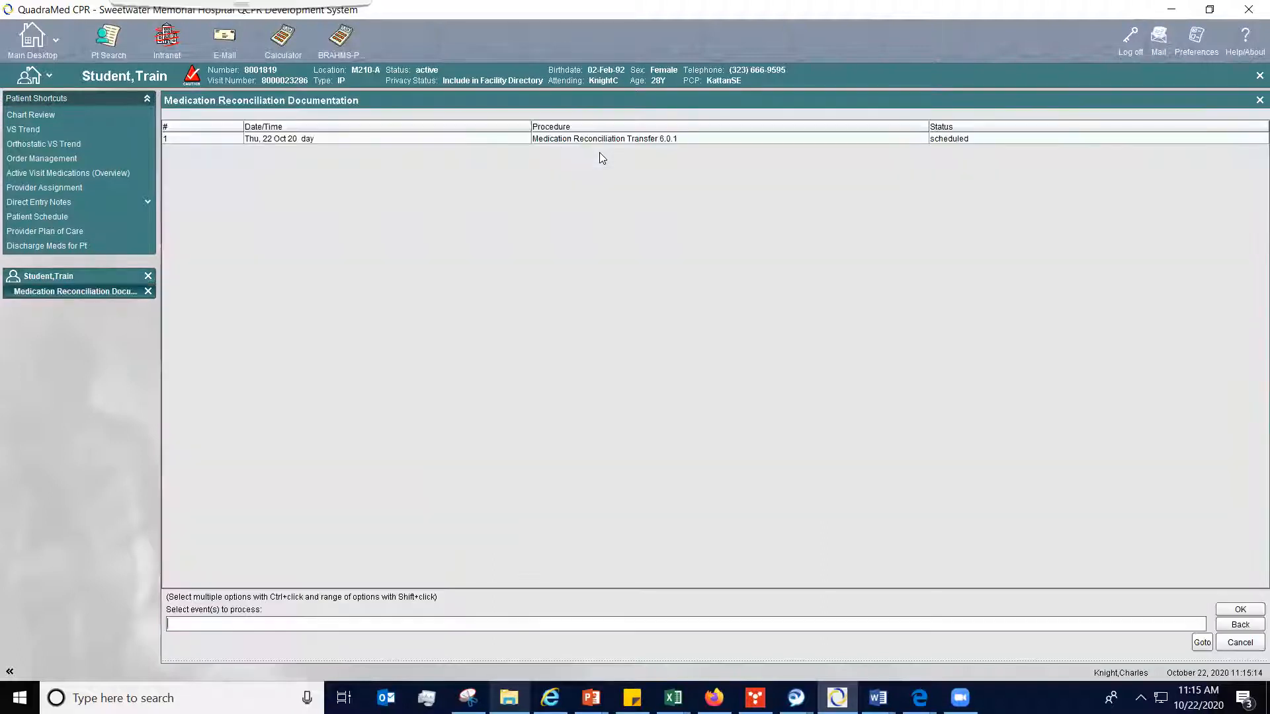
{"action": "double_click", "coordinate": [626, 143]}
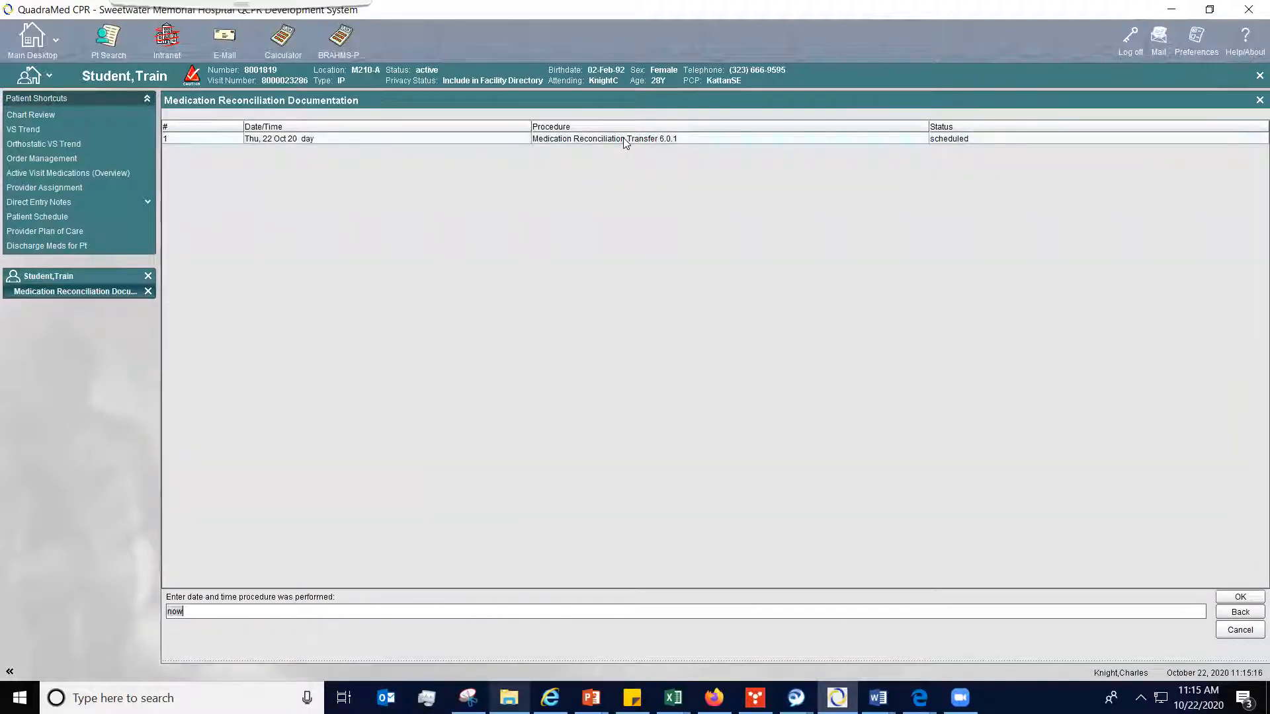
{"action": "left_click", "coordinate": [1243, 597]}
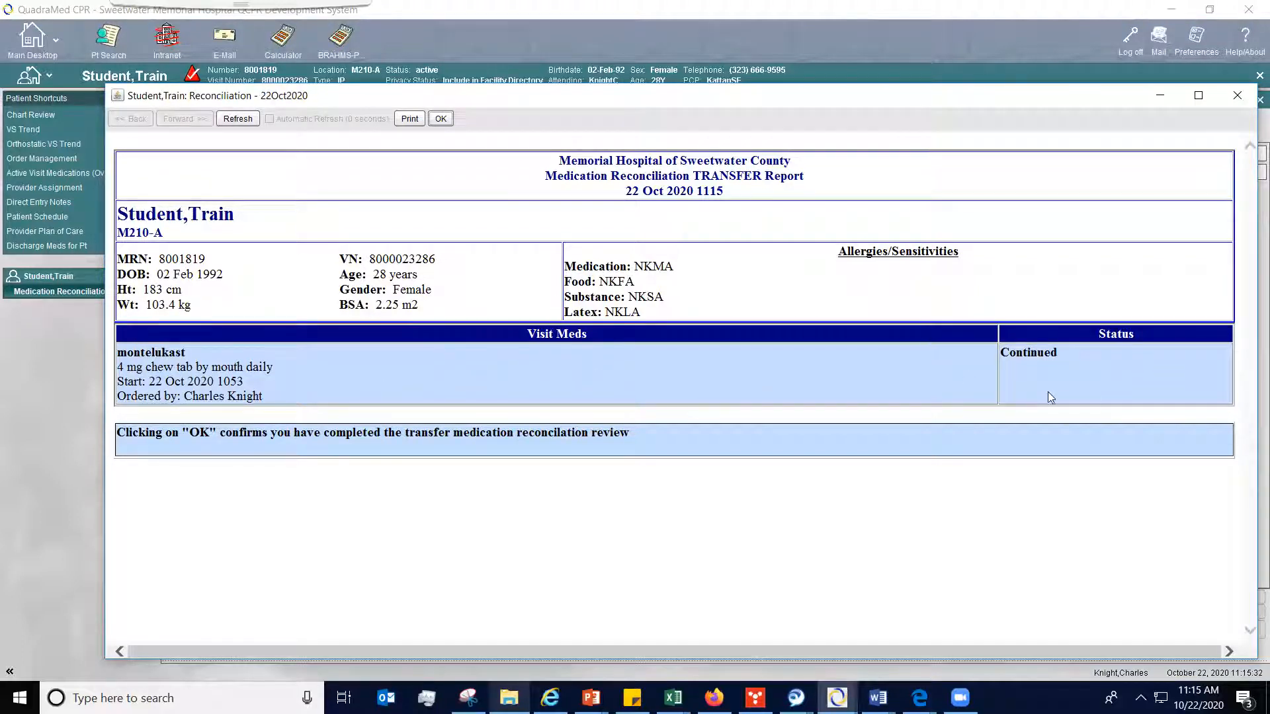
{"action": "left_click", "coordinate": [441, 119]}
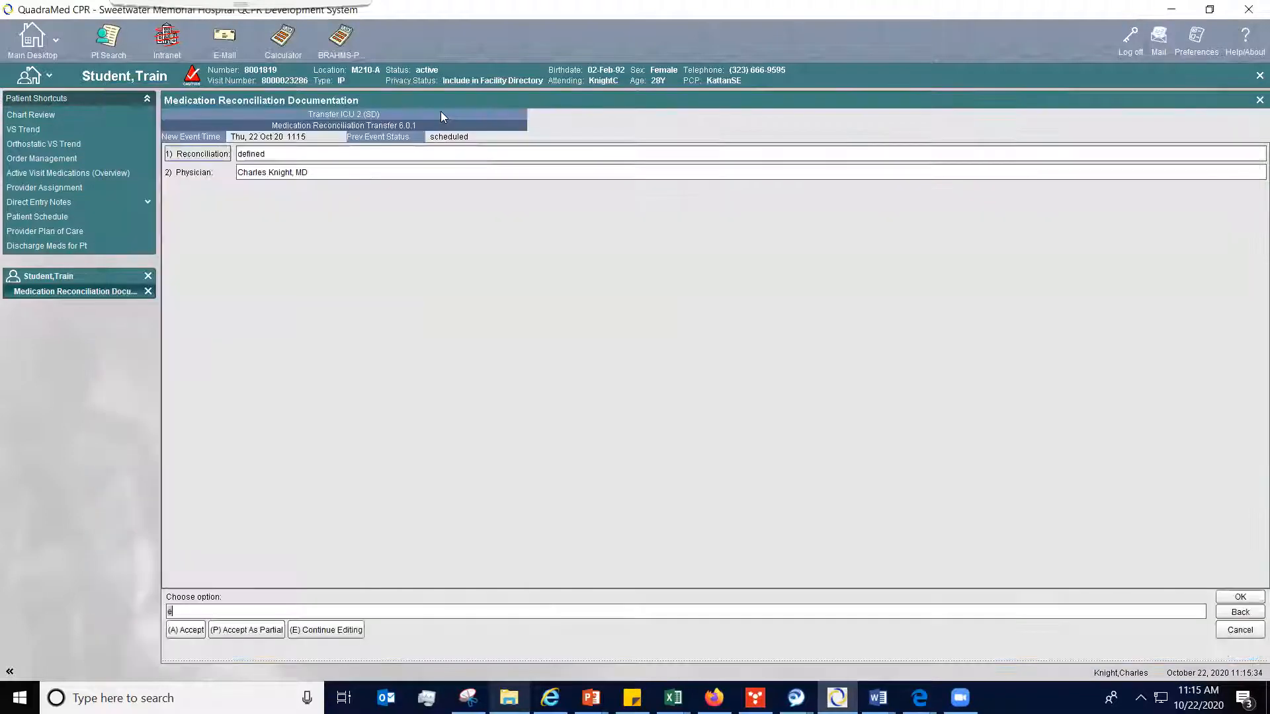
{"action": "left_click", "coordinate": [180, 631]}
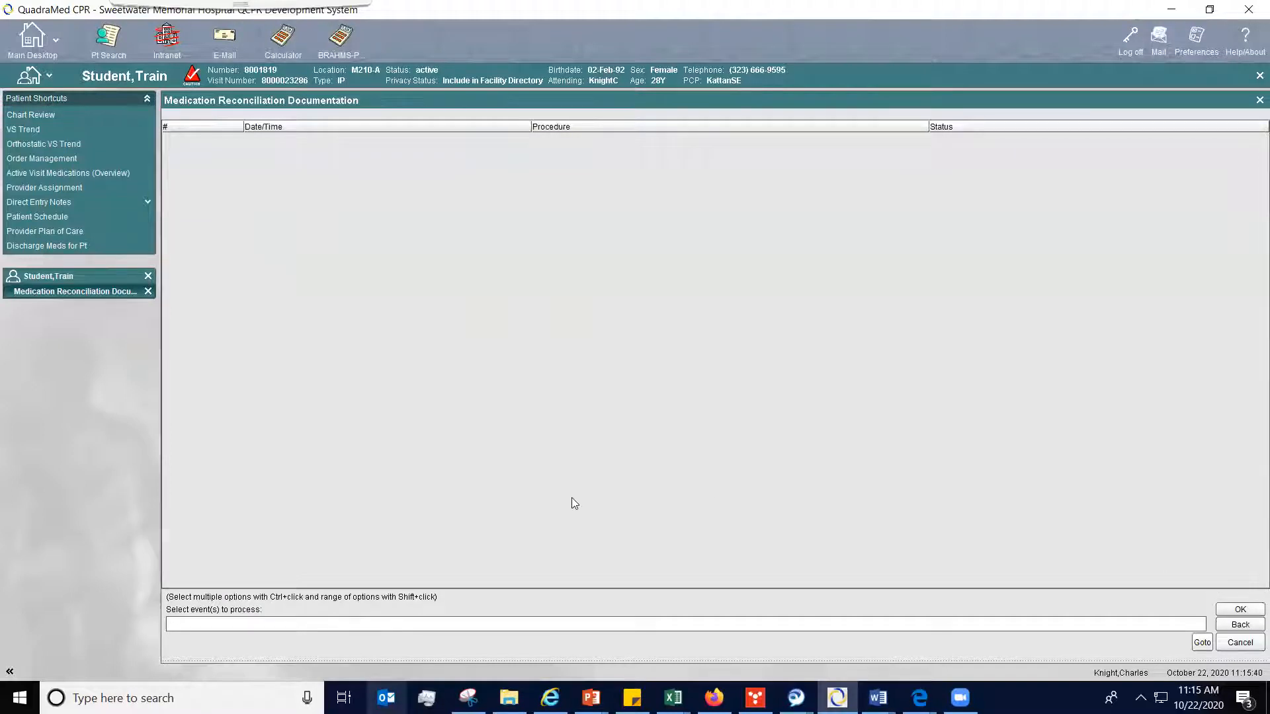
{"action": "left_click", "coordinate": [148, 291]}
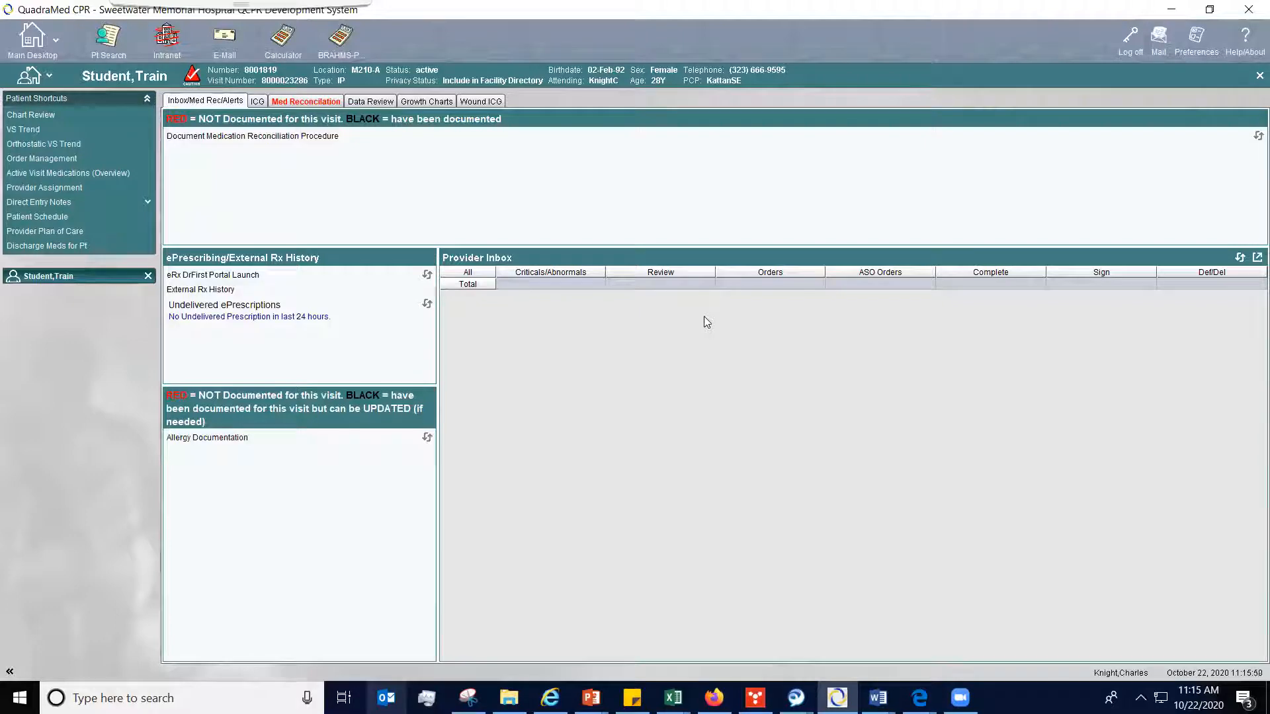
- Review the patient's Discharge Medication Instructions report through the signature lines, and close it
{"action": "left_click", "coordinate": [34, 247]}
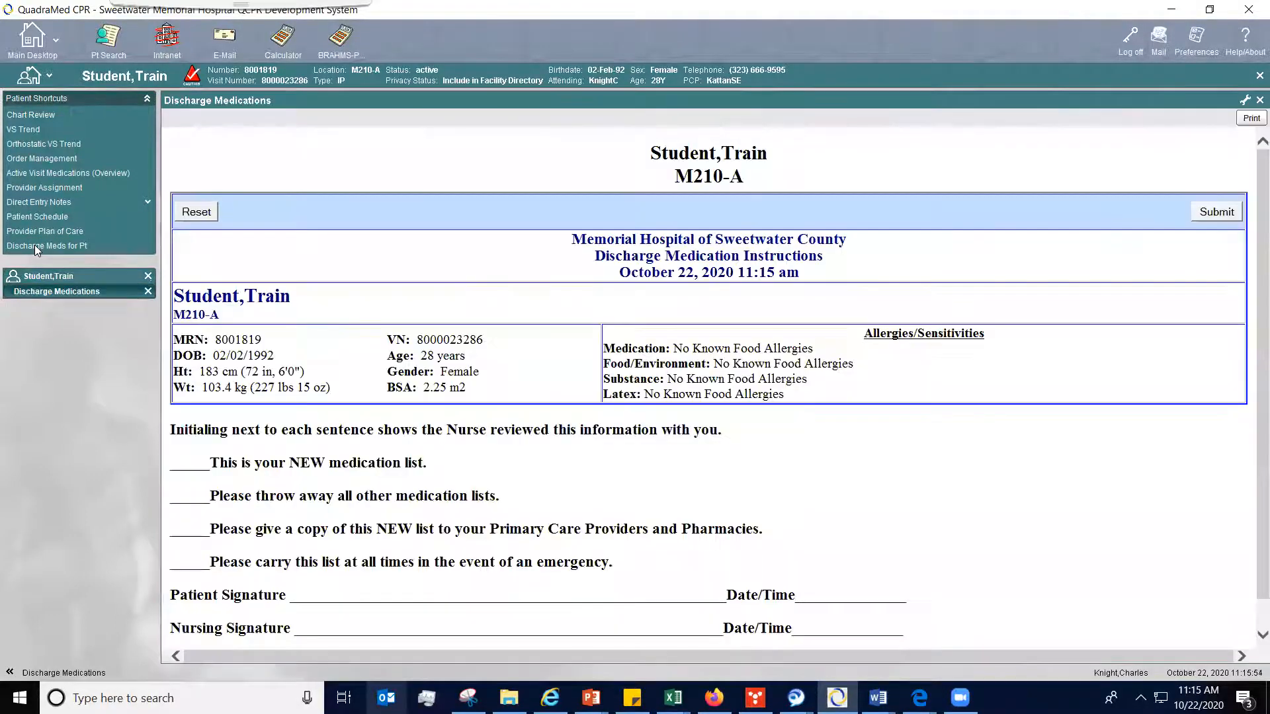
{"action": "scroll", "coordinate": [1251, 226], "scroll_direction": "down", "scroll_amount": 1}
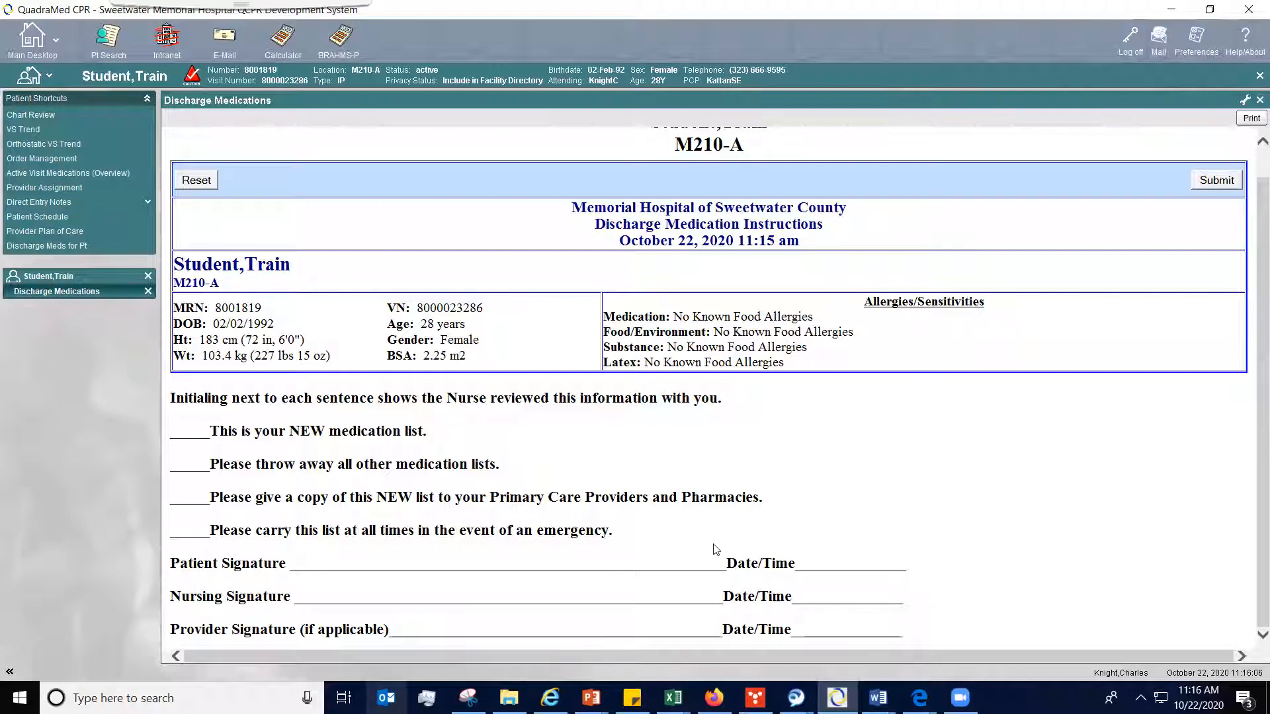
{"action": "left_click", "coordinate": [1258, 100]}
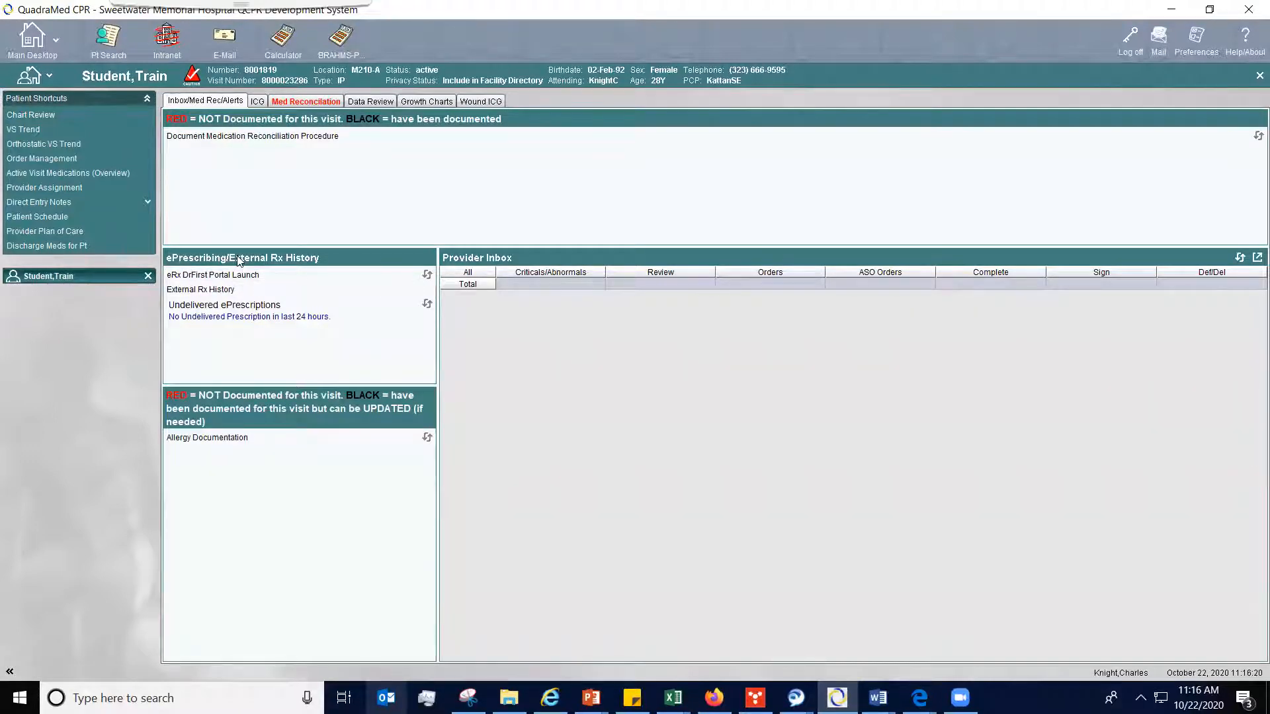
- Start order entry for the type 2 diabetes mellitus with hyperglycemia problem and display its consolidated medication list
{"action": "left_click", "coordinate": [317, 102]}
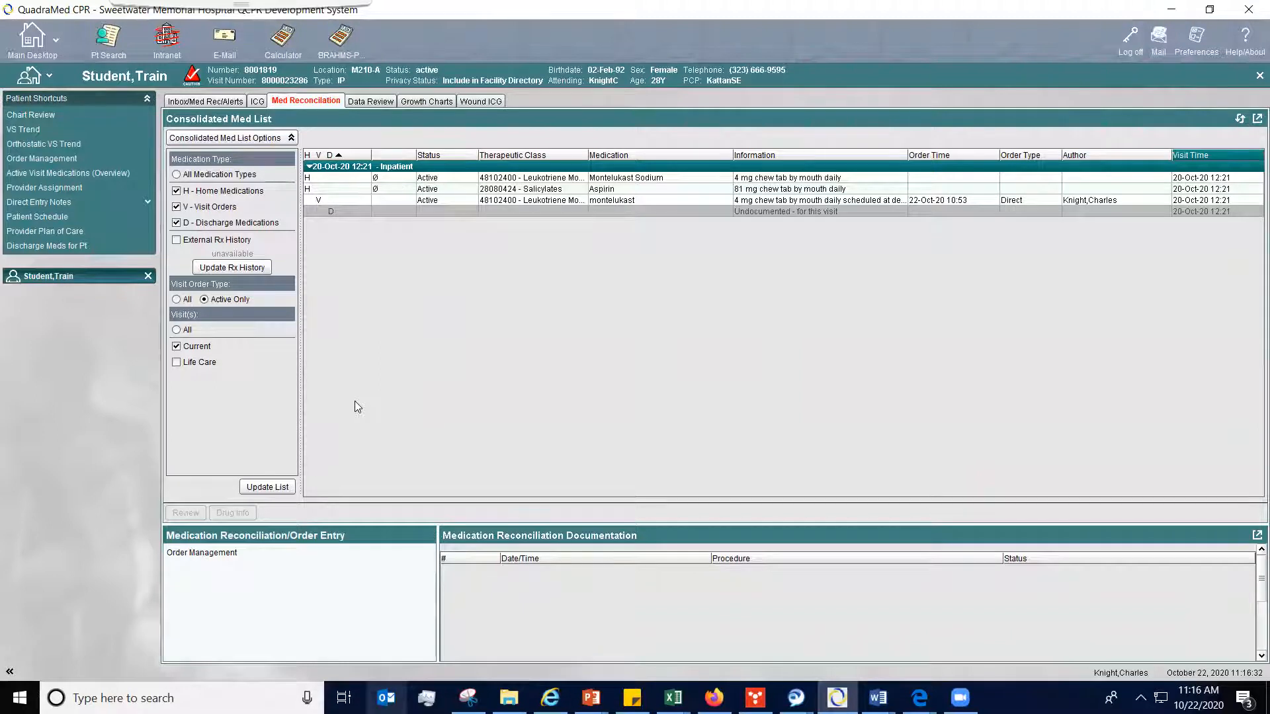
{"action": "left_click", "coordinate": [225, 554]}
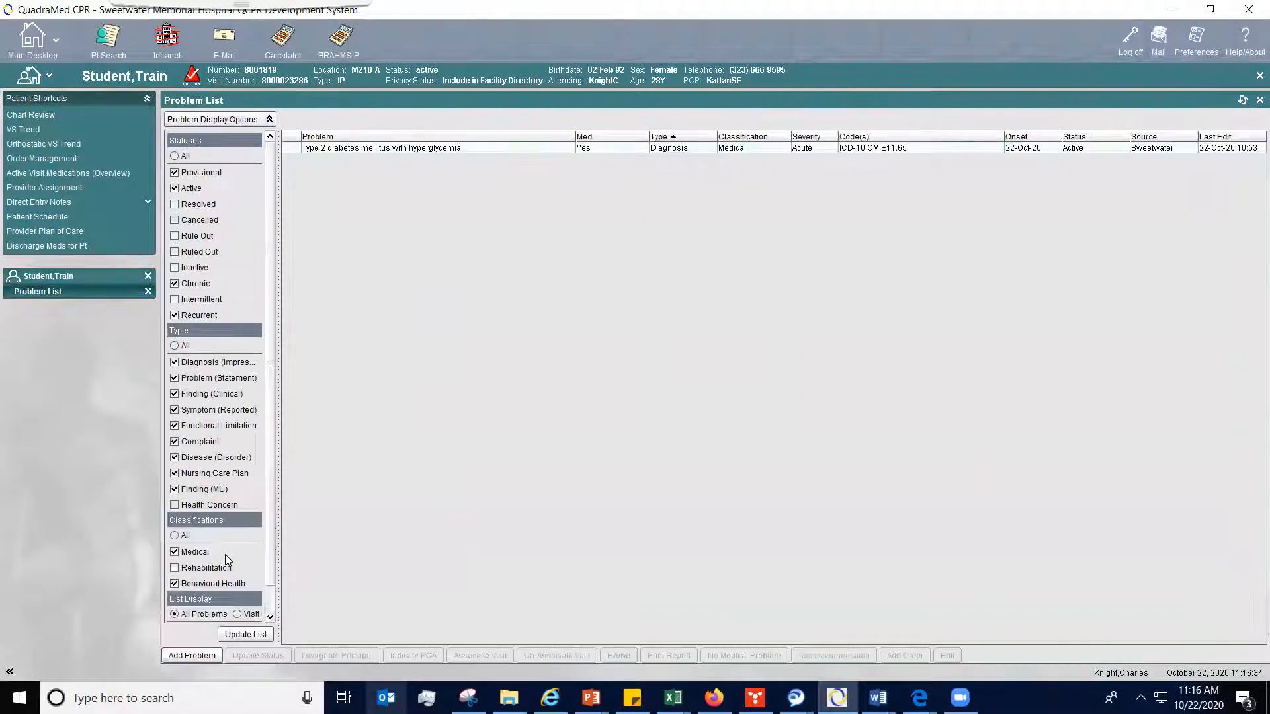
{"action": "left_click", "coordinate": [616, 143]}
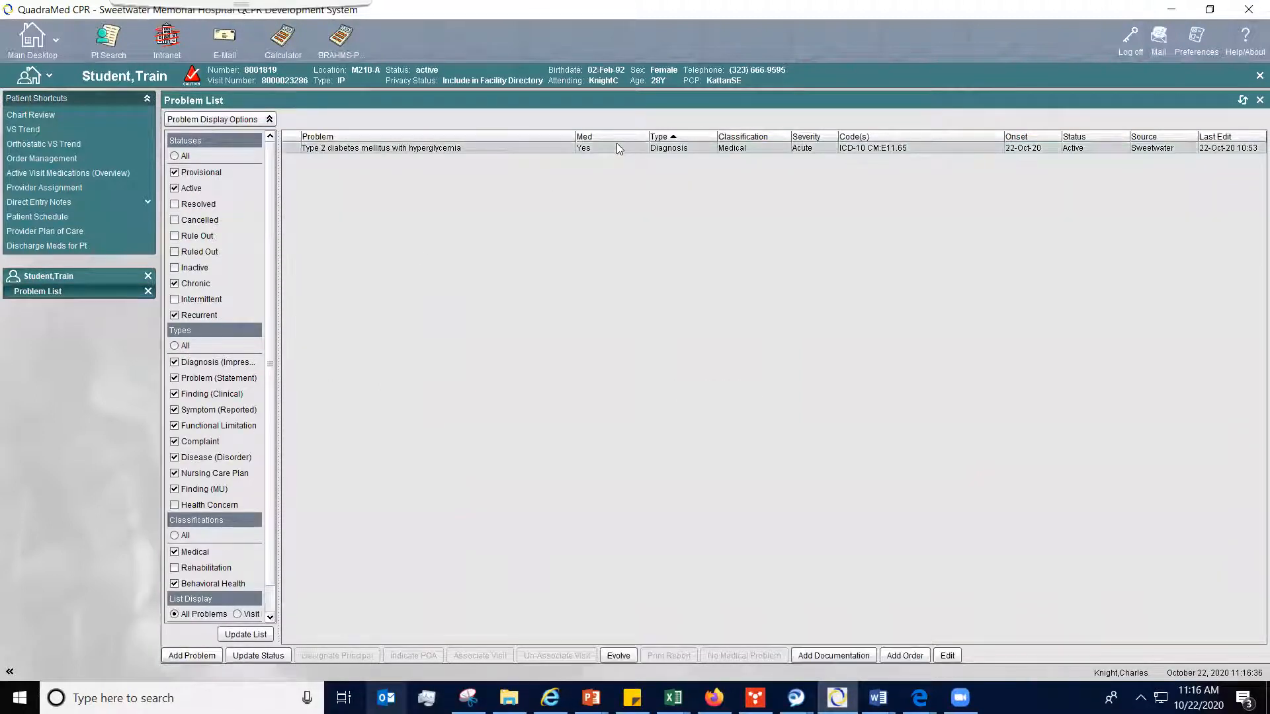
{"action": "left_click", "coordinate": [904, 656]}
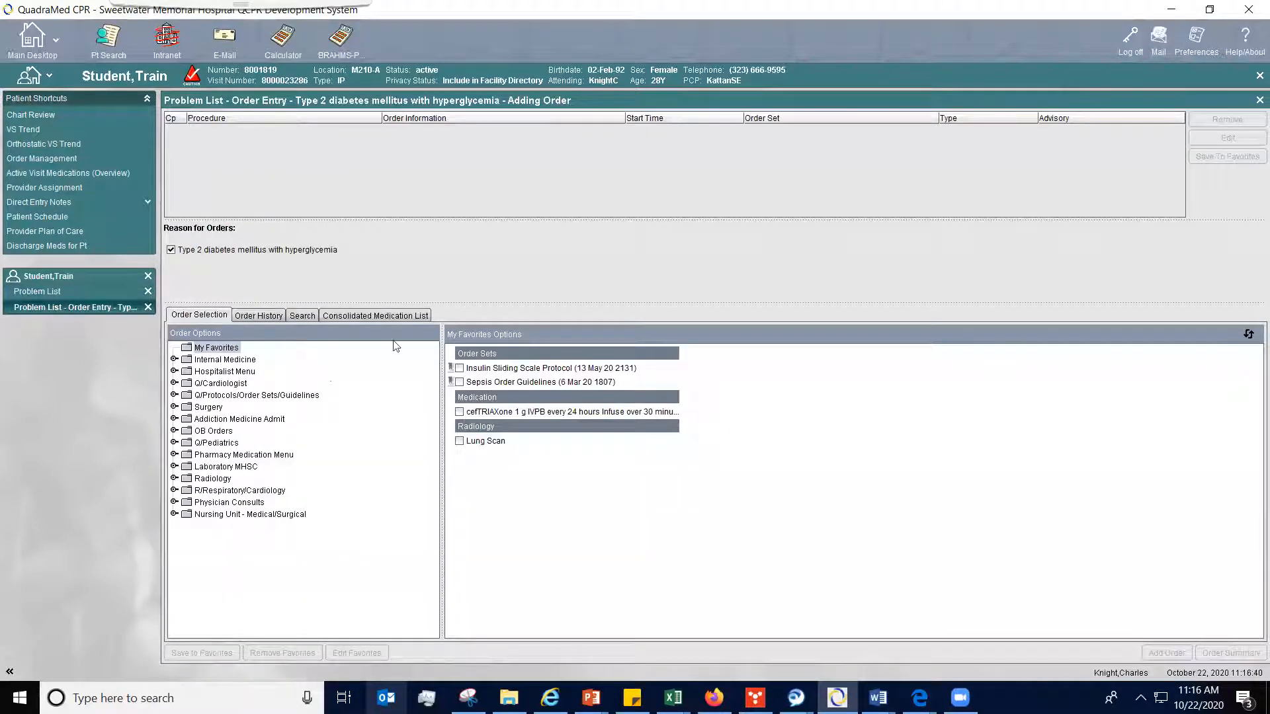
{"action": "left_click", "coordinate": [375, 317]}
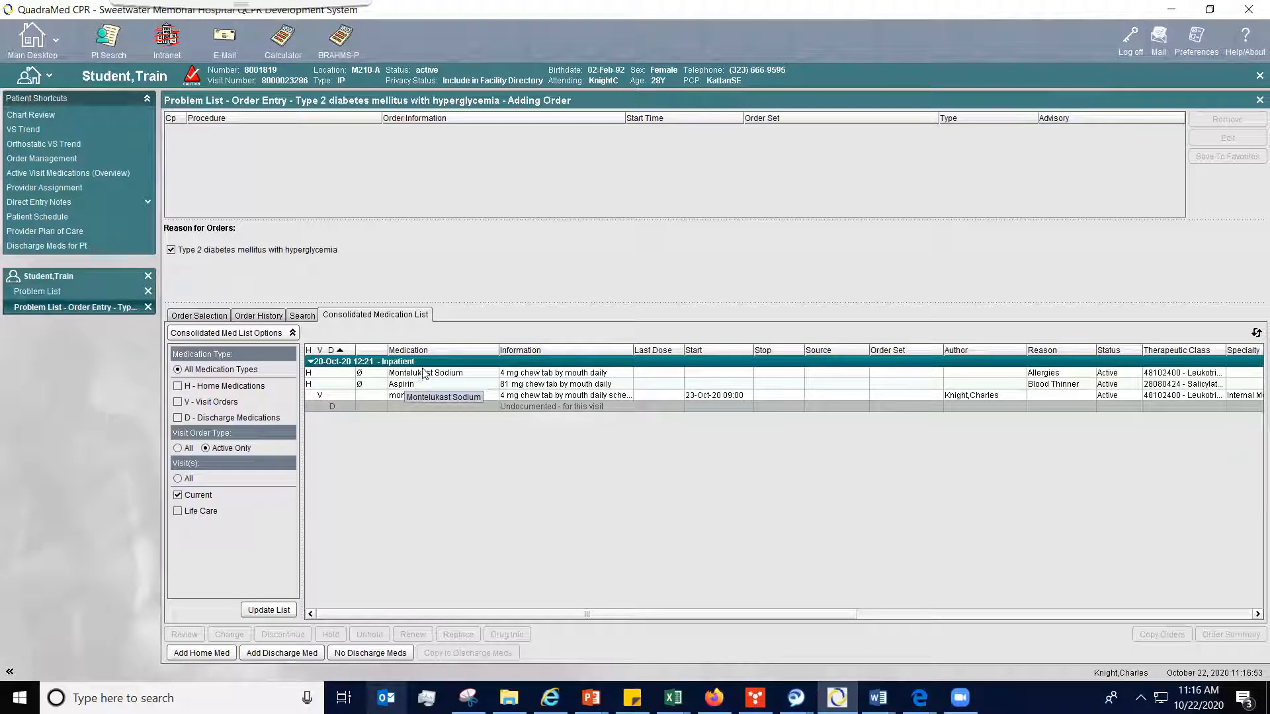
- Copy the home medications Montelukast Sodium and Aspirin to the discharge medications, and accept them
{"action": "left_click", "coordinate": [419, 374]}
{"action": "left_click", "coordinate": [419, 385], "text": "ctrl"}
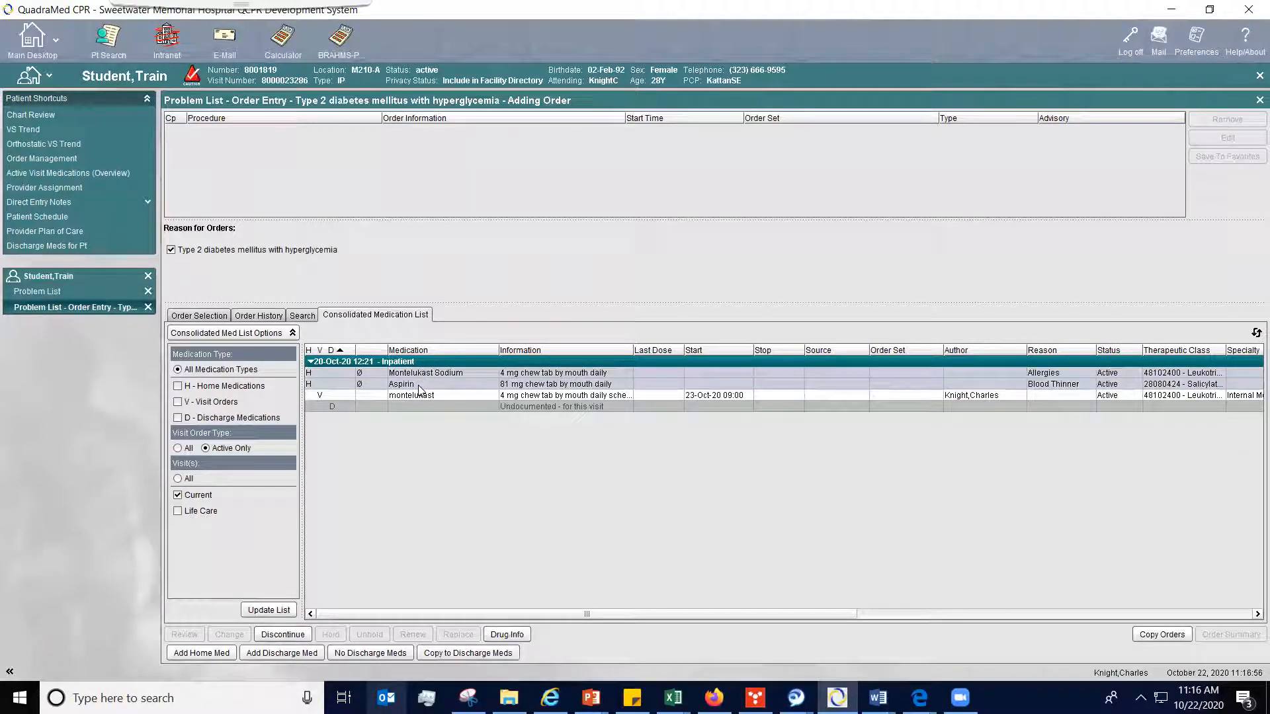
{"action": "left_click", "coordinate": [467, 654]}
{"action": "type", "text": "e"}
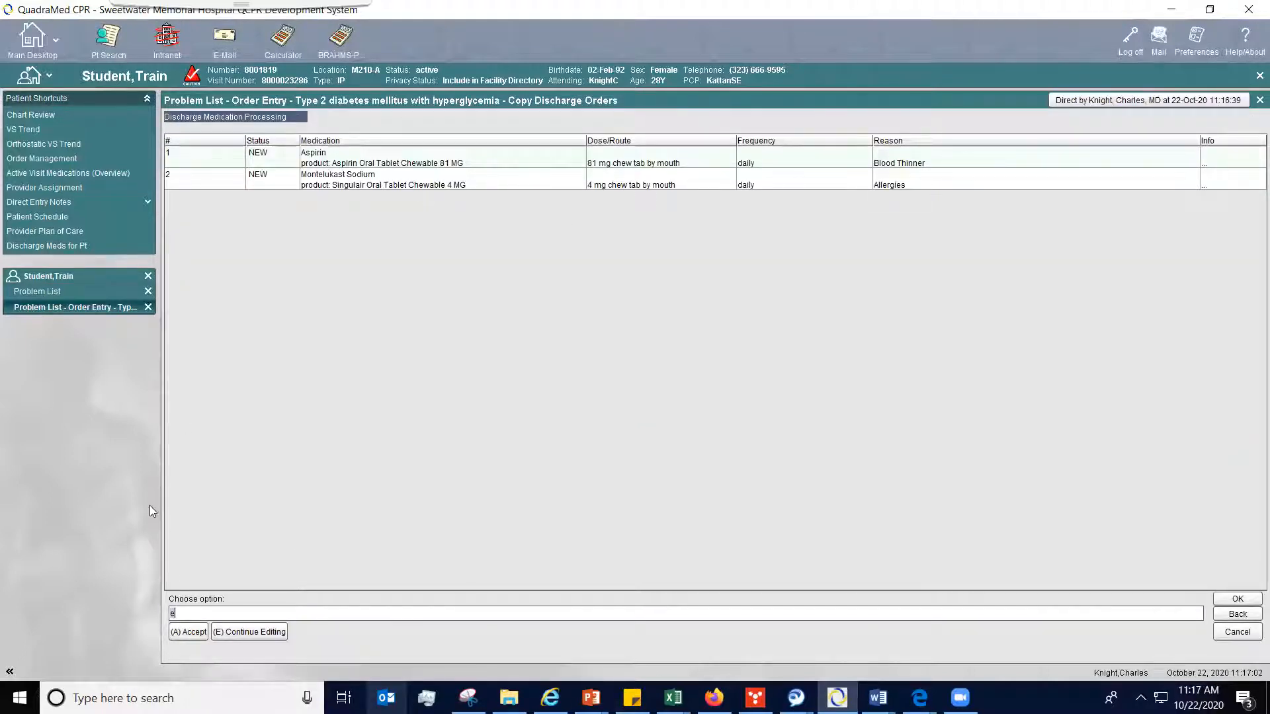
{"action": "left_click", "coordinate": [191, 632]}
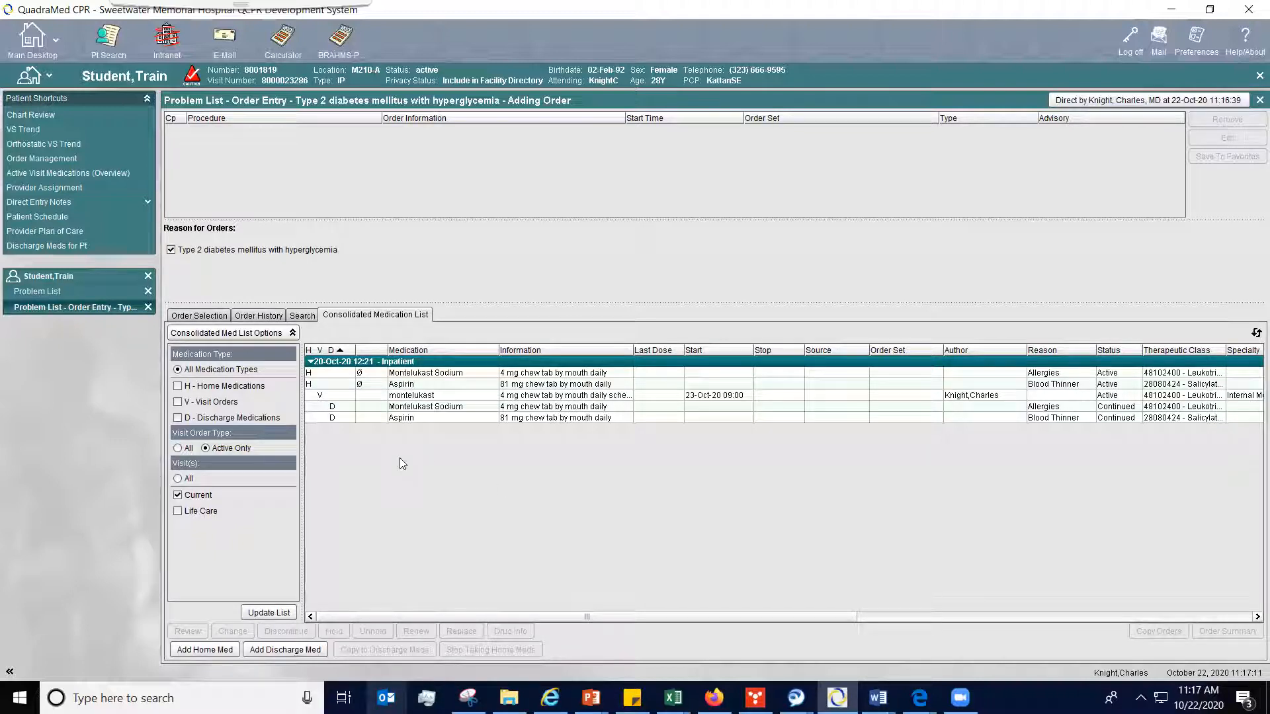
- Start a new discharge medication, search for "ibu-" and choose the generic Ibuprofen
{"action": "left_click", "coordinate": [293, 651]}
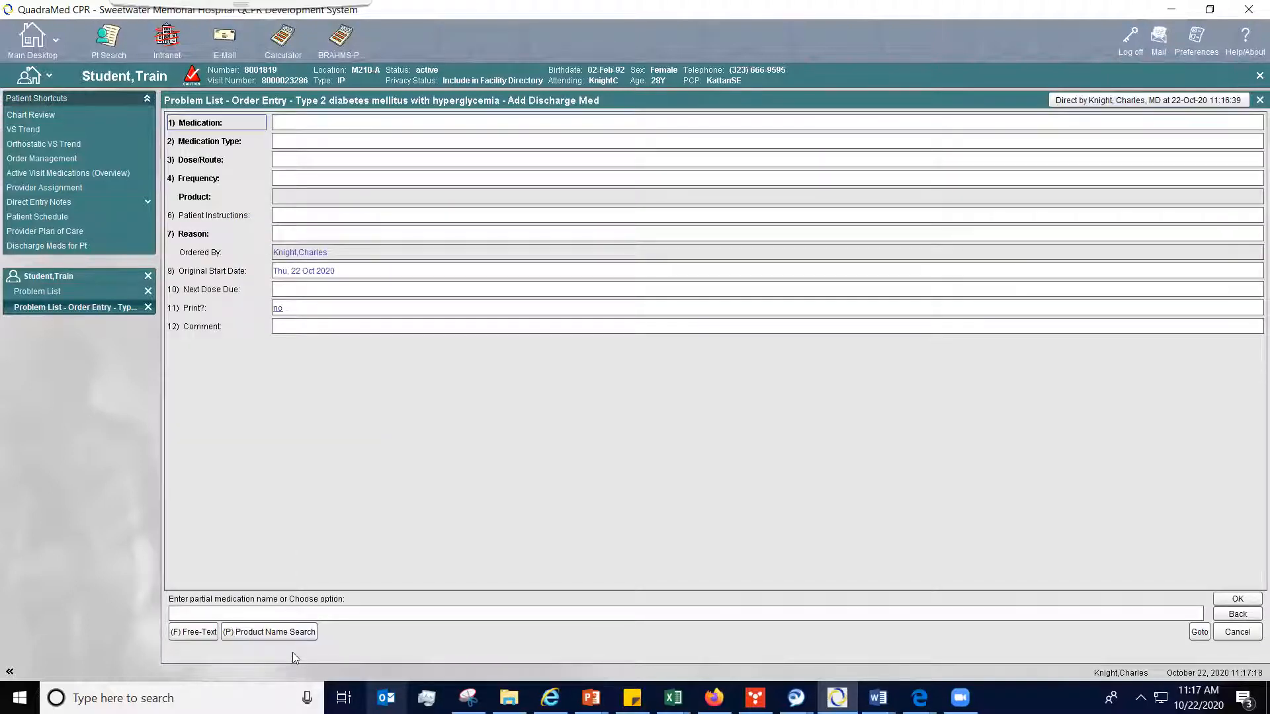
{"action": "type", "text": "ibu-"}
{"action": "key", "text": "Return"}
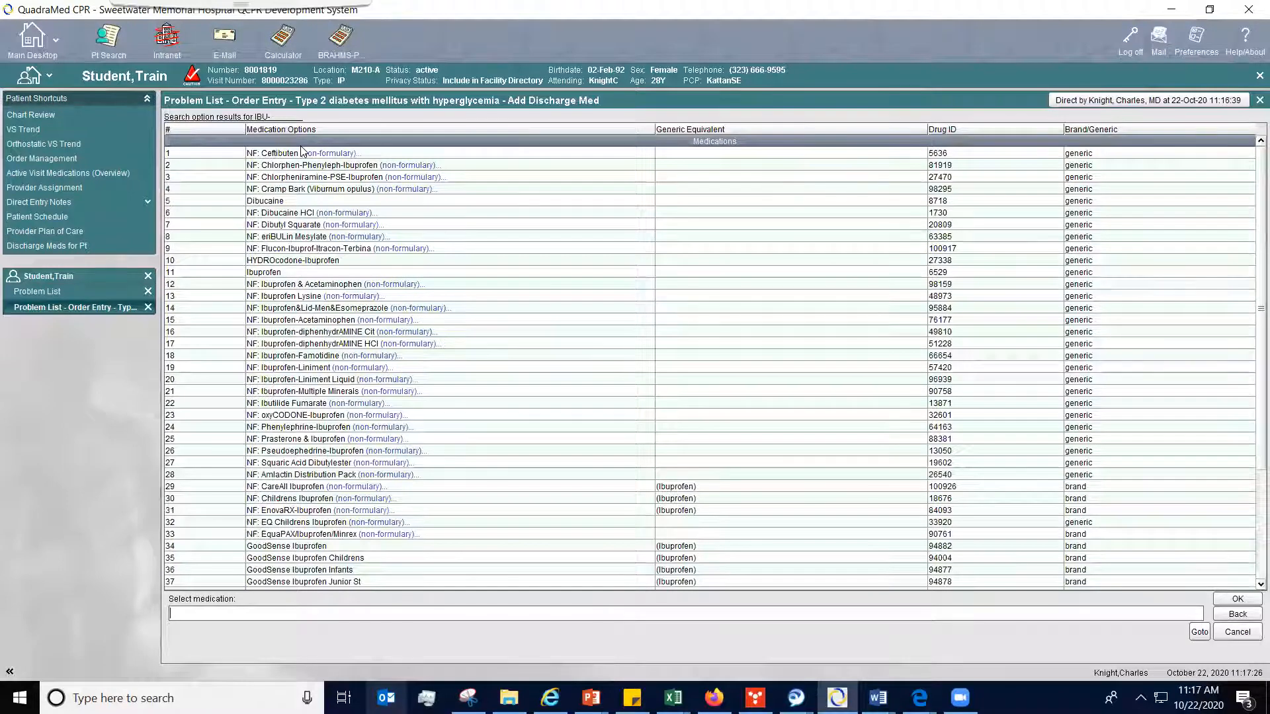
{"action": "left_click", "coordinate": [281, 275]}
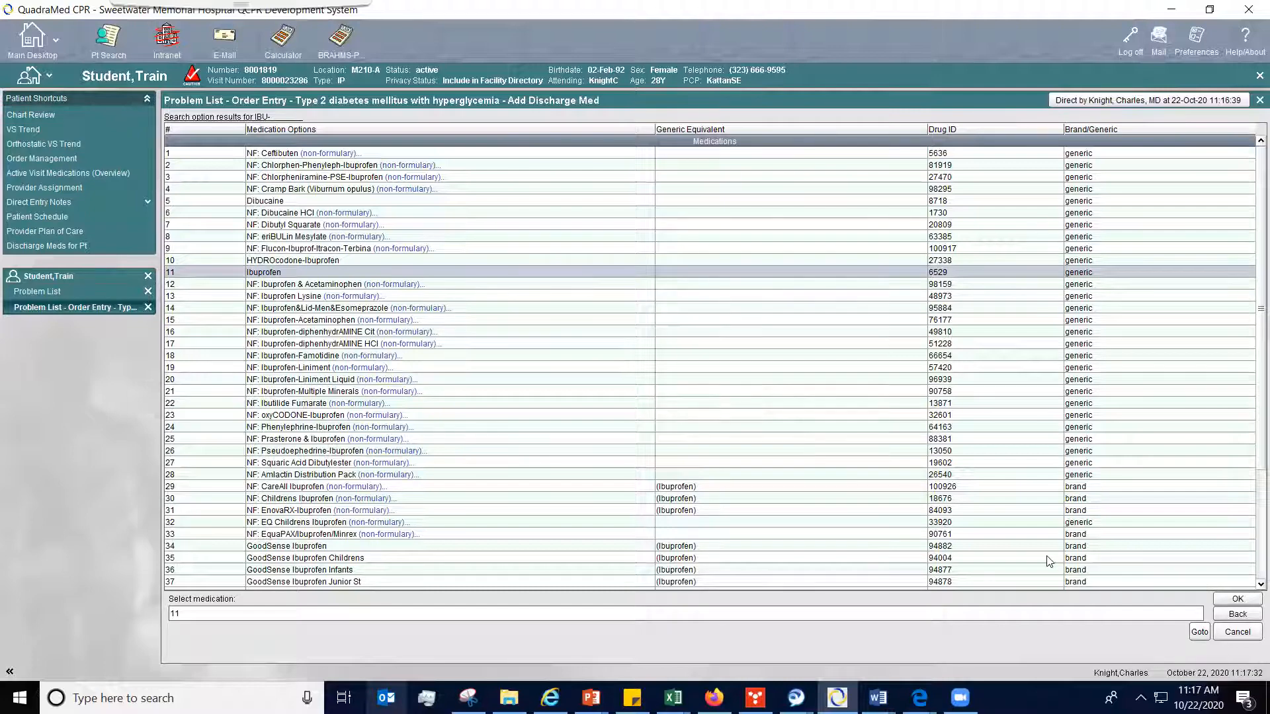
{"action": "left_click", "coordinate": [1234, 600]}
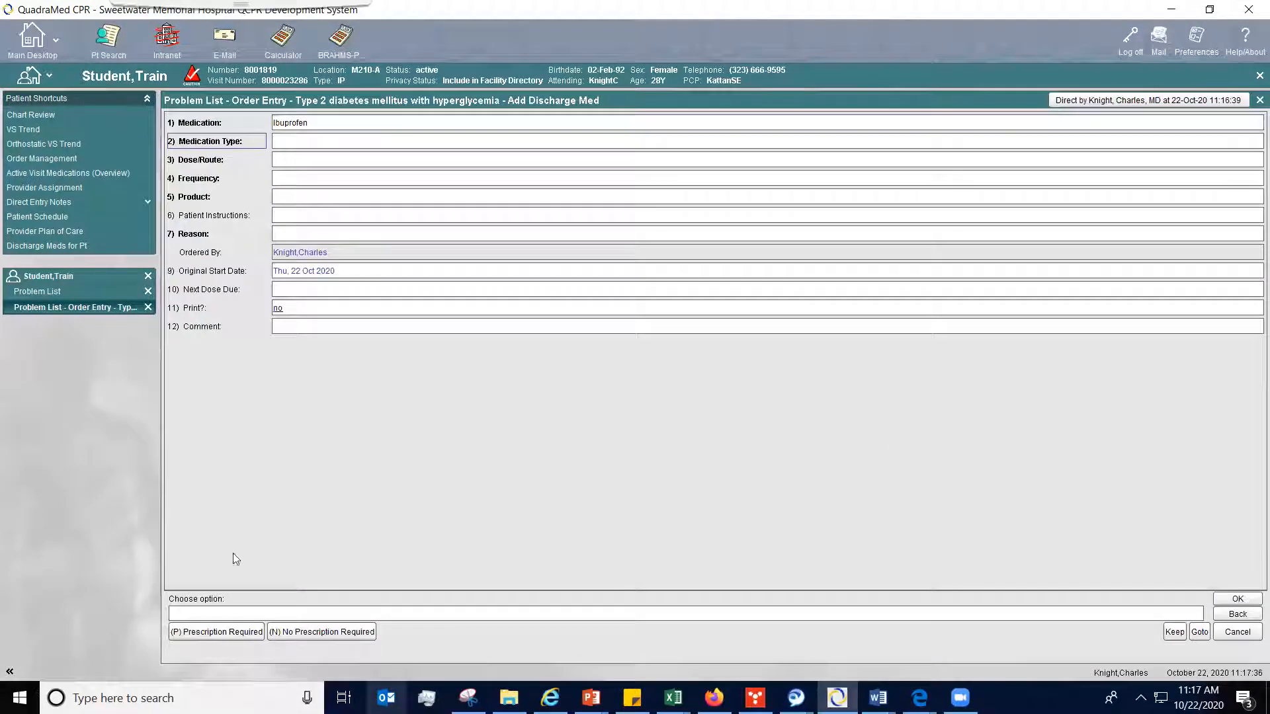
- Set the ibuprofen to prescription required, 800 mg tablet by mouth every 4 hours, with the product Ibuprofen Oral Tablet 800 MG
{"action": "left_click", "coordinate": [234, 633]}
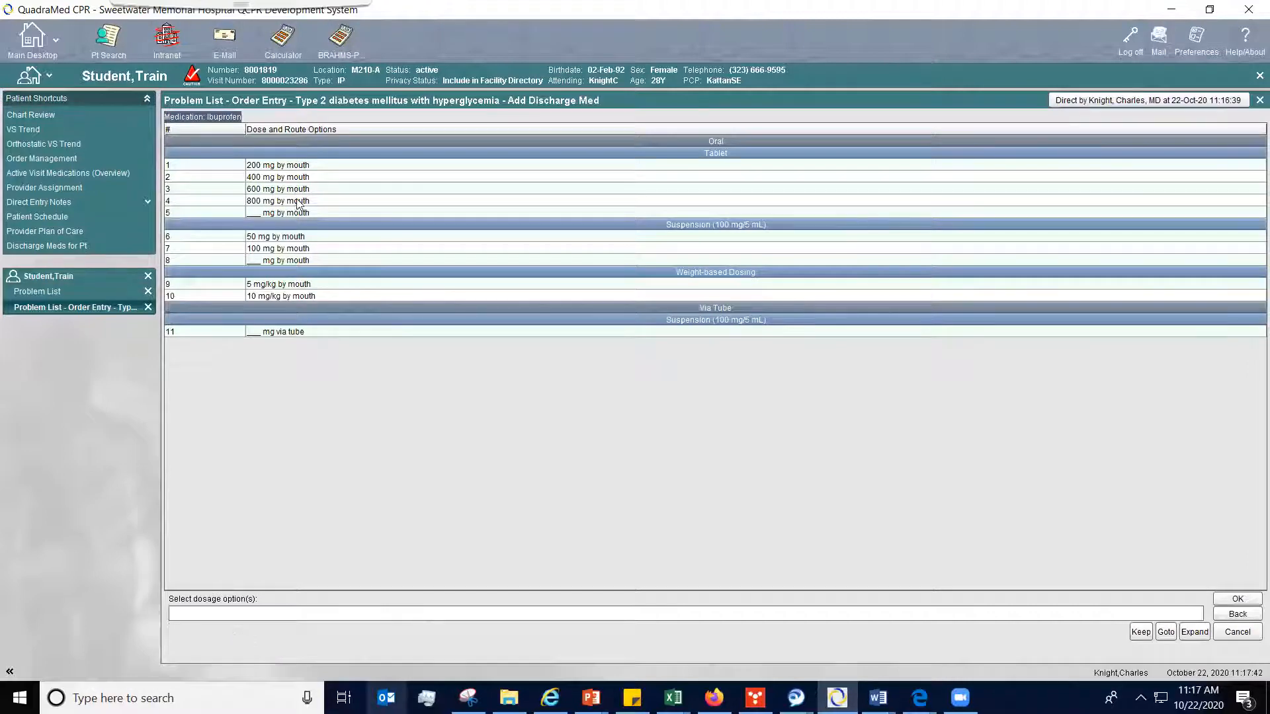
{"action": "left_click", "coordinate": [296, 202]}
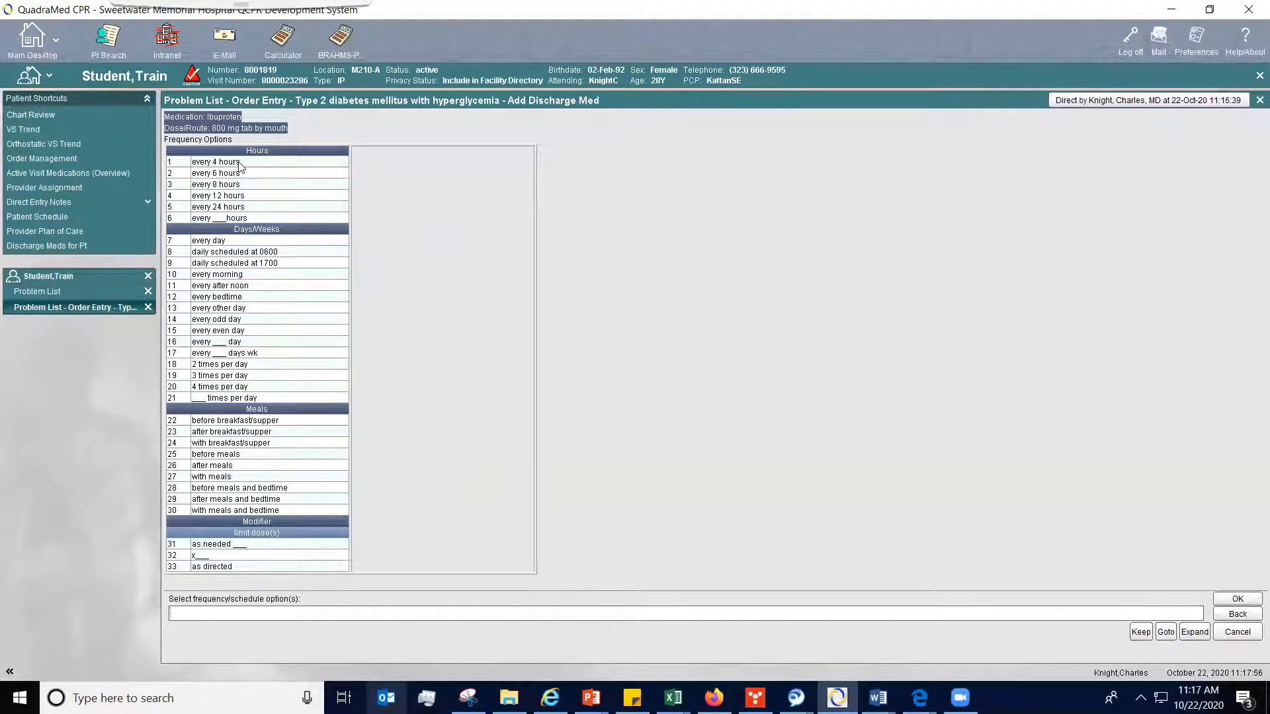
{"action": "left_click", "coordinate": [210, 220]}
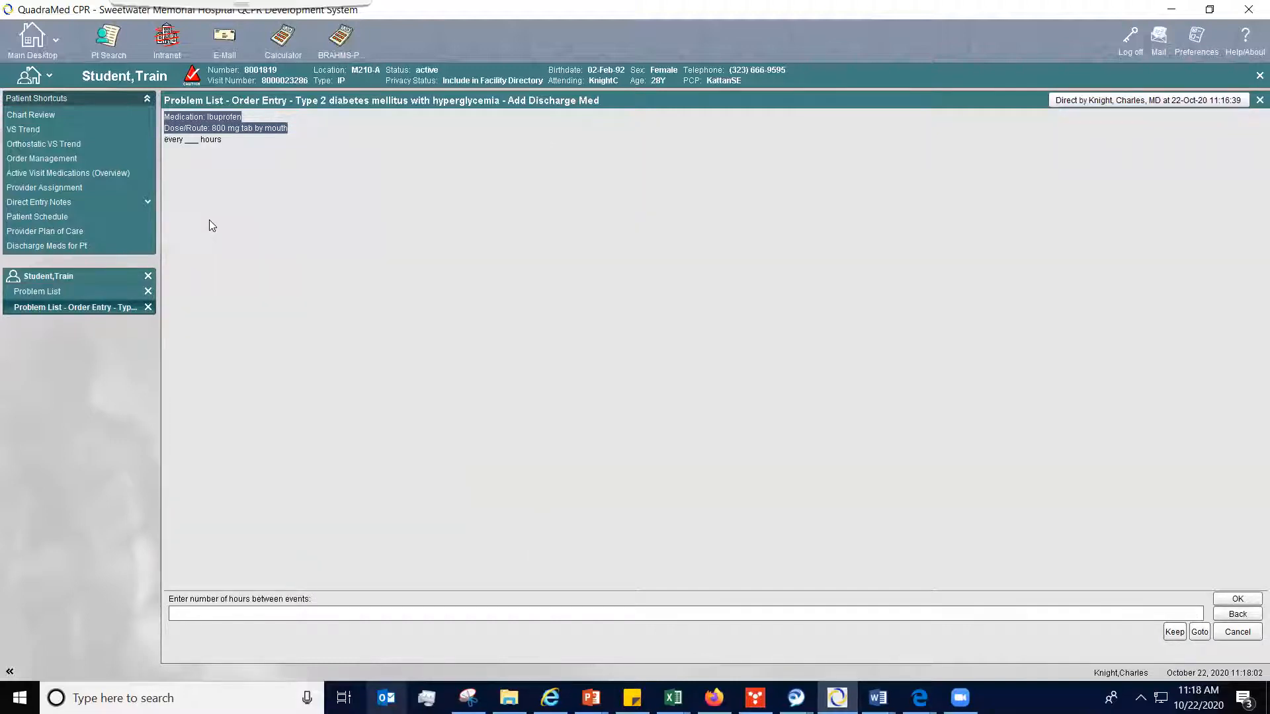
{"action": "type", "text": "4"}
{"action": "left_click", "coordinate": [1246, 599]}
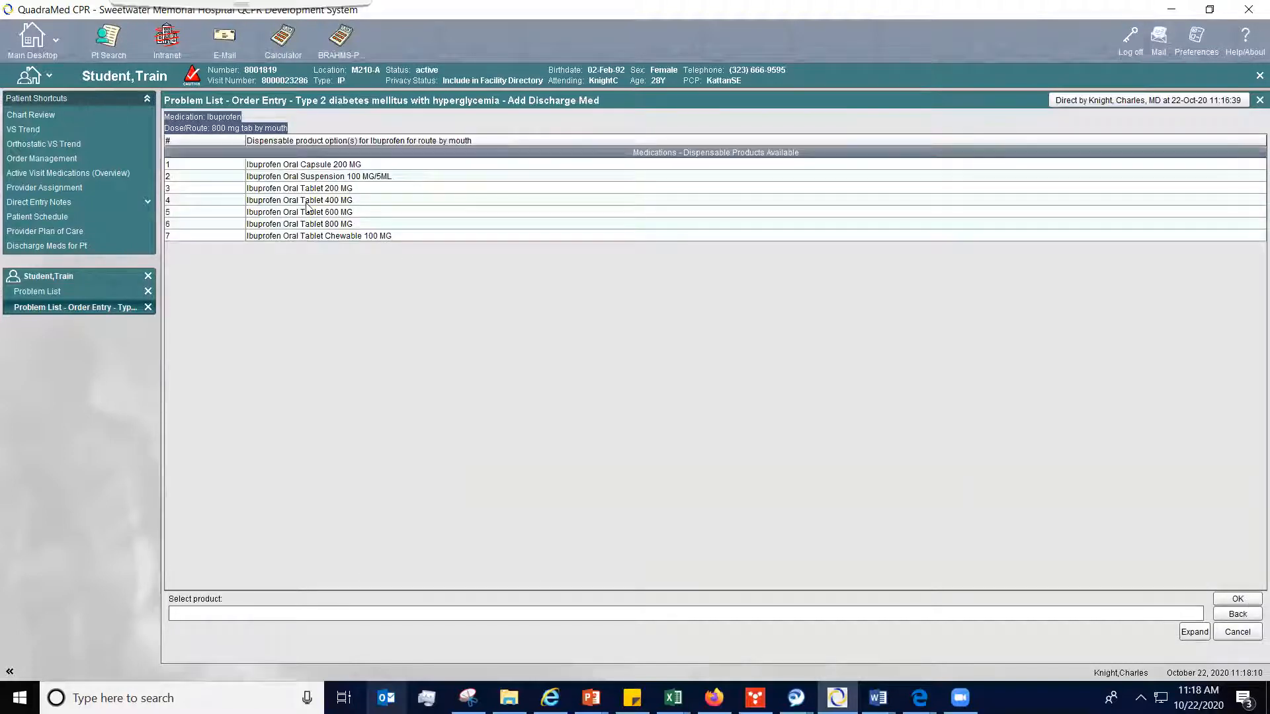
{"action": "left_click", "coordinate": [349, 225]}
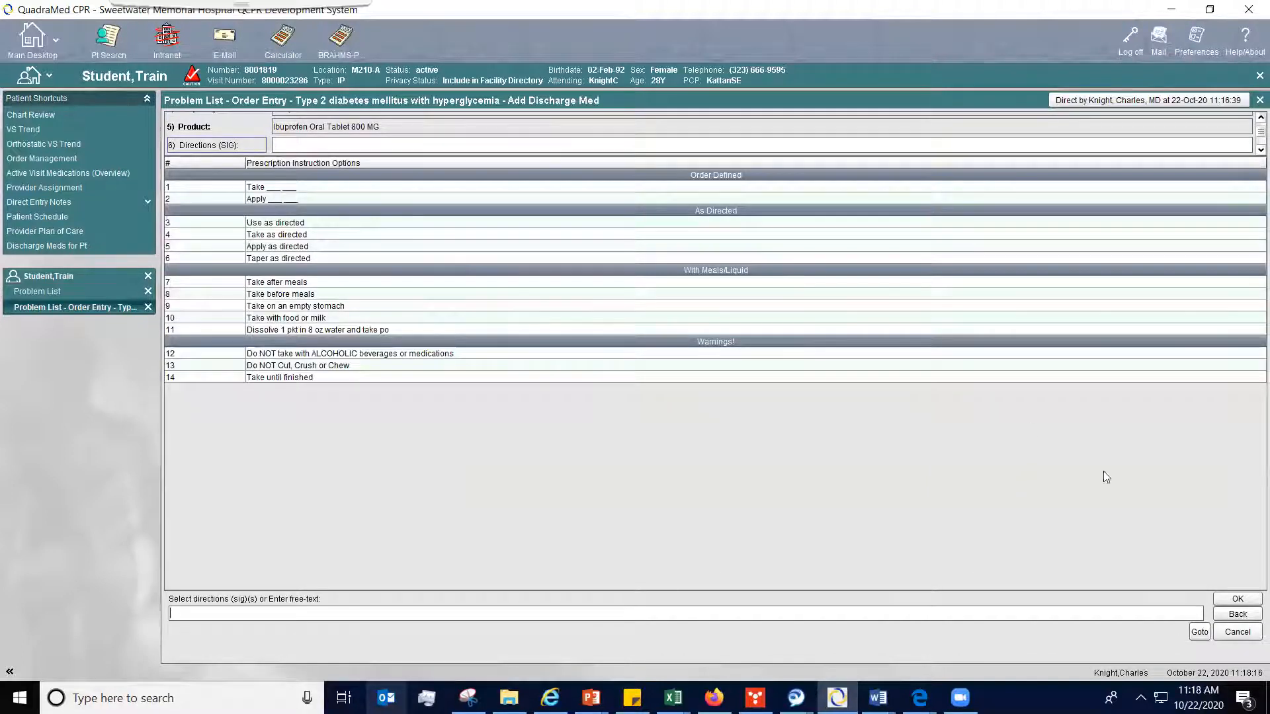
- Complete the ibuprofen prescription with reason Pain, quantity 20 and 0 refills, leaving directions and patient instructions blank, and accept it
{"action": "left_click", "coordinate": [1236, 599]}
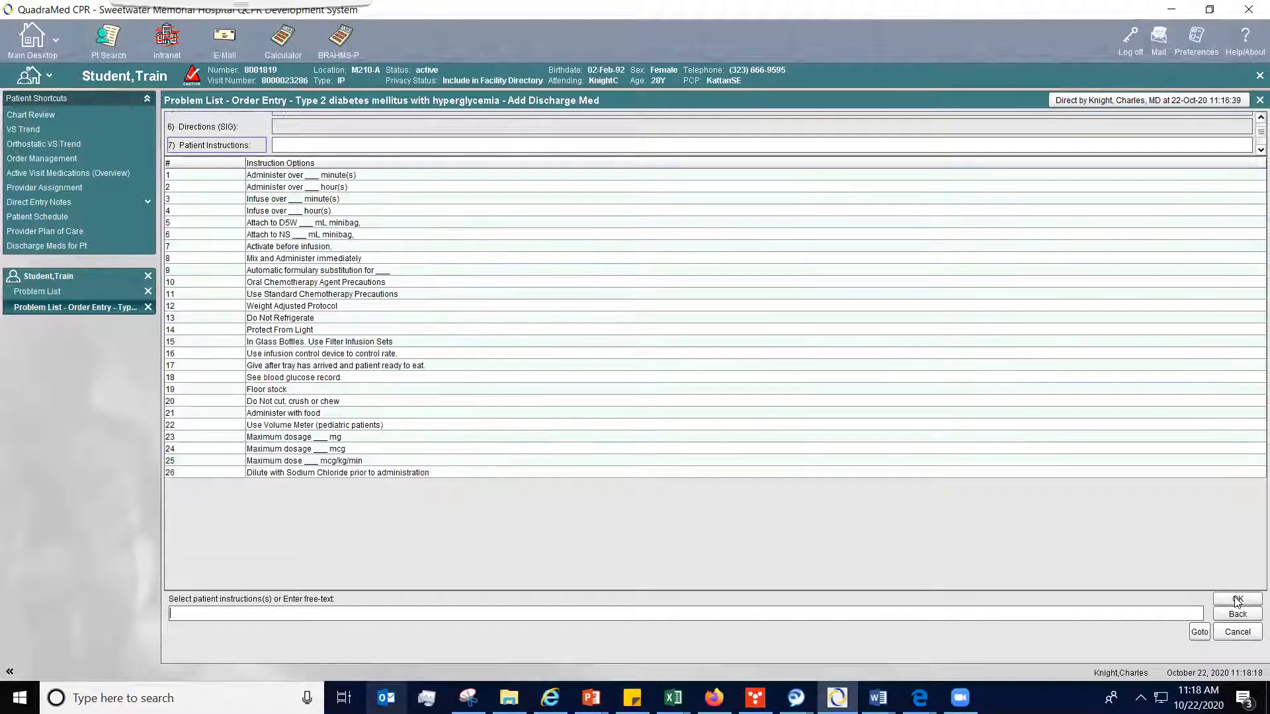
{"action": "left_click", "coordinate": [1236, 599]}
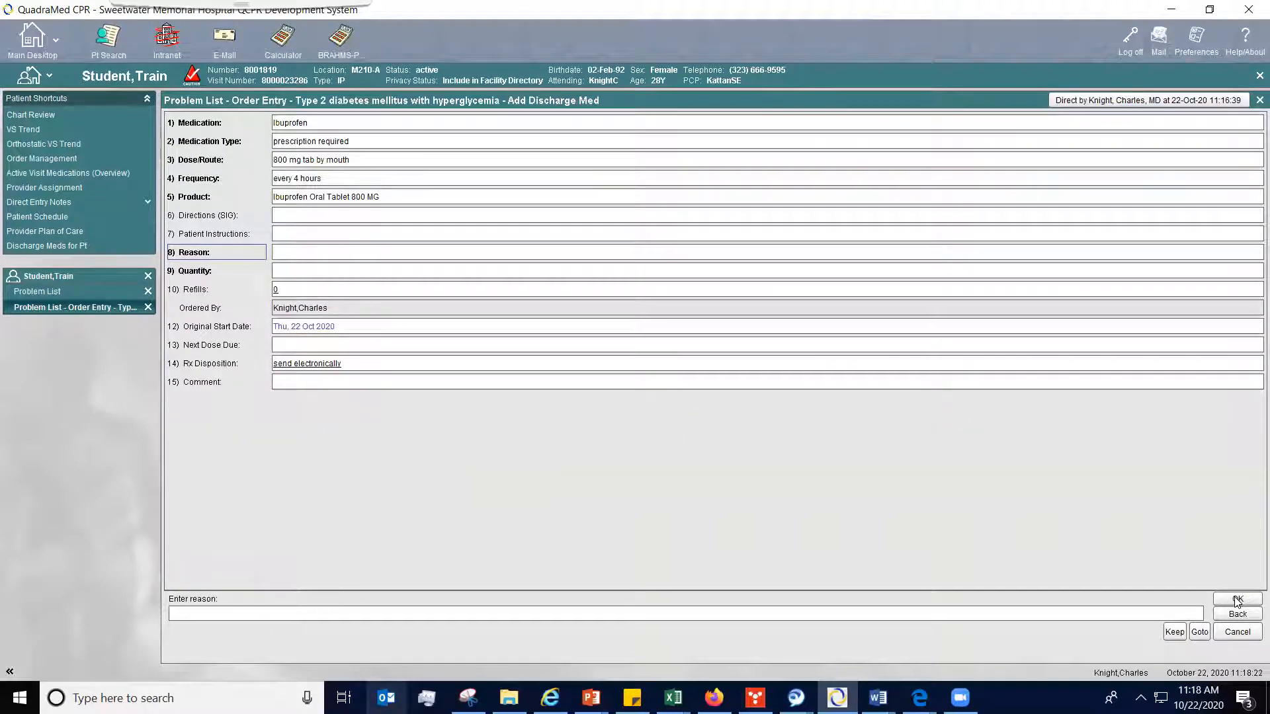
{"action": "type", "text": "Pain"}
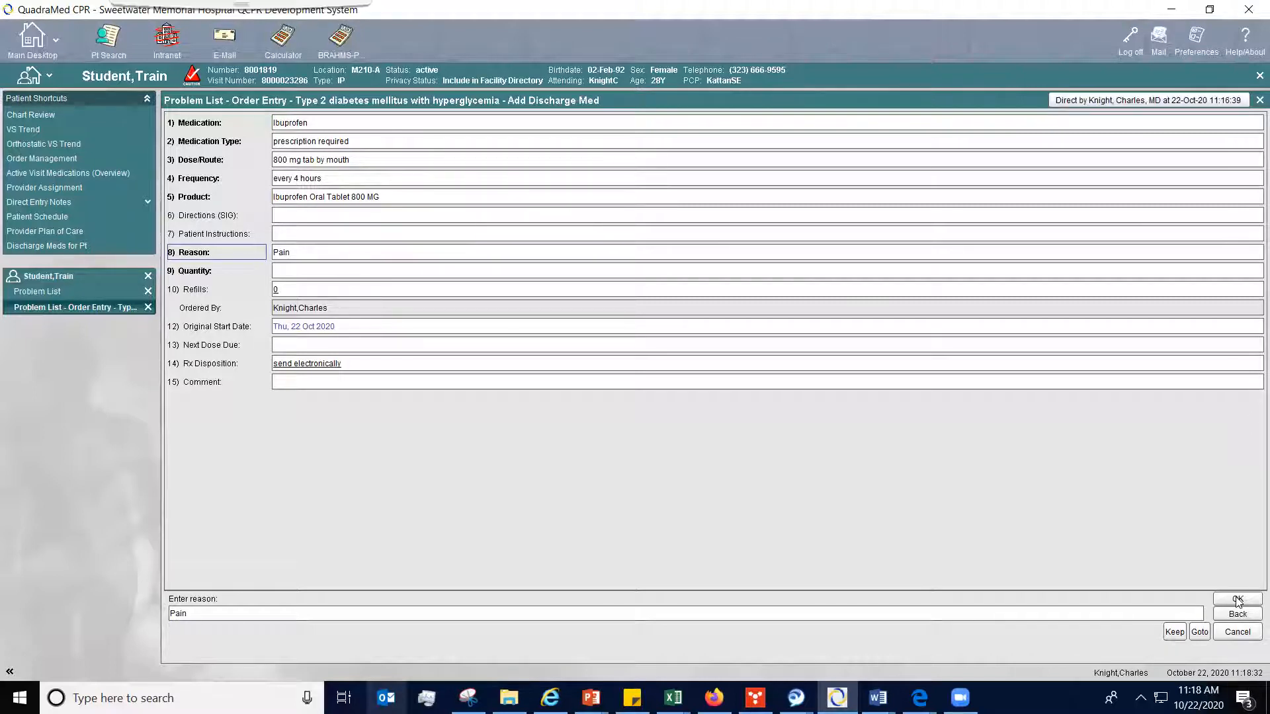
{"action": "left_click", "coordinate": [1237, 599]}
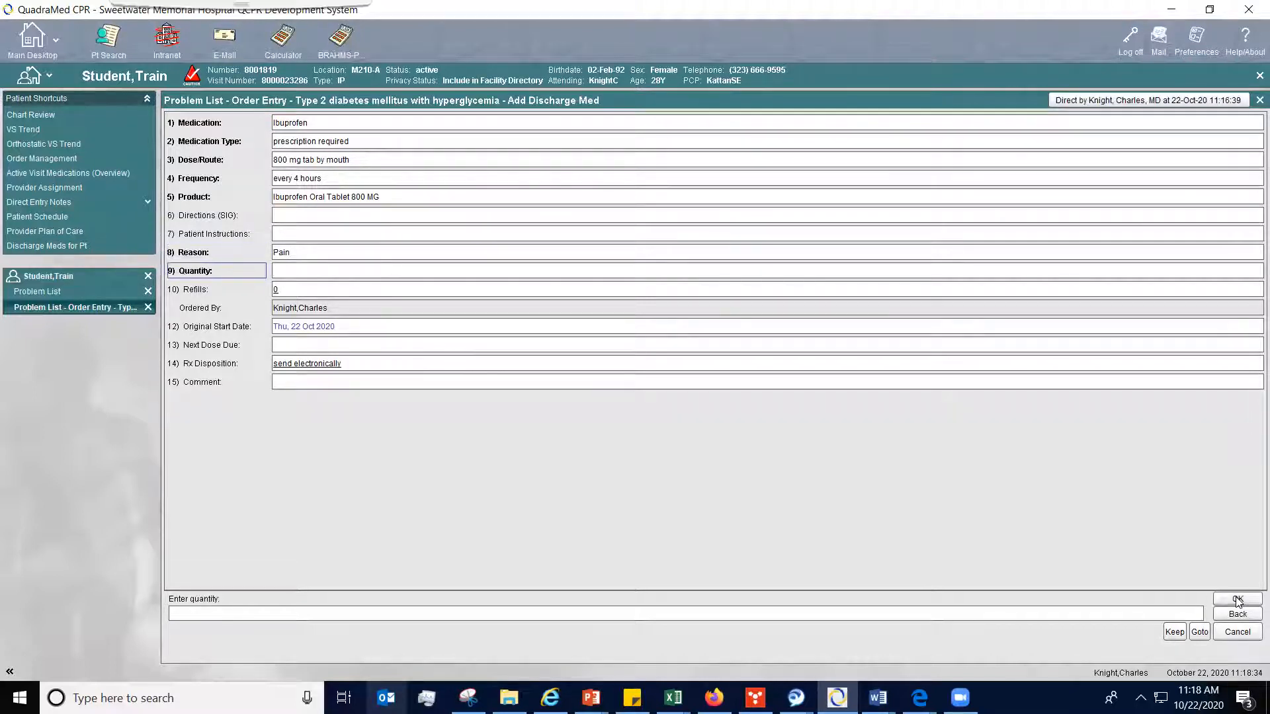
{"action": "type", "text": "20"}
{"action": "left_click", "coordinate": [1242, 598]}
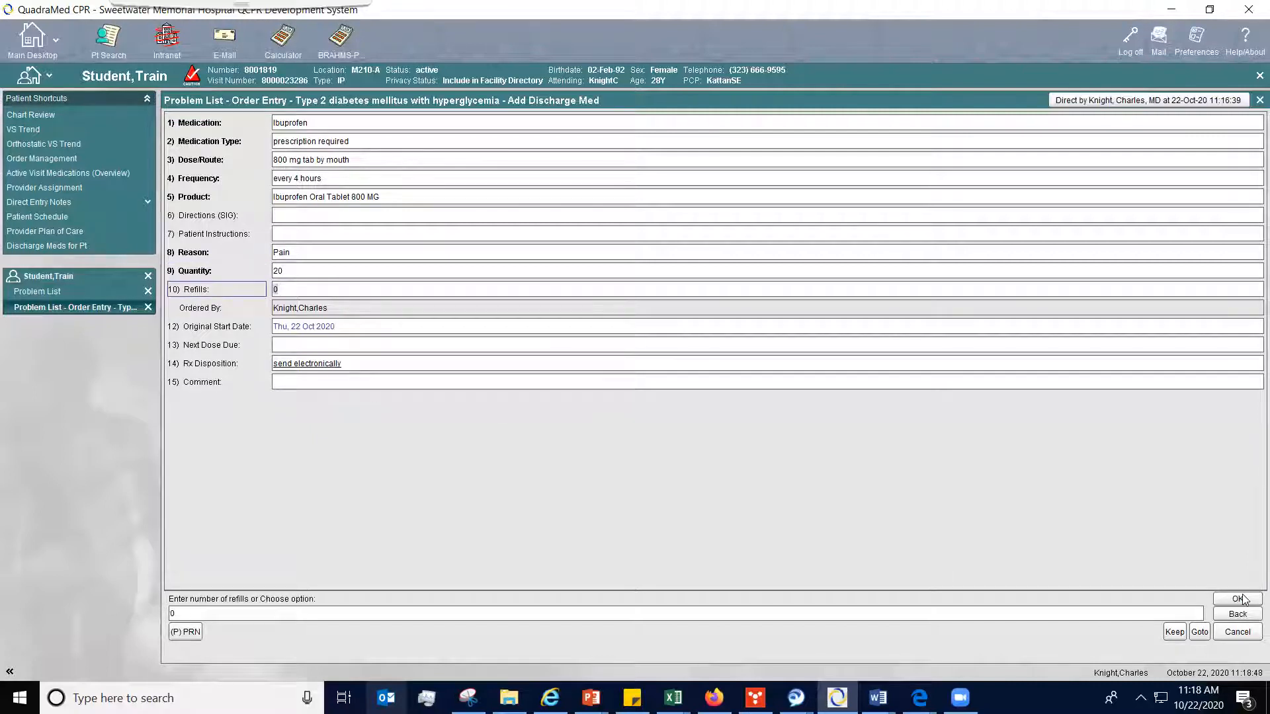
{"action": "left_click", "coordinate": [1241, 598]}
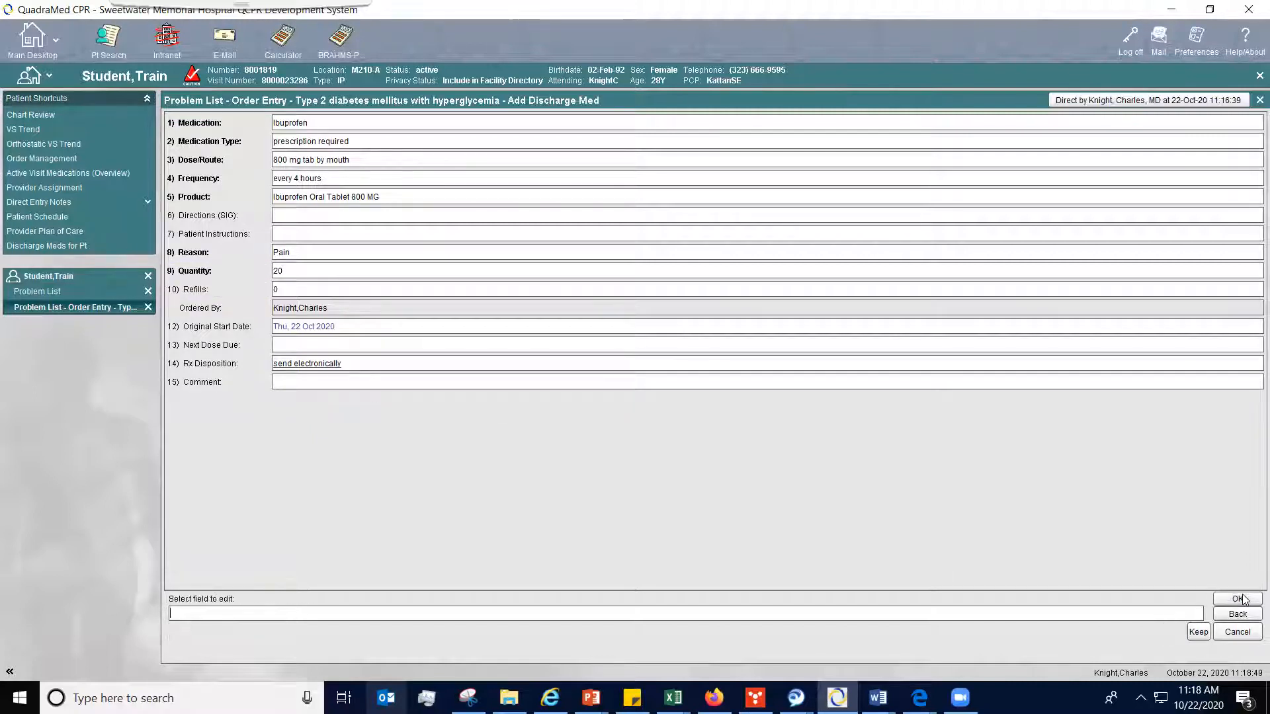
{"action": "left_click", "coordinate": [1242, 598]}
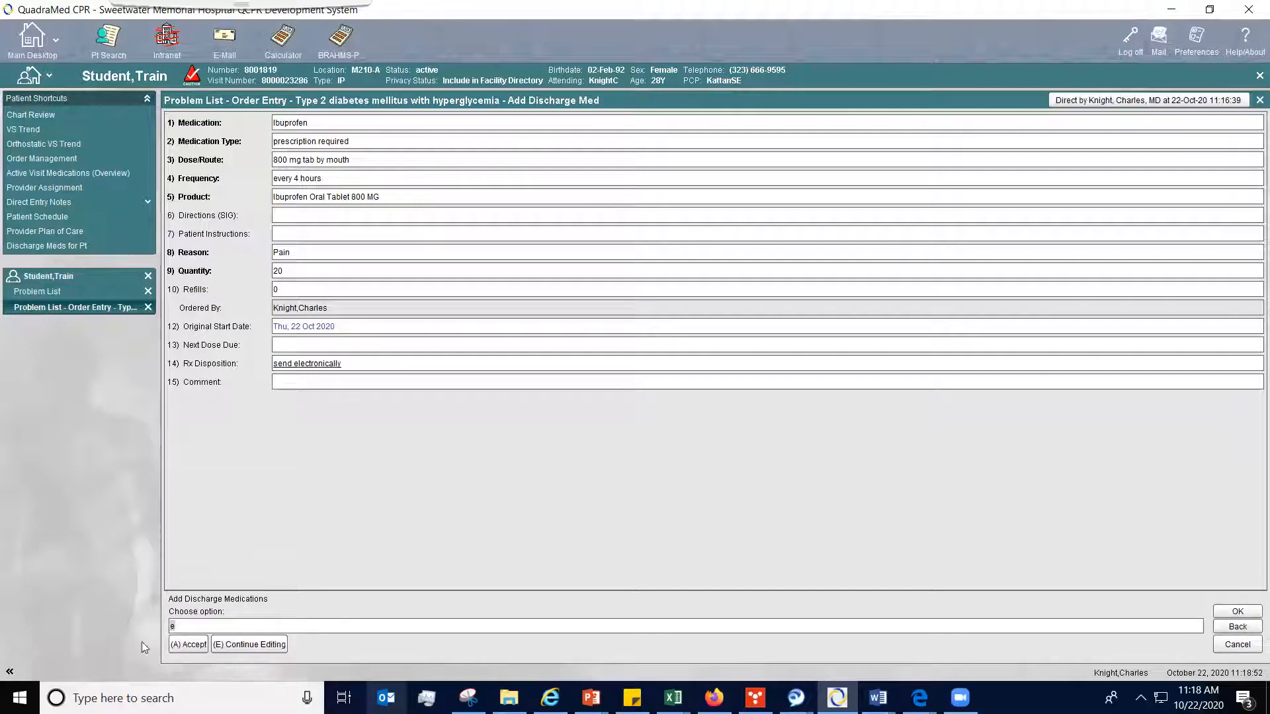
{"action": "left_click", "coordinate": [181, 646]}
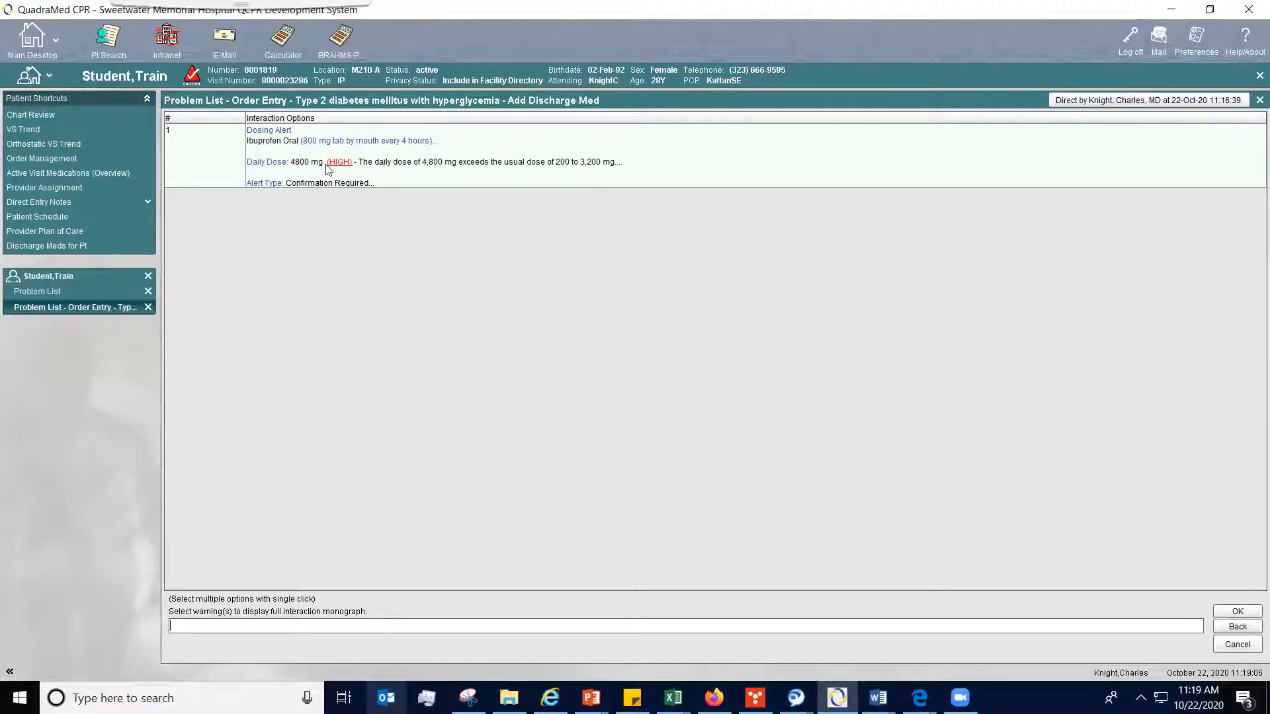
- Open the full interaction monograph for the ibuprofen dosing alert and answer the alert with the comment "testing"
{"action": "type", "text": "1"}
{"action": "left_click", "coordinate": [1238, 611]}
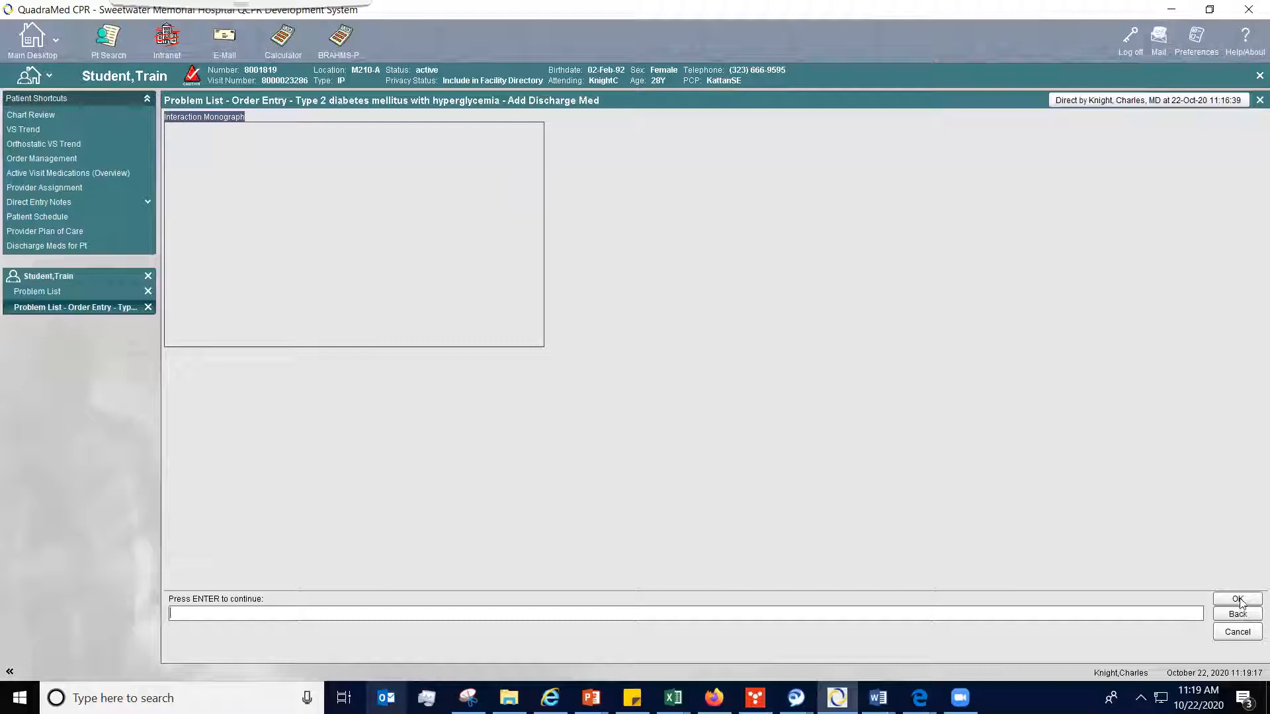
{"action": "left_click", "coordinate": [1239, 599]}
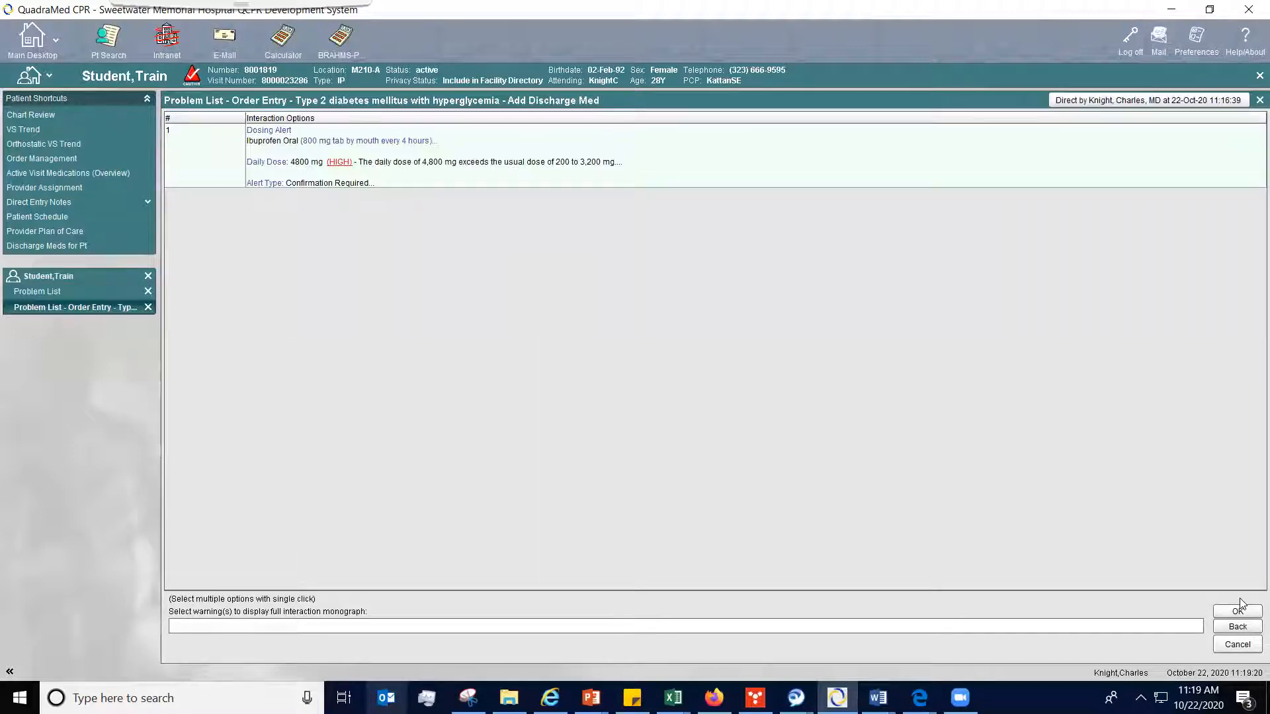
{"action": "left_click", "coordinate": [1249, 612]}
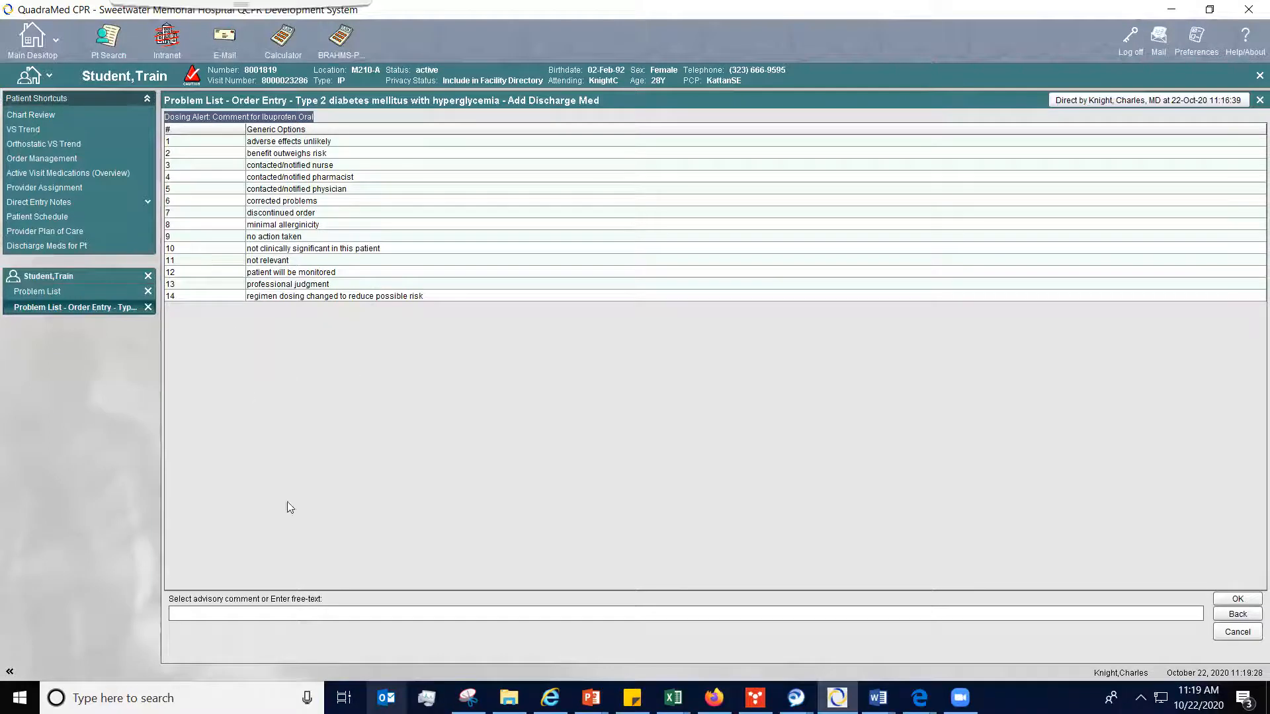
{"action": "type", "text": "testing"}
{"action": "left_click", "coordinate": [1231, 601]}
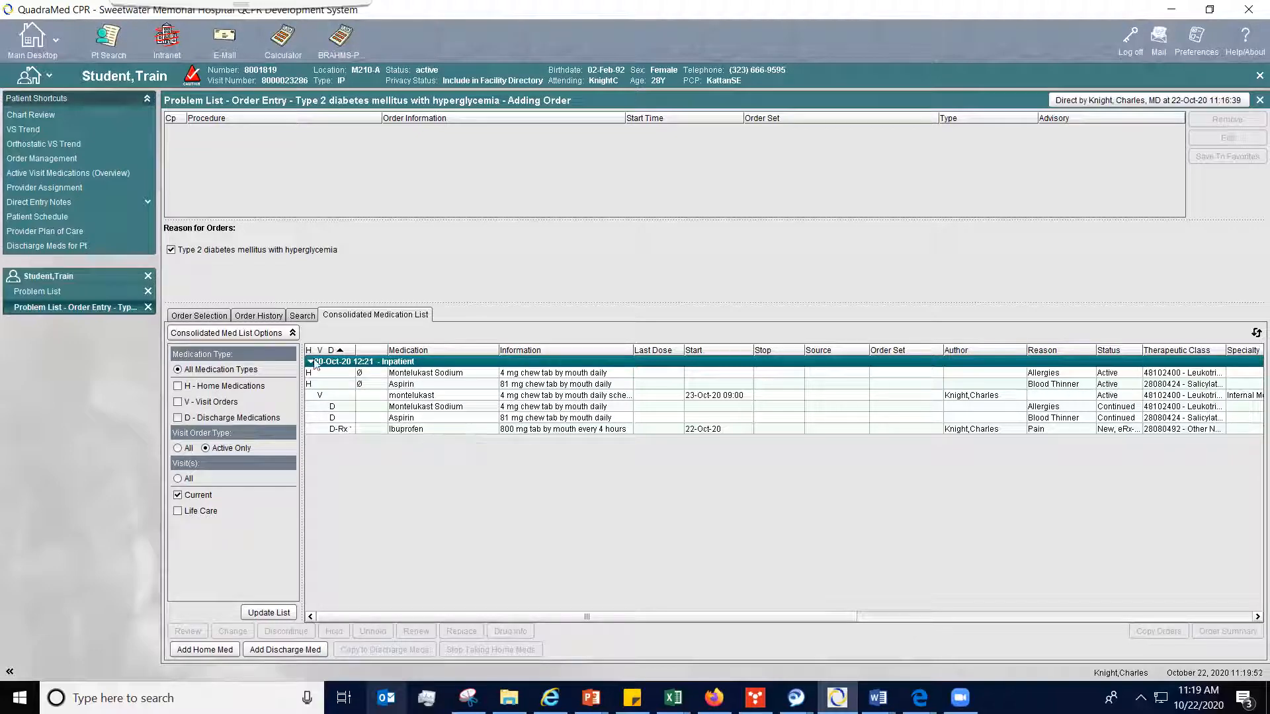
- Add an Inpatient Discharge order from the General Orders of the Hospitalist Menu
{"action": "left_click", "coordinate": [269, 317]}
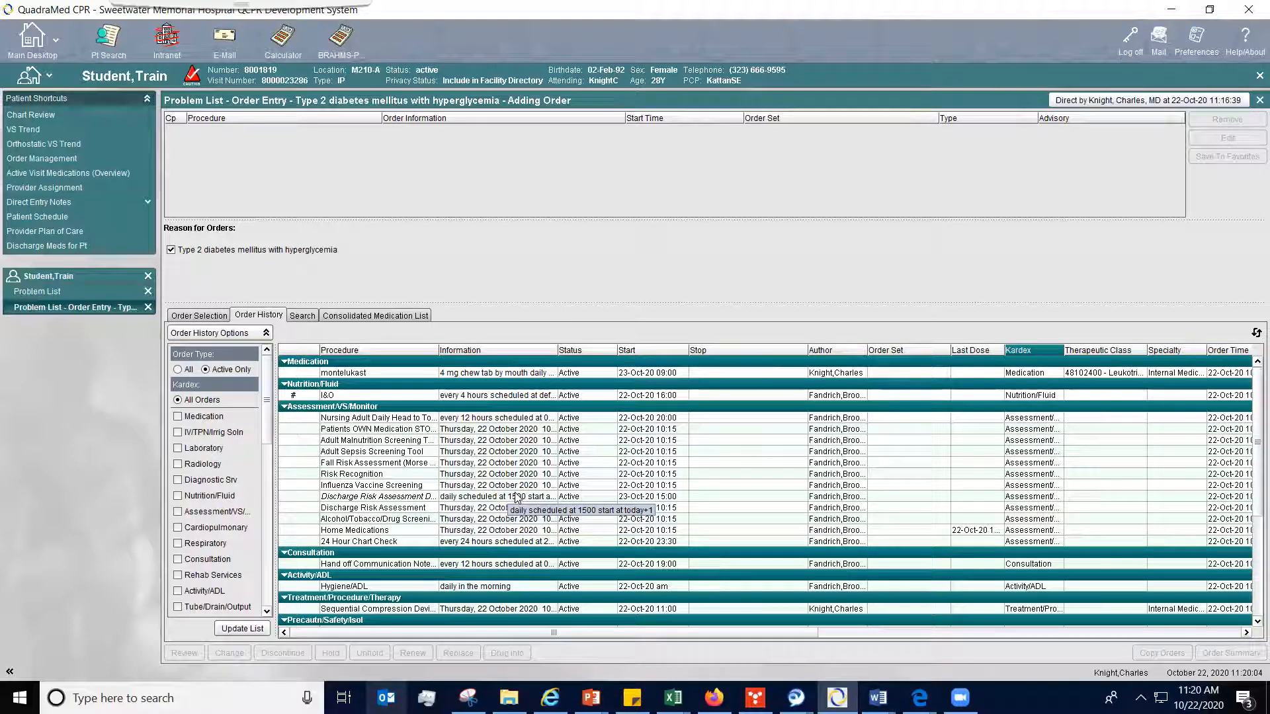
{"action": "left_click", "coordinate": [215, 315]}
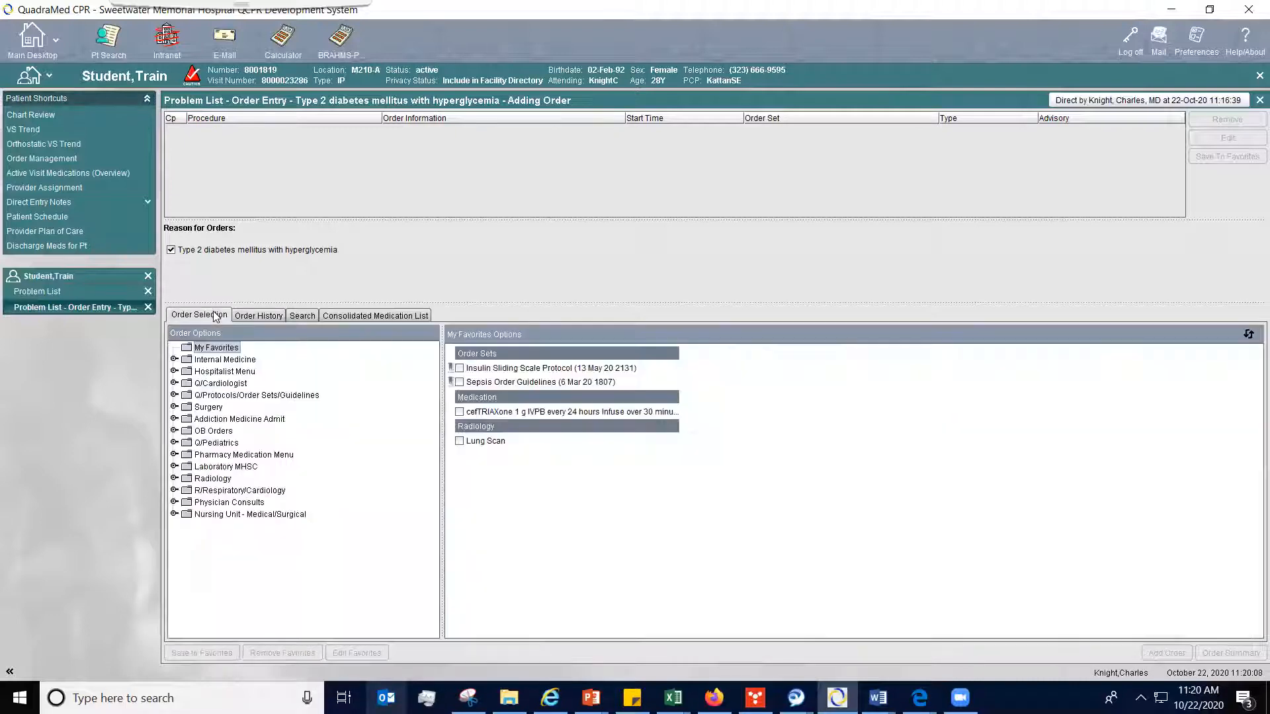
{"action": "double_click", "coordinate": [220, 374]}
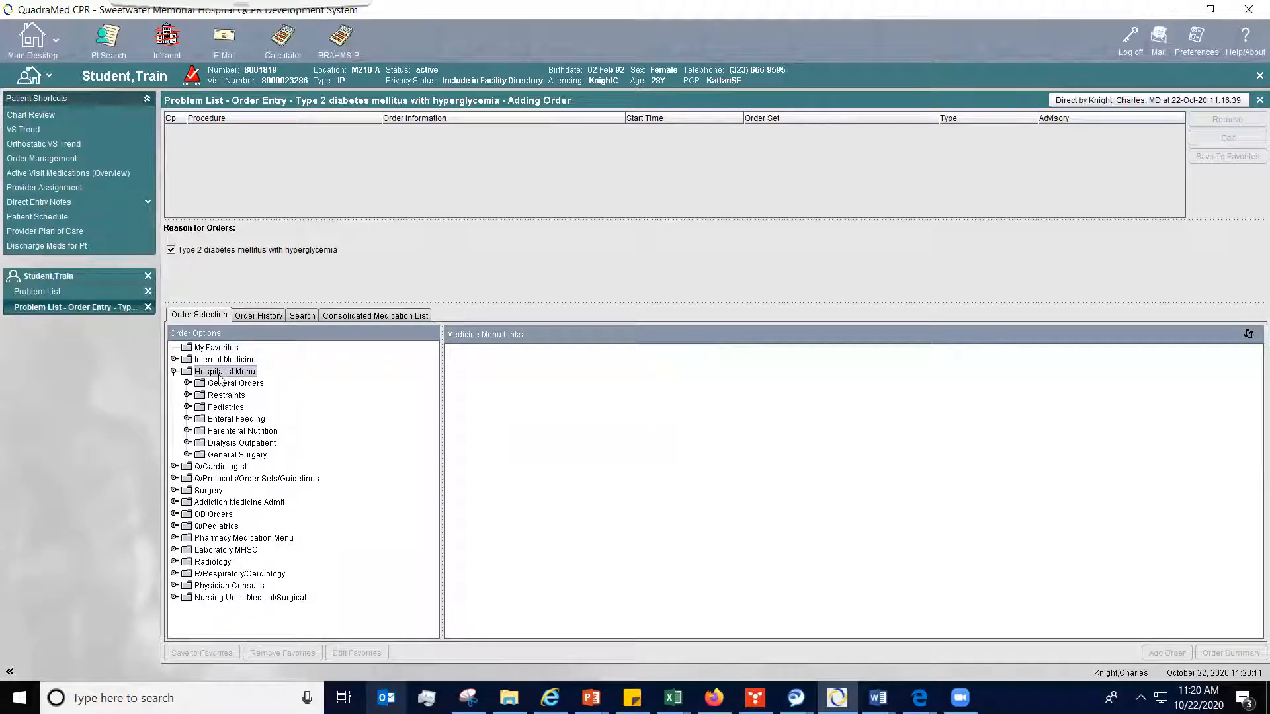
{"action": "double_click", "coordinate": [235, 384]}
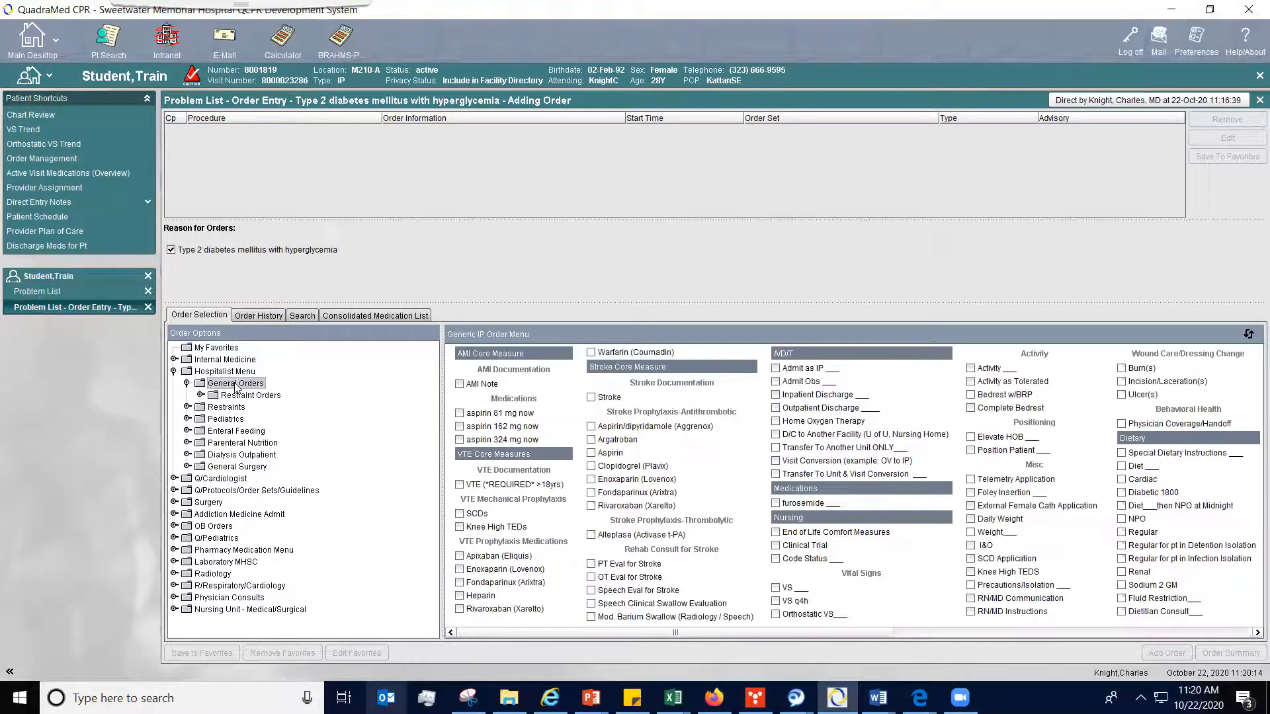
{"action": "left_click", "coordinate": [775, 395]}
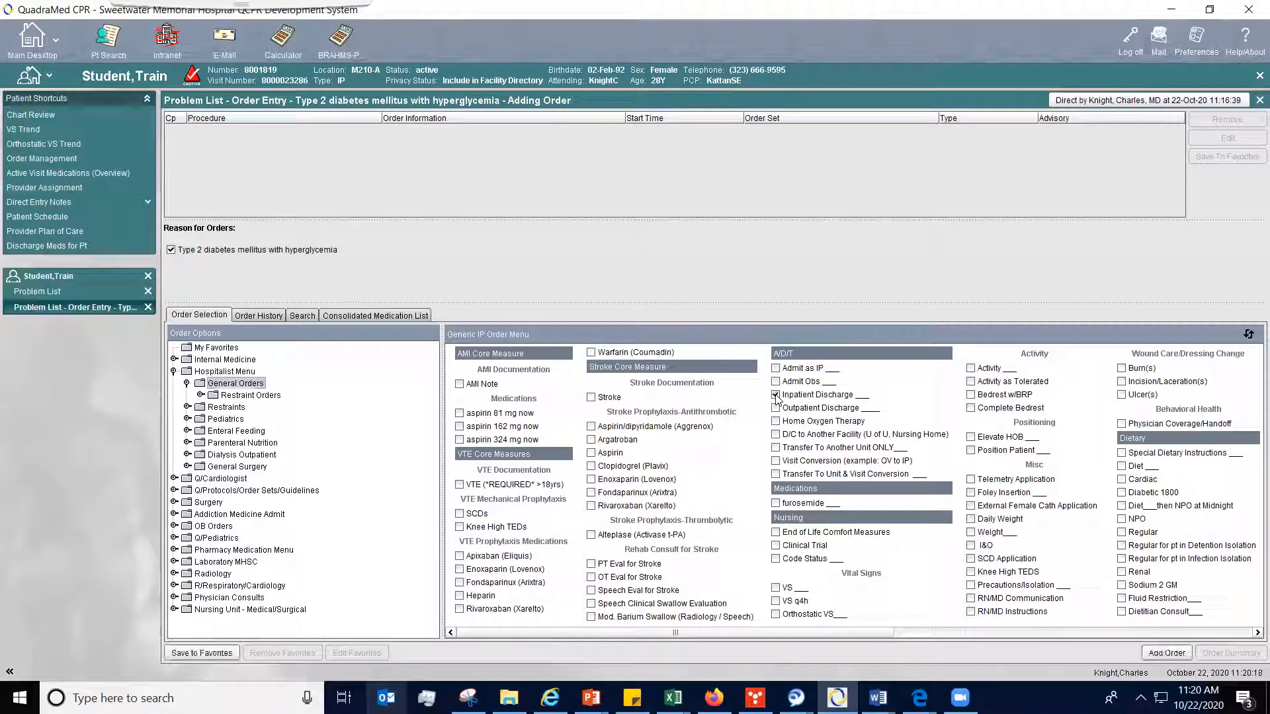
{"action": "left_click", "coordinate": [1158, 655]}
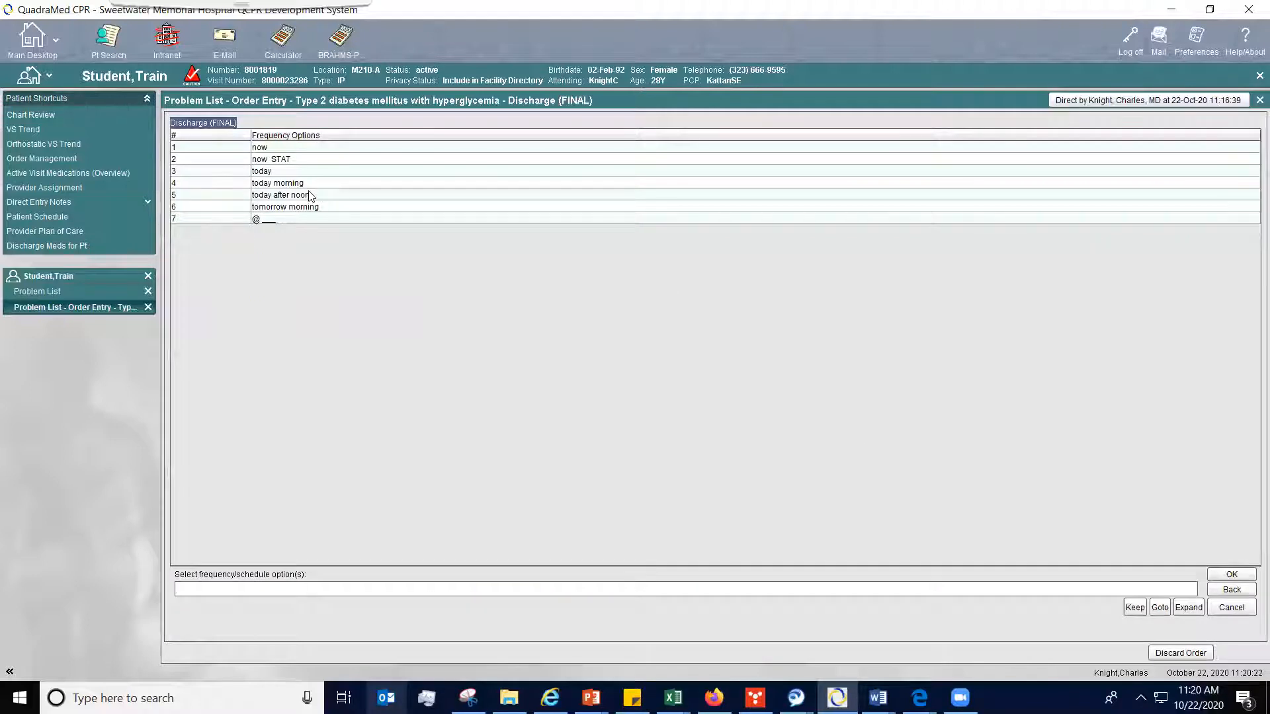
- Set the discharge order's frequency to today and its discharge type to Routine Discharge
{"action": "double_click", "coordinate": [275, 172]}
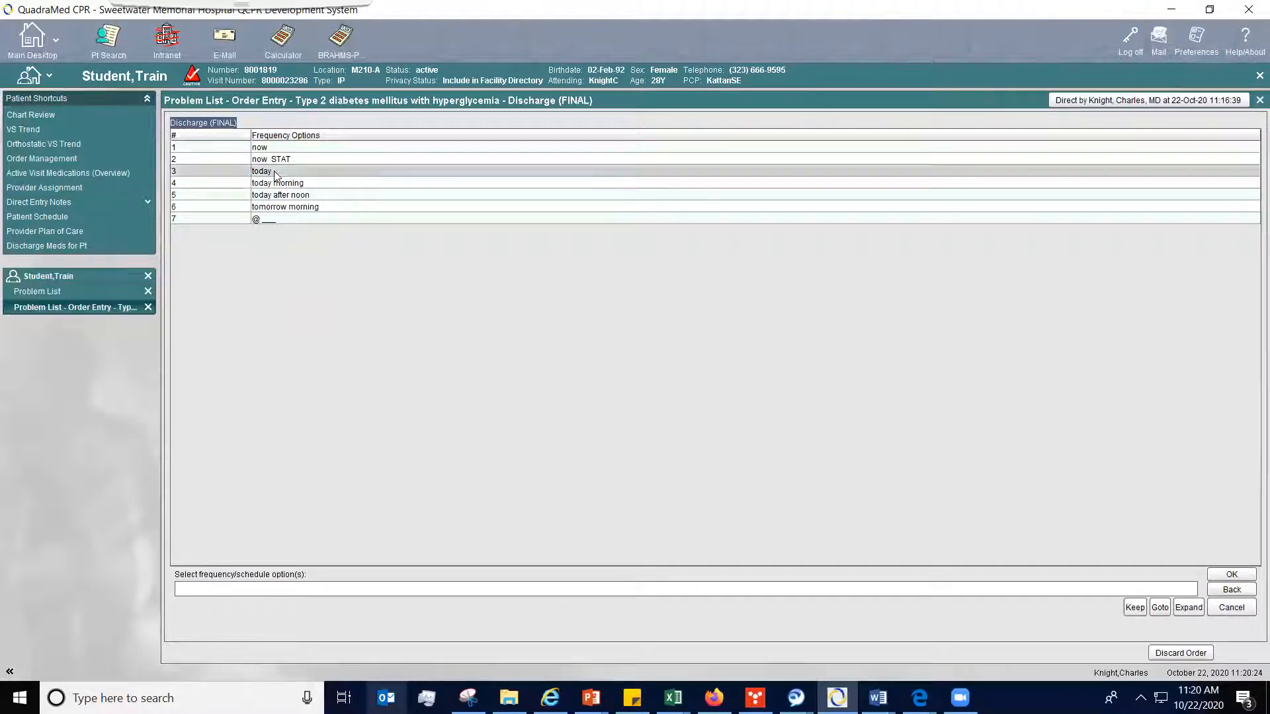
{"action": "left_click", "coordinate": [286, 192]}
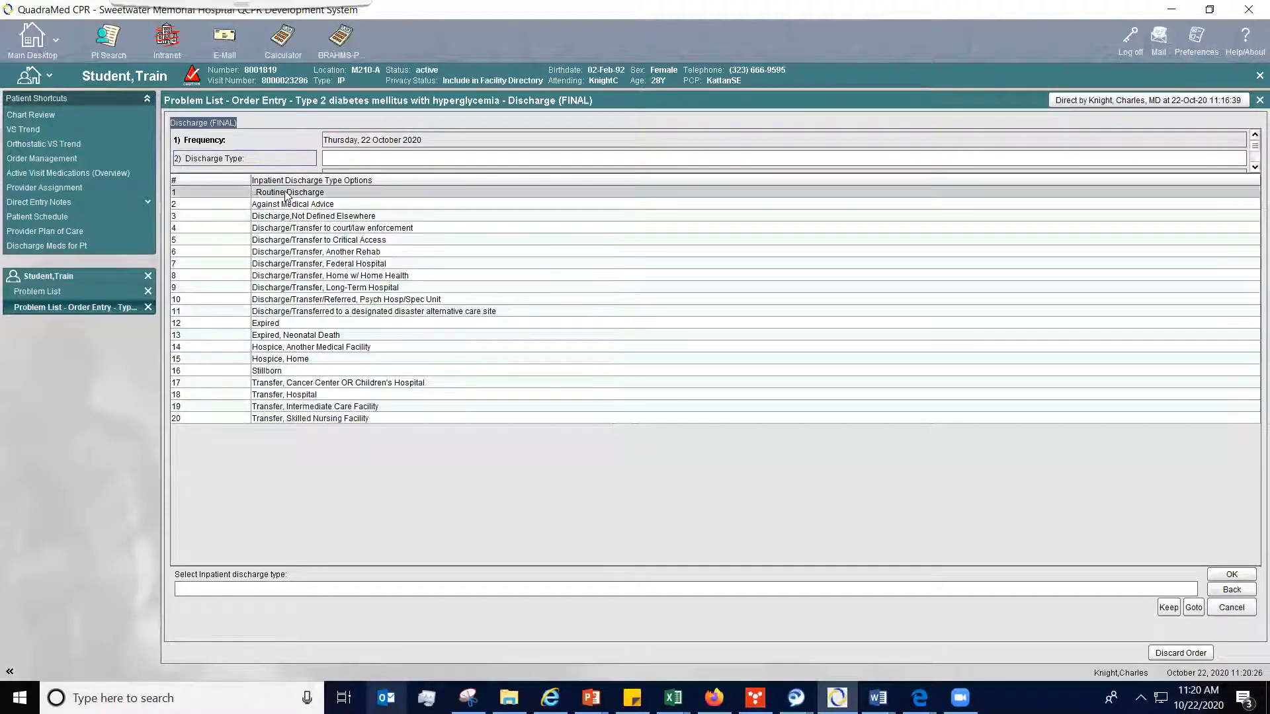
{"action": "double_click", "coordinate": [286, 193]}
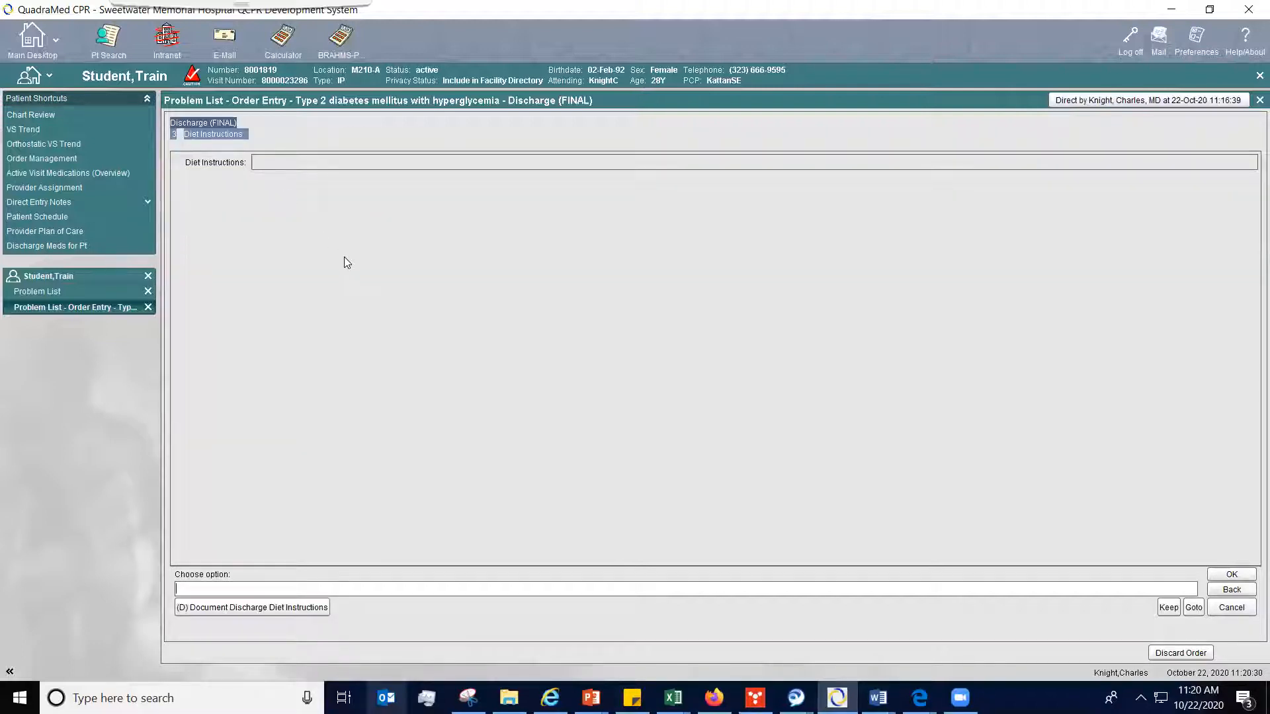
- Document the diet instruction "Begin with liquids and light food. If nausea free, progress to your normal diet as tolerated." and accept it
{"action": "left_click", "coordinate": [276, 607]}
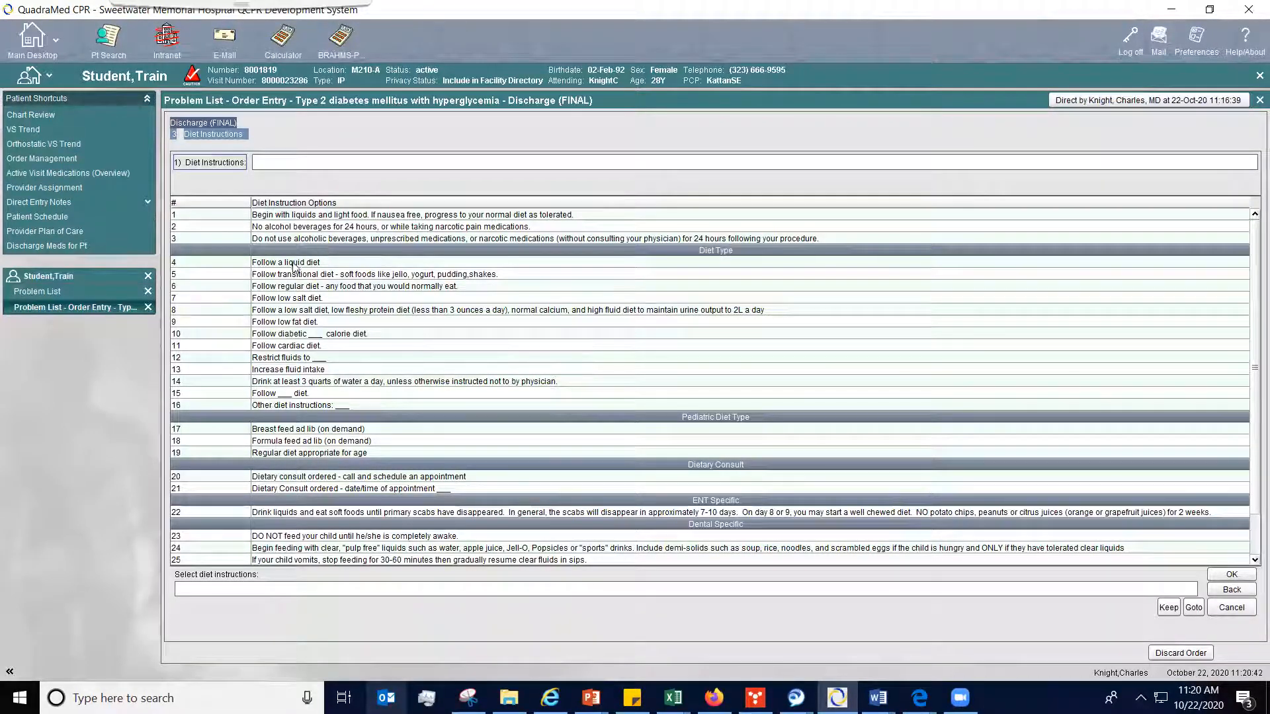
{"action": "left_click", "coordinate": [276, 217]}
{"action": "left_click", "coordinate": [1231, 575]}
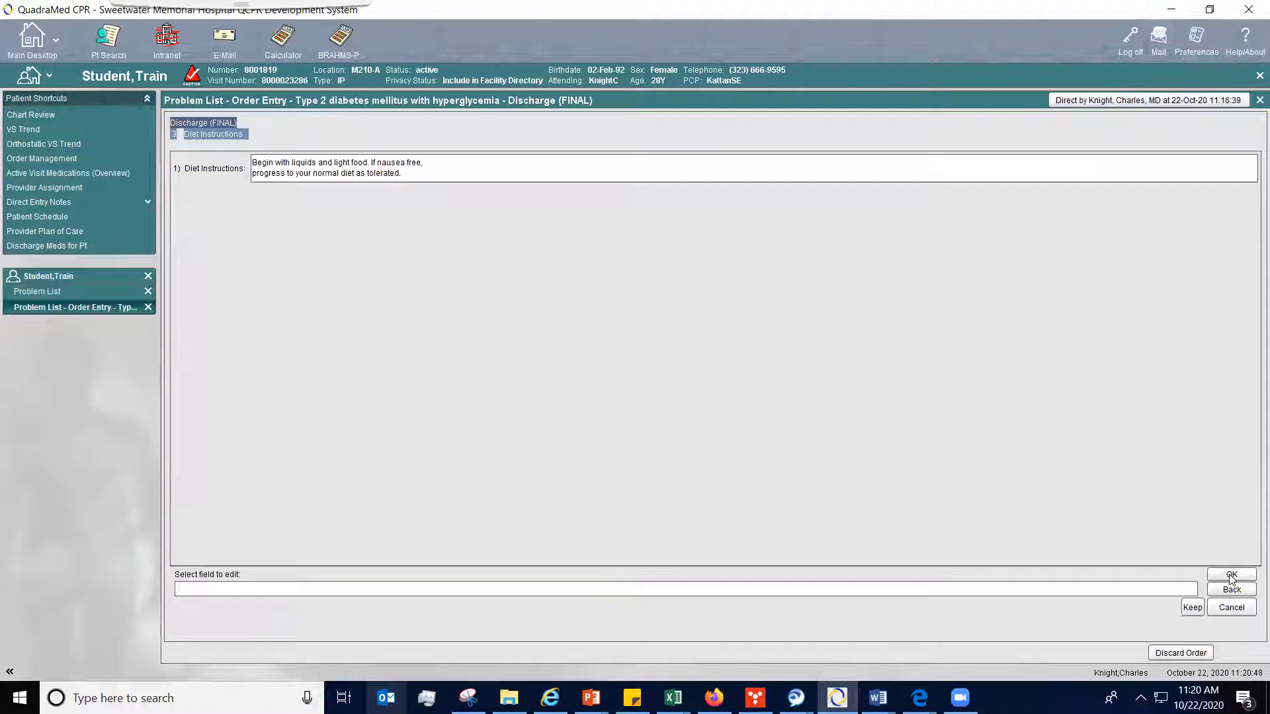
{"action": "left_click", "coordinate": [1231, 575]}
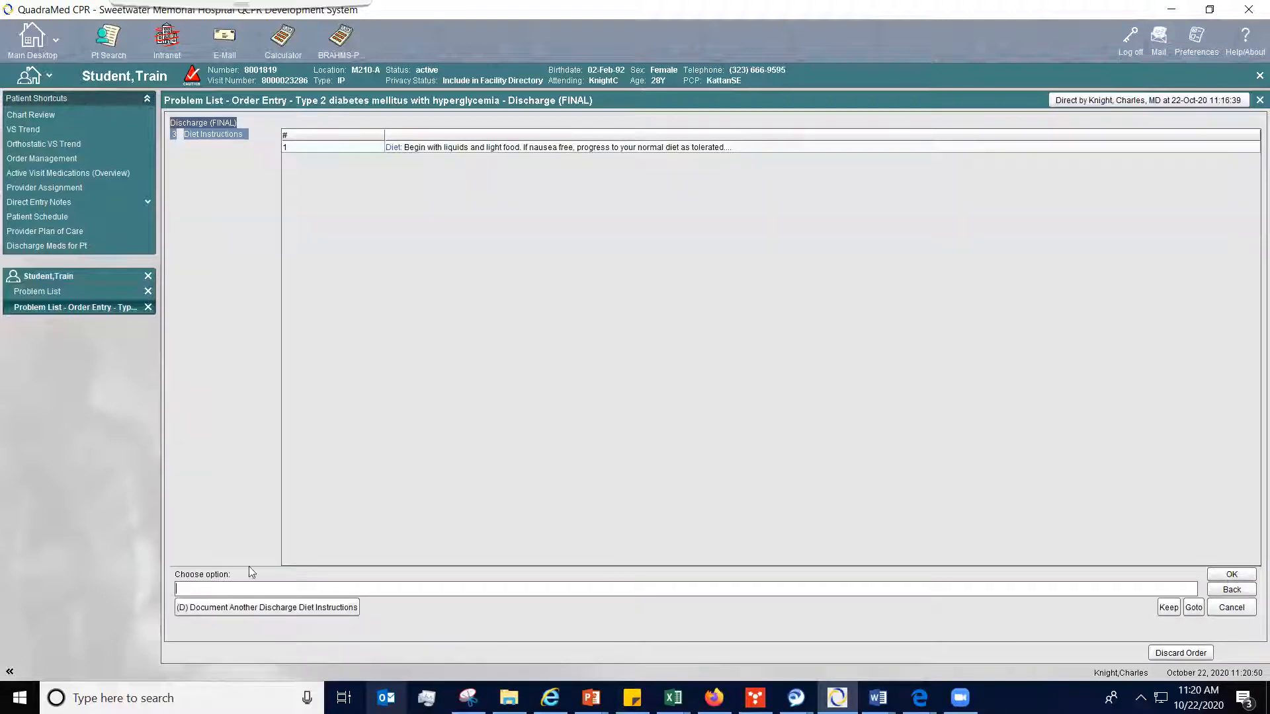
{"action": "left_click", "coordinate": [1231, 575]}
- Document the discharge activity instruction "Activity as tolerated" and accept it
{"action": "left_click", "coordinate": [225, 608]}
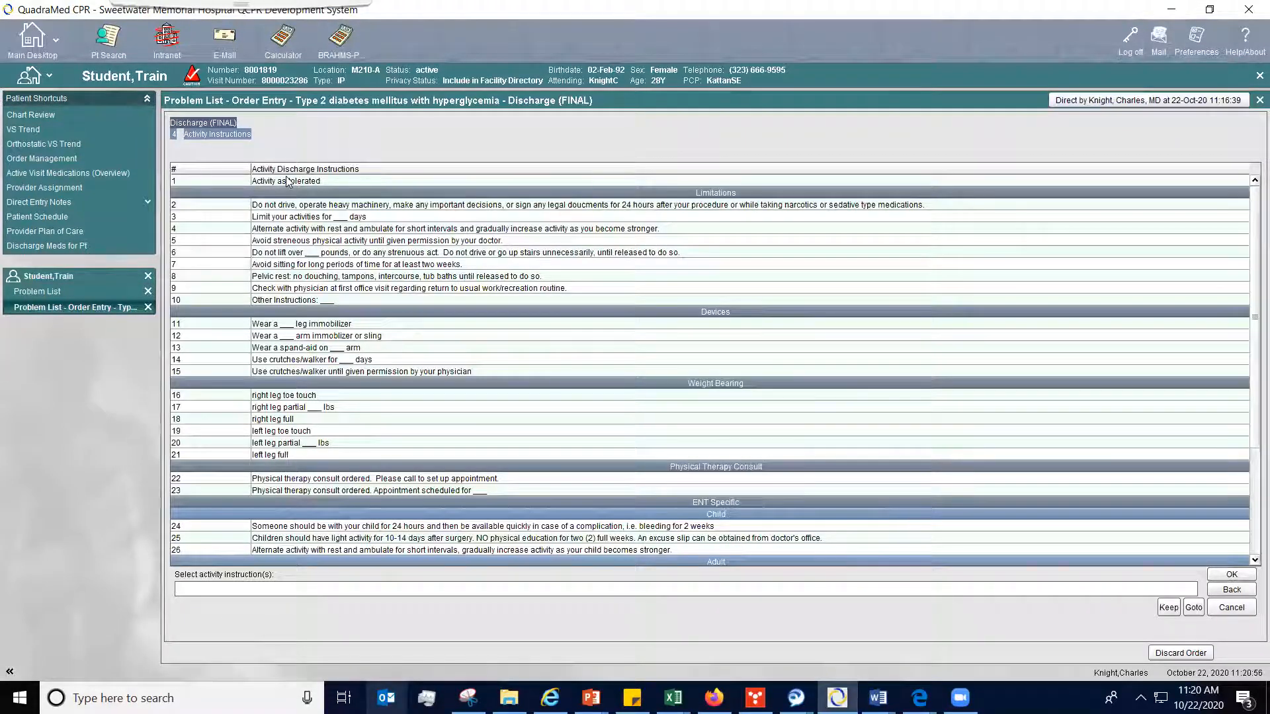
{"action": "left_click", "coordinate": [286, 180]}
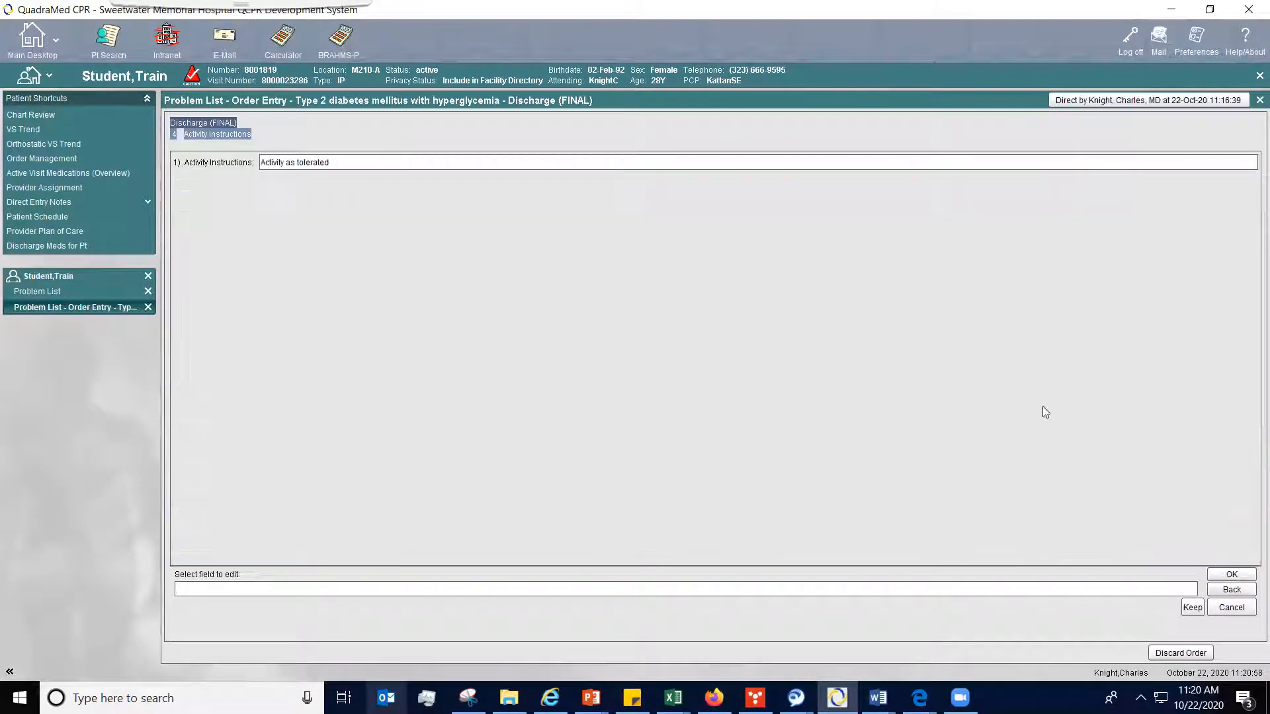
{"action": "left_click", "coordinate": [1231, 575]}
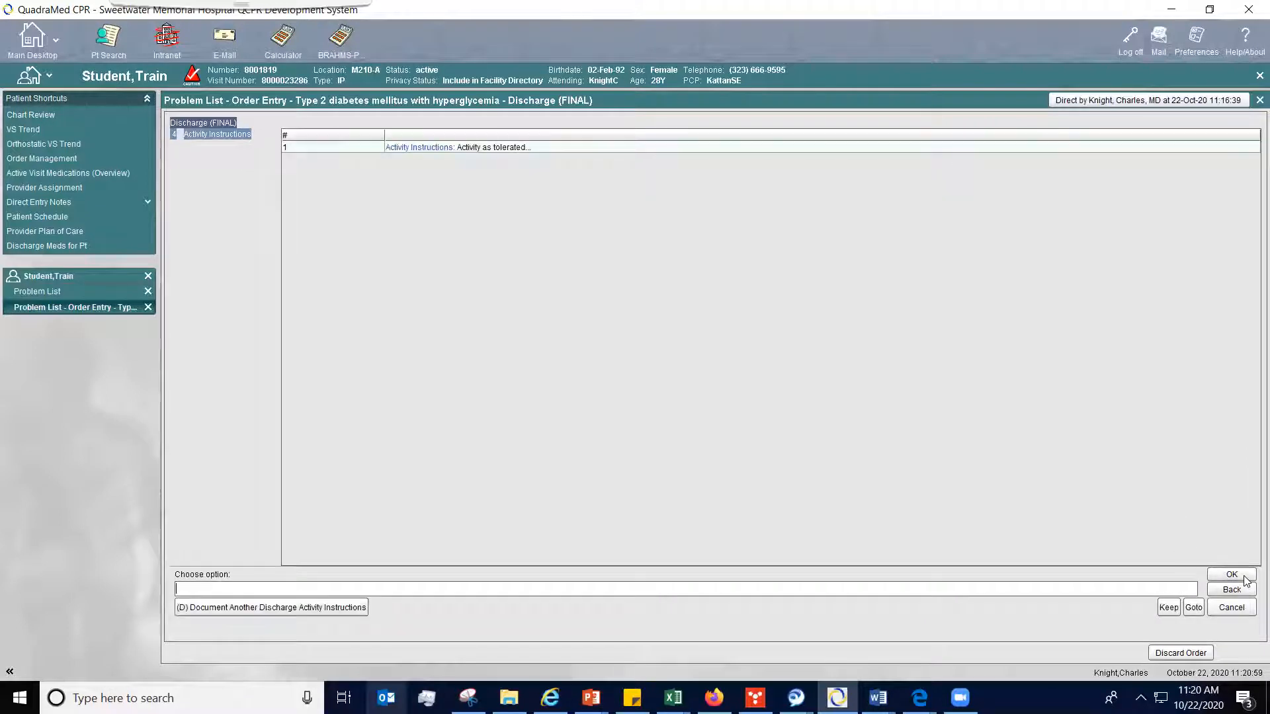
{"action": "left_click", "coordinate": [1244, 578]}
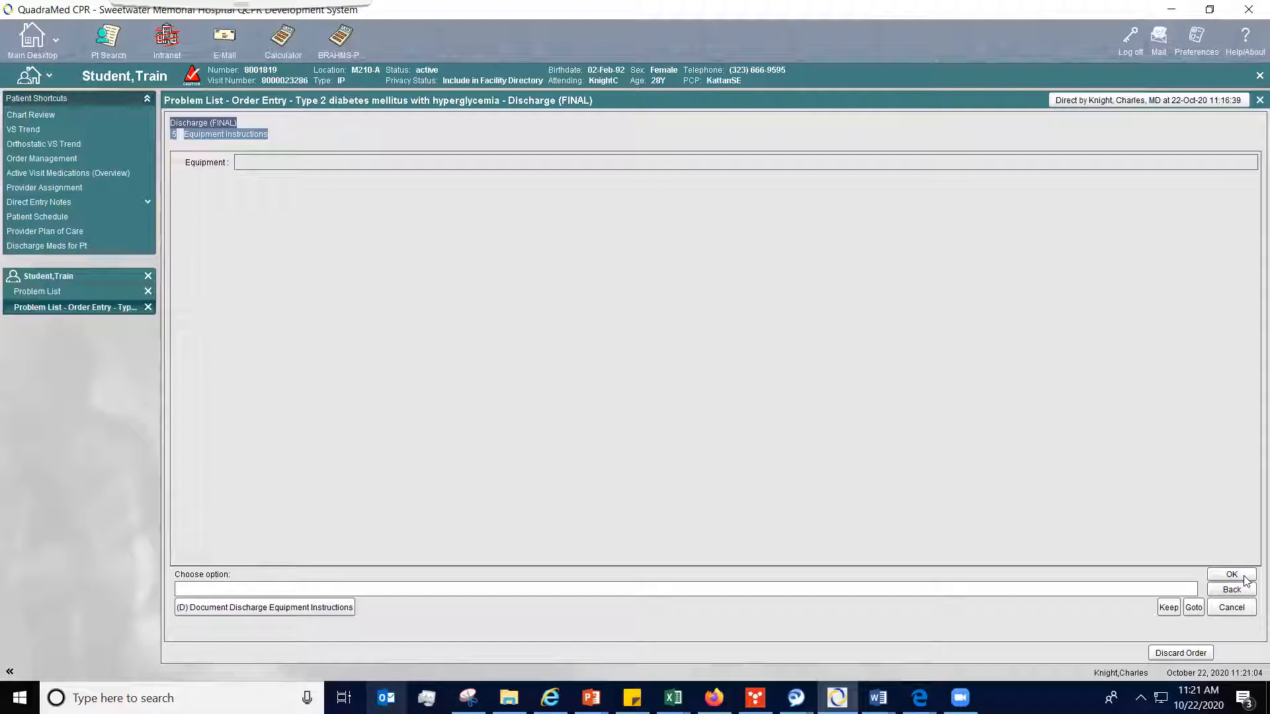
- Leave the equipment and wound care instructions blank, and document the follow-up instruction "Follow up with scheduled appointment."
{"action": "left_click", "coordinate": [1243, 579]}
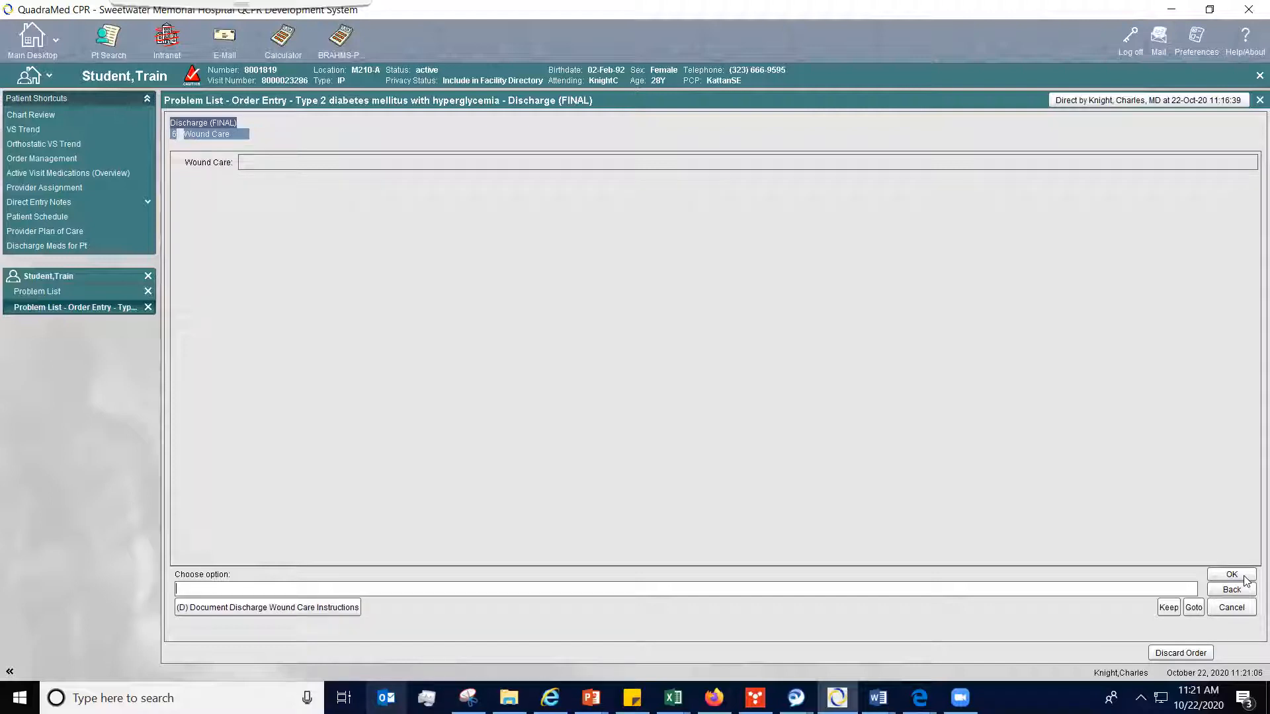
{"action": "left_click", "coordinate": [1244, 580]}
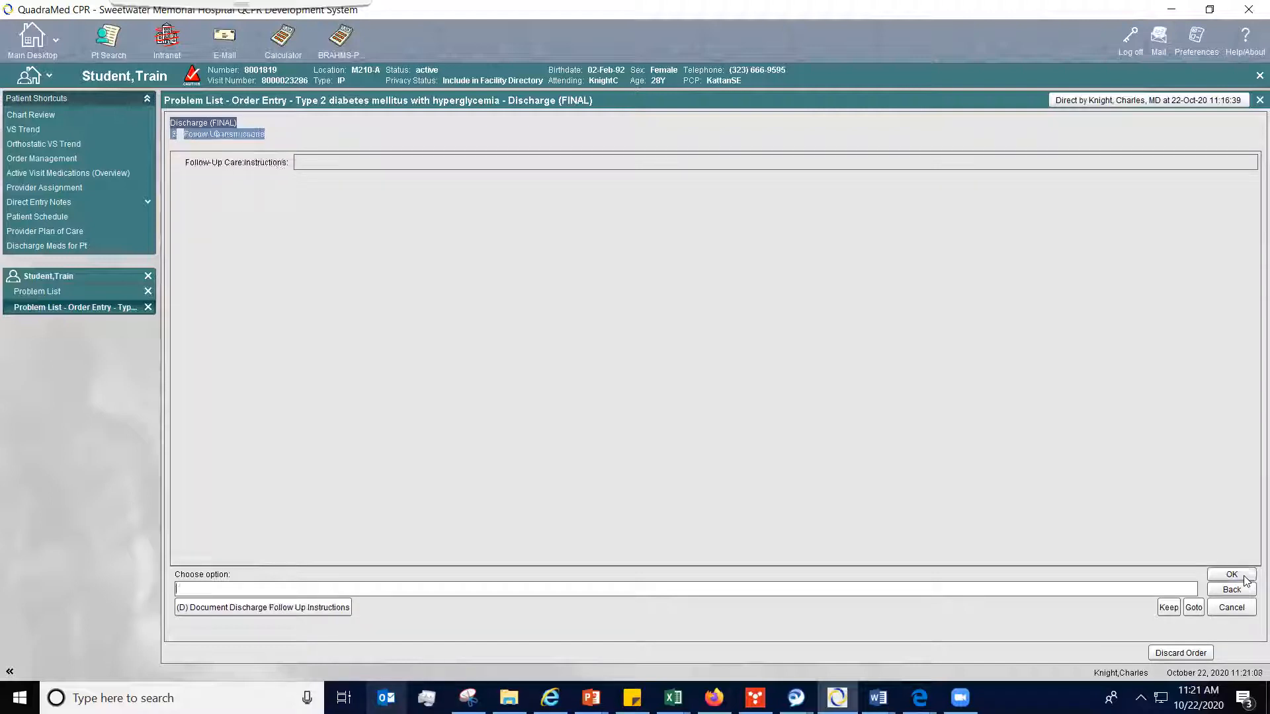
{"action": "left_click", "coordinate": [269, 608]}
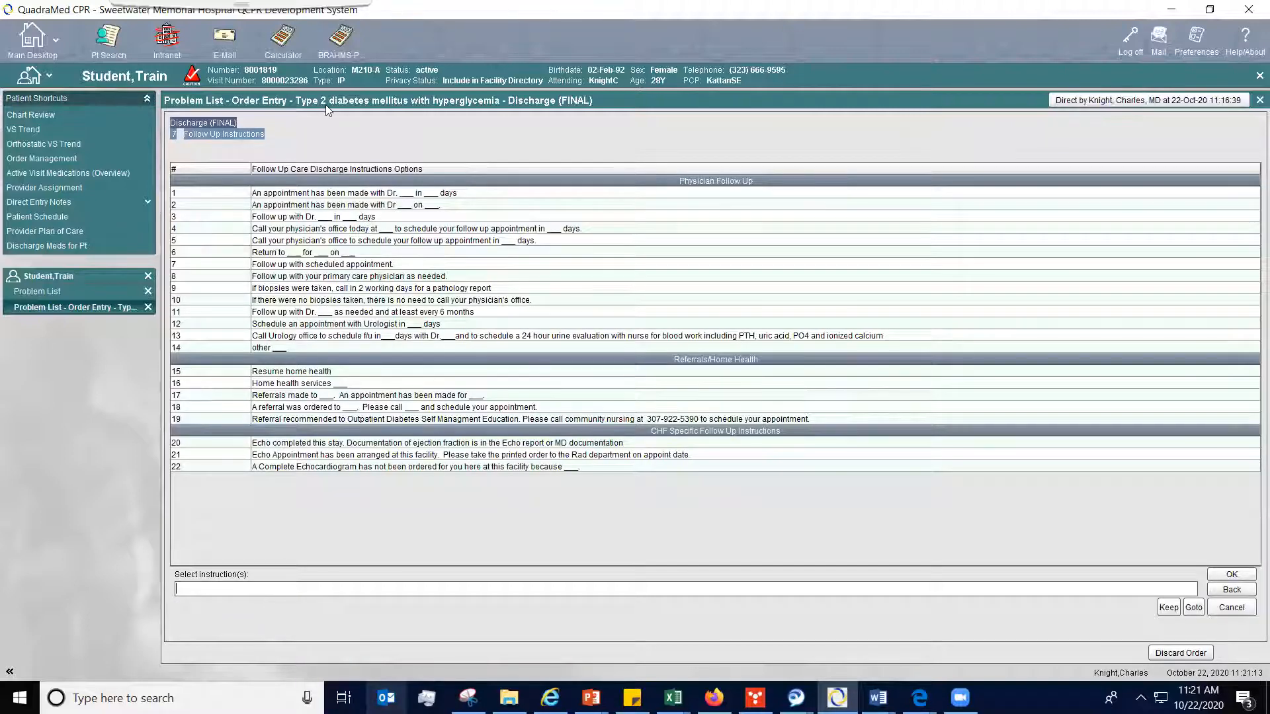
{"action": "left_click", "coordinate": [298, 265]}
{"action": "left_click", "coordinate": [1234, 574]}
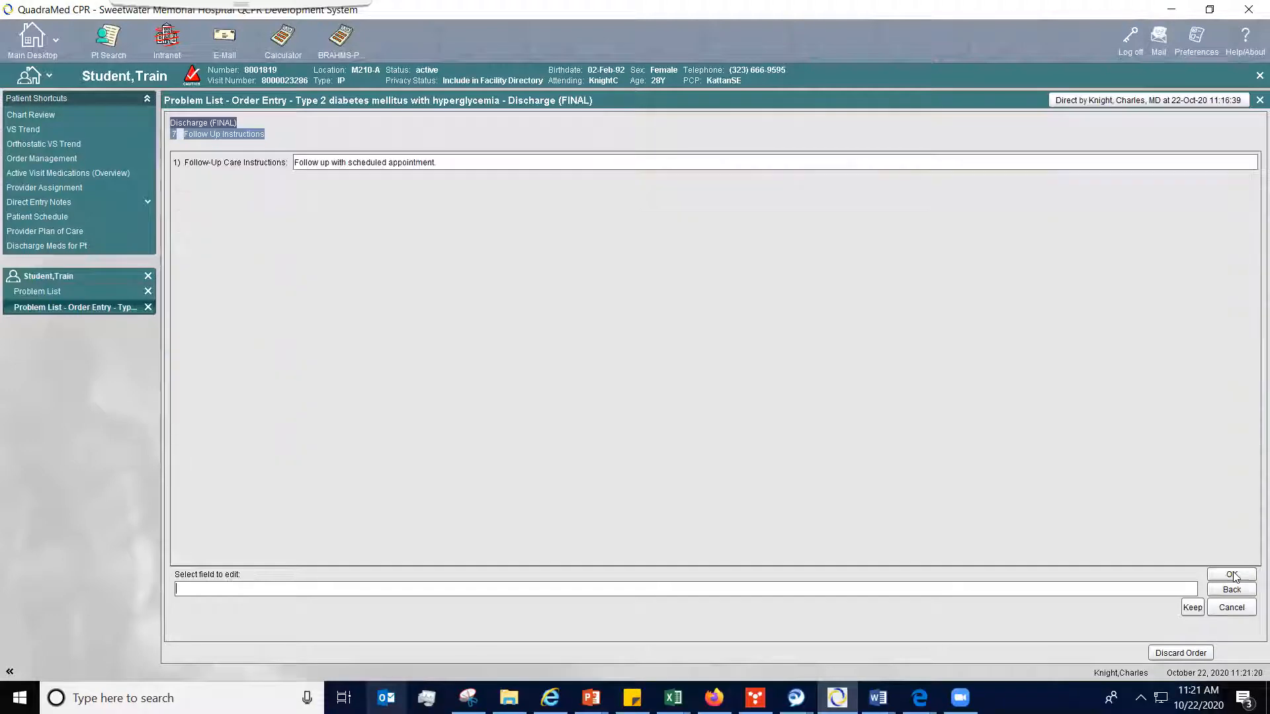
{"action": "left_click", "coordinate": [1231, 574]}
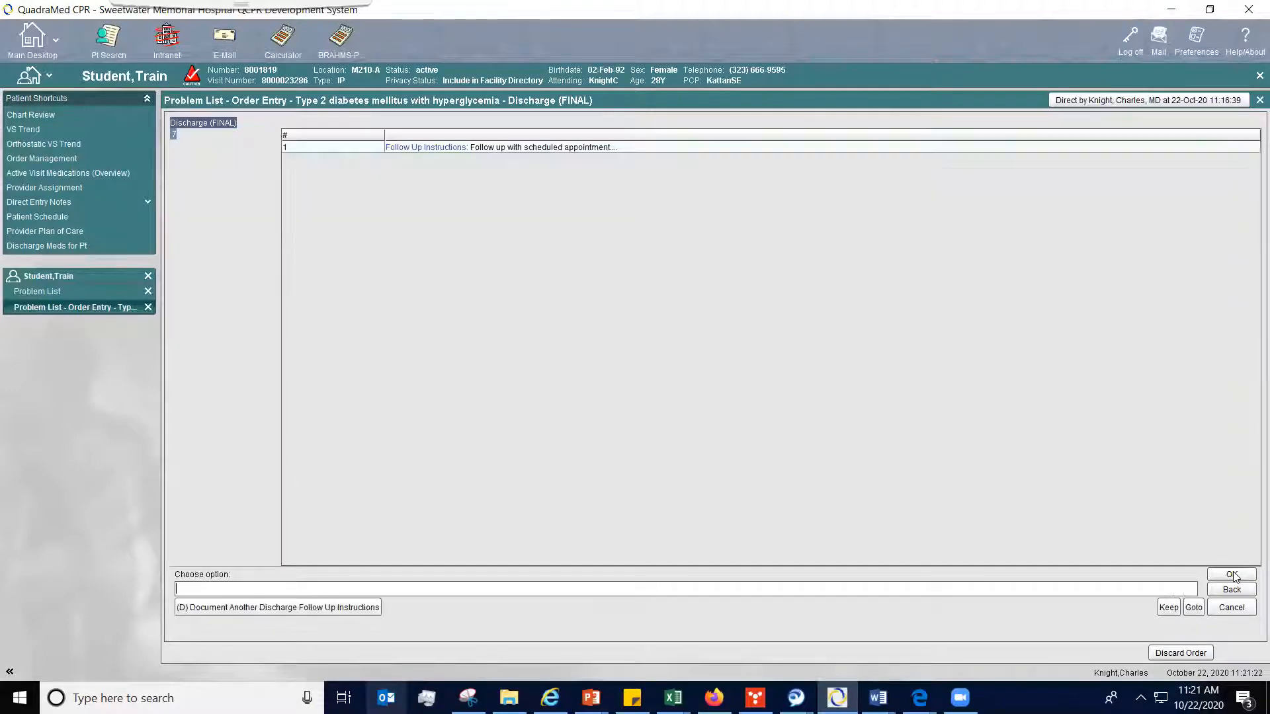
{"action": "left_click", "coordinate": [1231, 574]}
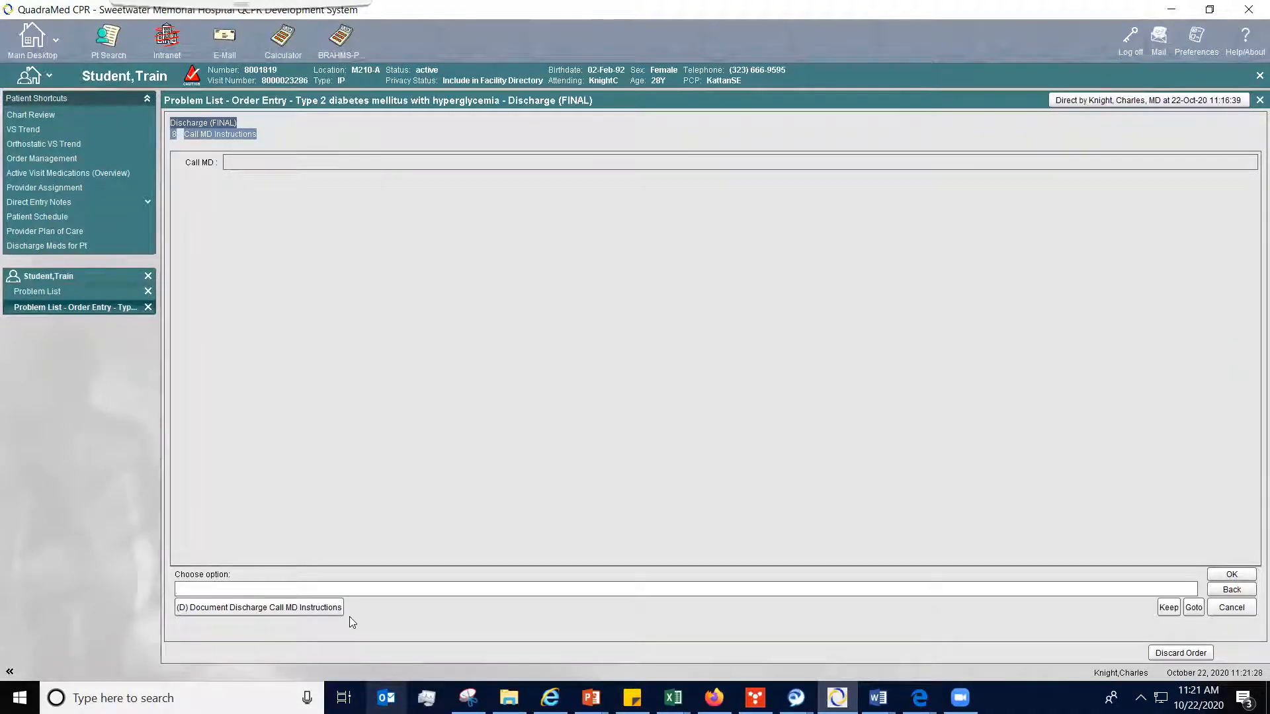
- Document Call MD instructions 7-9, covering heavy bleeding or incision drainage, passing more than 1/4 cup of blood, and persistent nausea, vomiting, diarrhea or constipation
{"action": "left_click", "coordinate": [320, 607]}
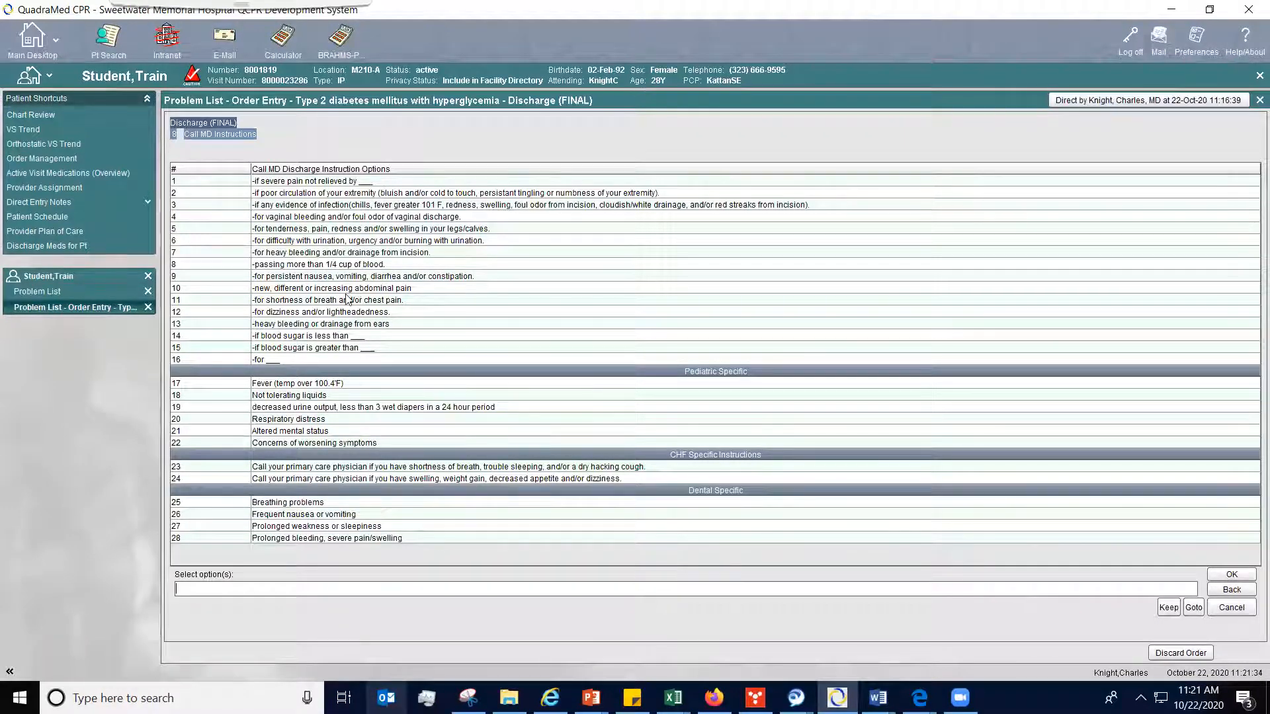
{"action": "type", "text": "7-9"}
{"action": "left_click", "coordinate": [1232, 574]}
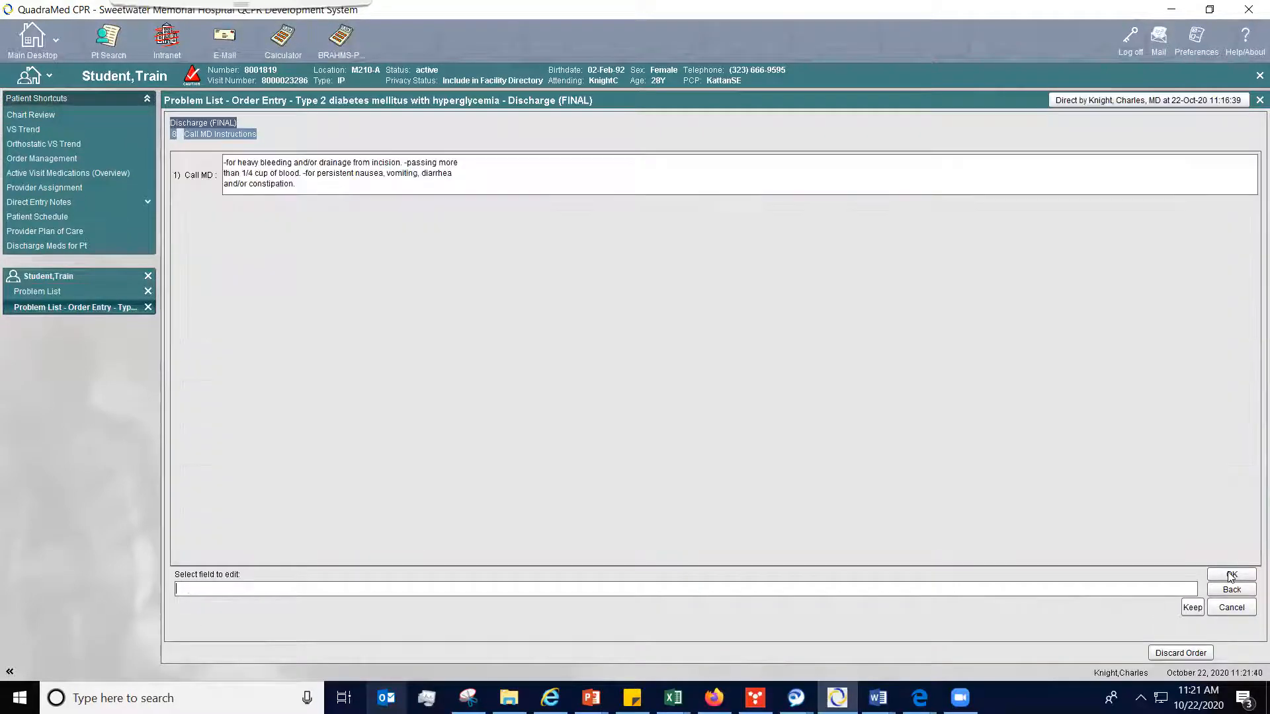
{"action": "left_click", "coordinate": [1232, 575]}
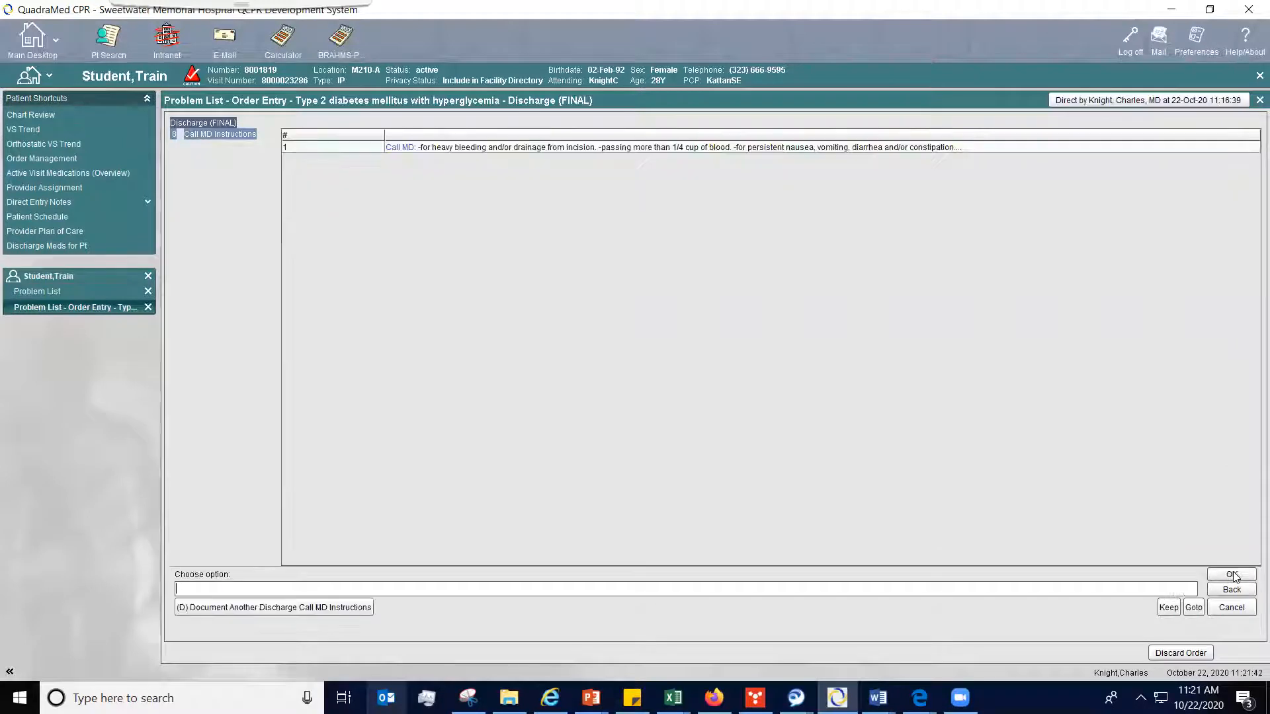
{"action": "left_click", "coordinate": [1231, 574]}
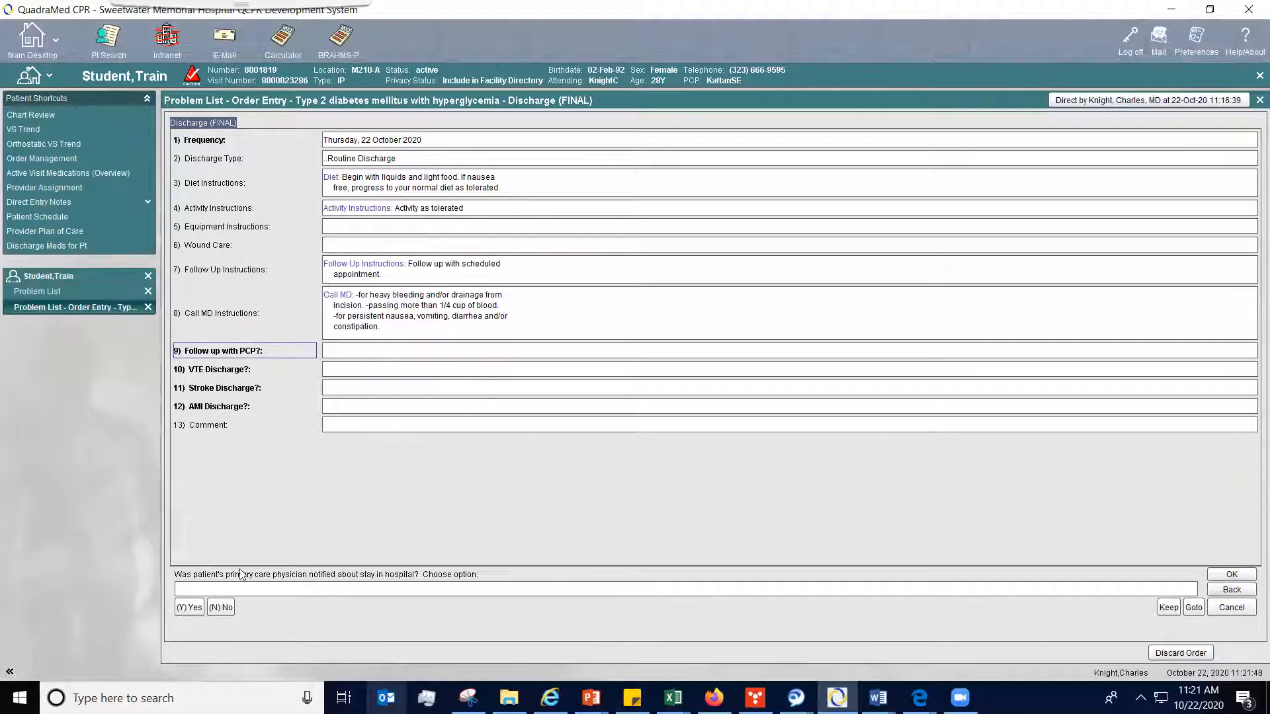
- Answer yes to PCP follow-up and no to VTE, stroke and AMI discharge, leave the comment blank, and accept the discharge order details
{"action": "left_click", "coordinate": [188, 608]}
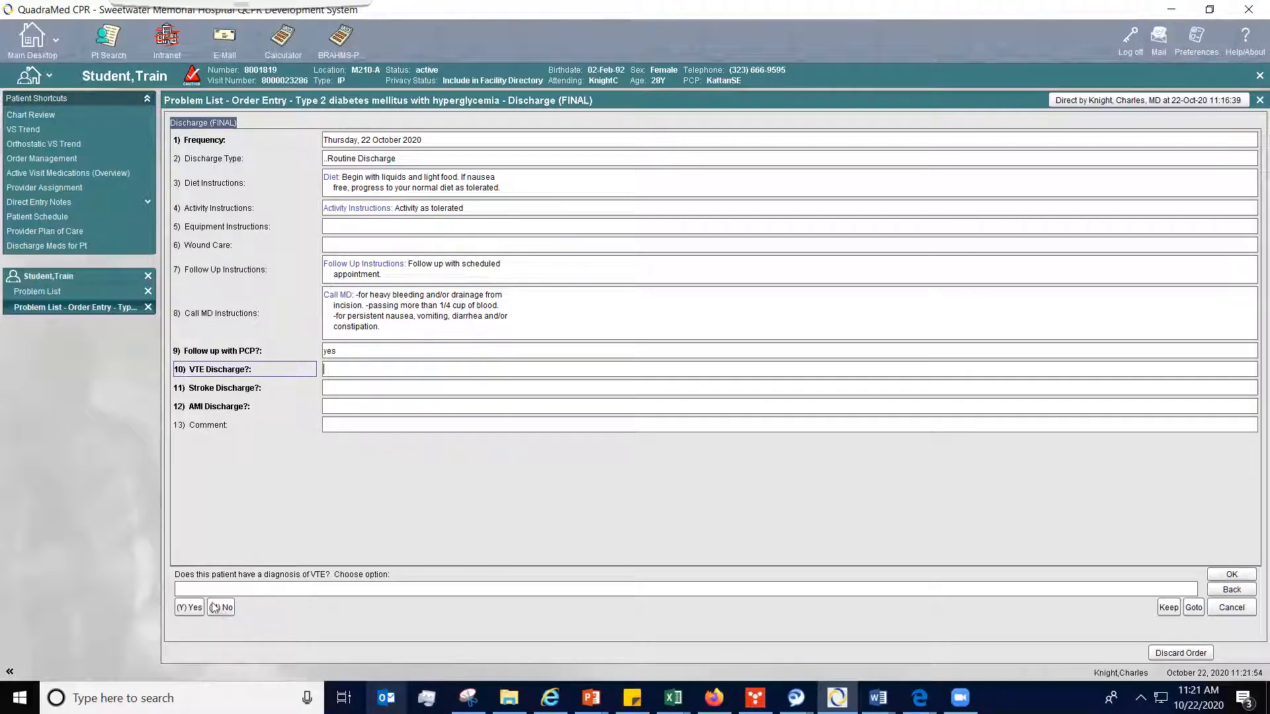
{"action": "left_click", "coordinate": [220, 608]}
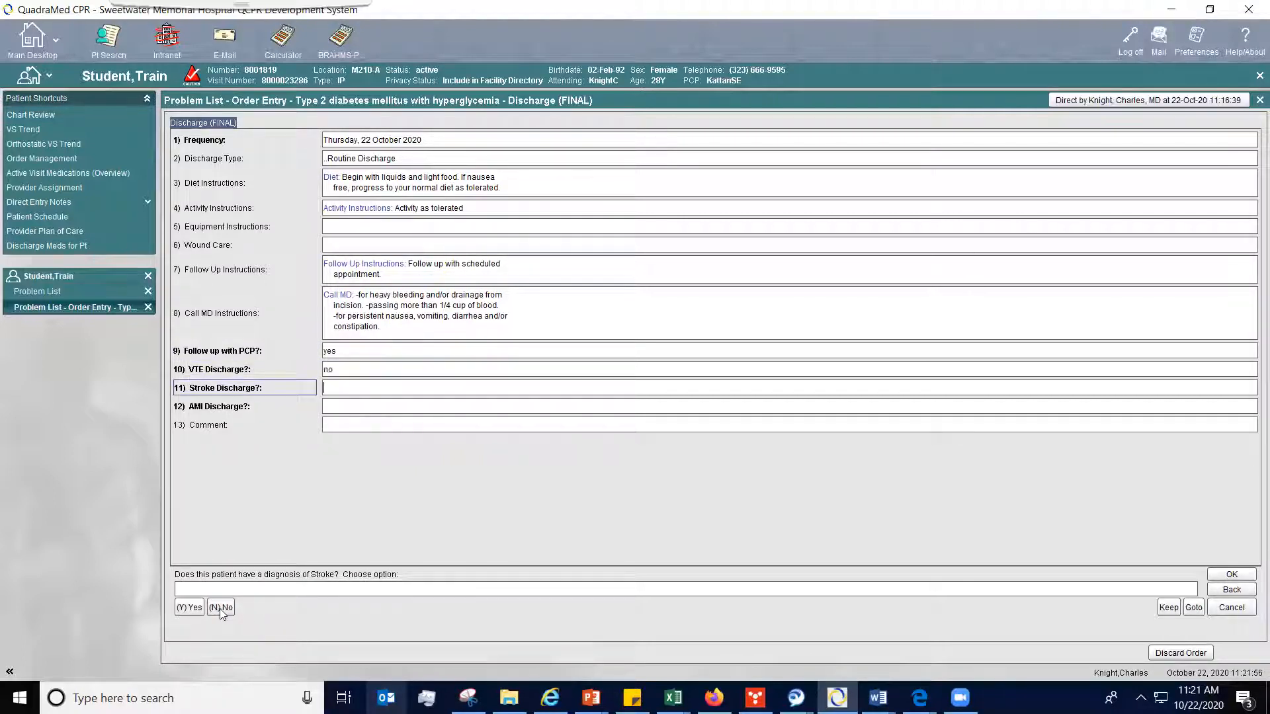
{"action": "left_click", "coordinate": [219, 609]}
{"action": "left_click", "coordinate": [220, 608]}
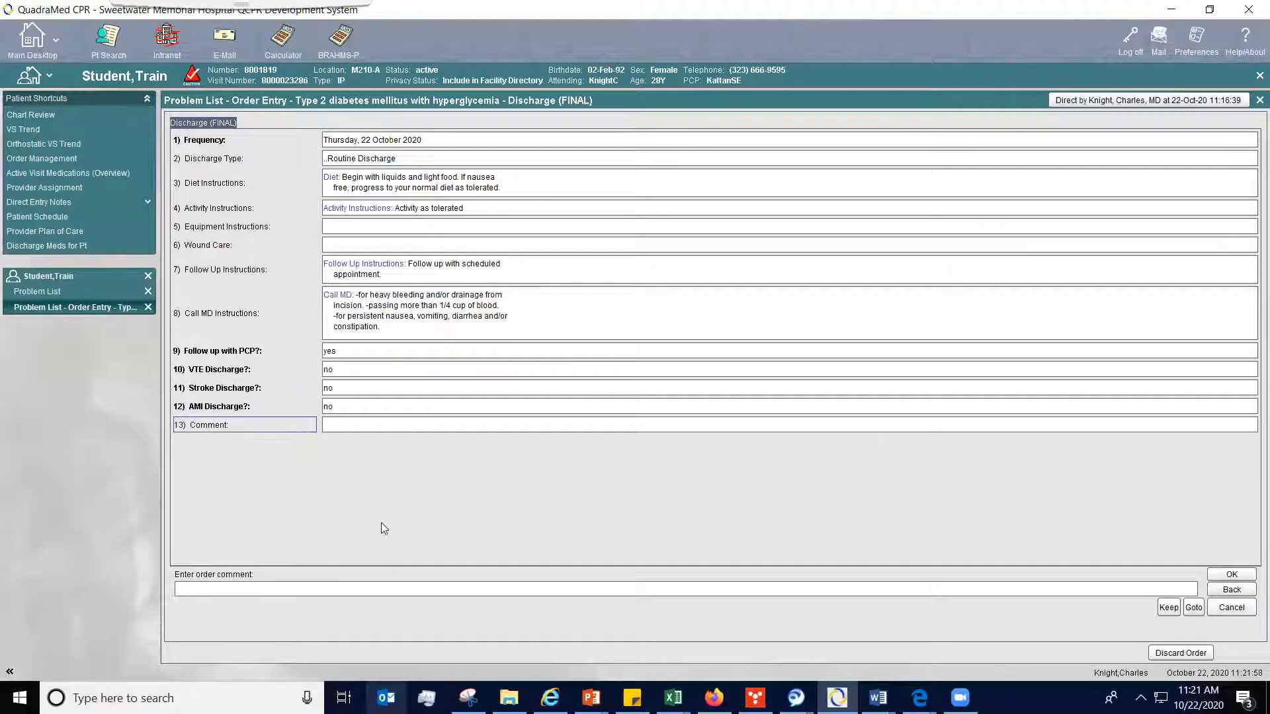
{"action": "left_click", "coordinate": [1231, 575]}
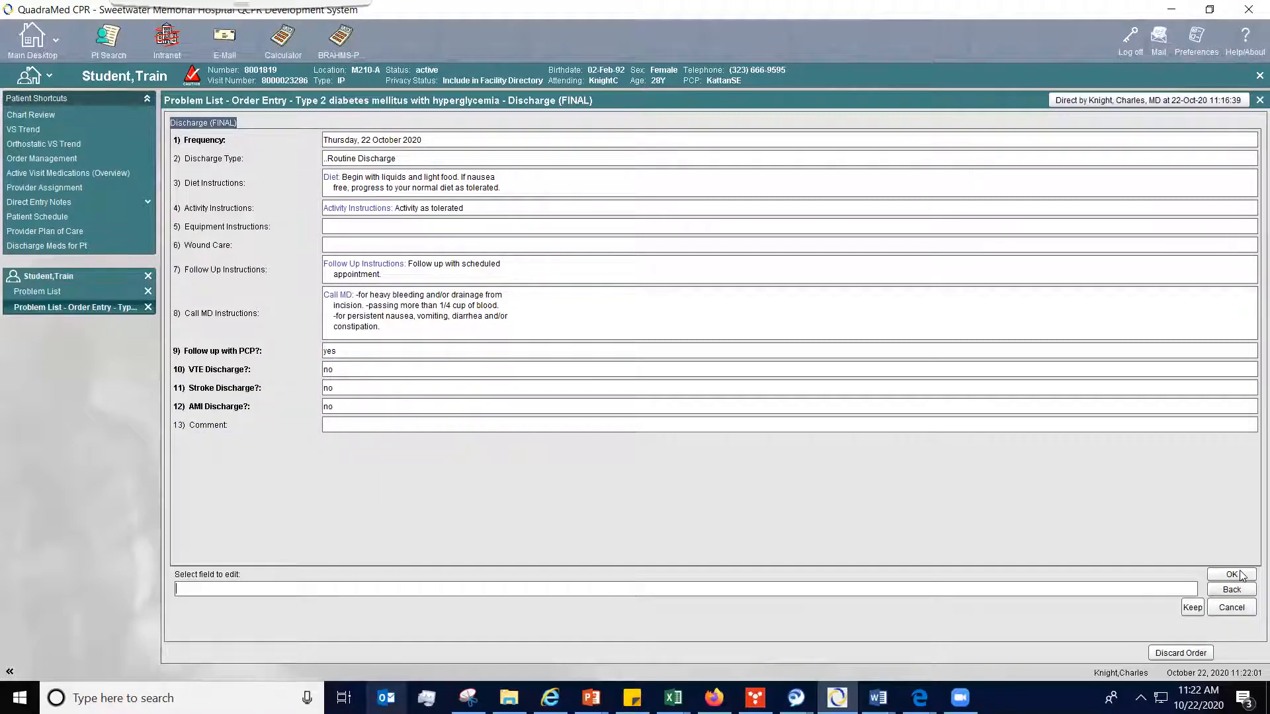
{"action": "left_click", "coordinate": [1231, 575]}
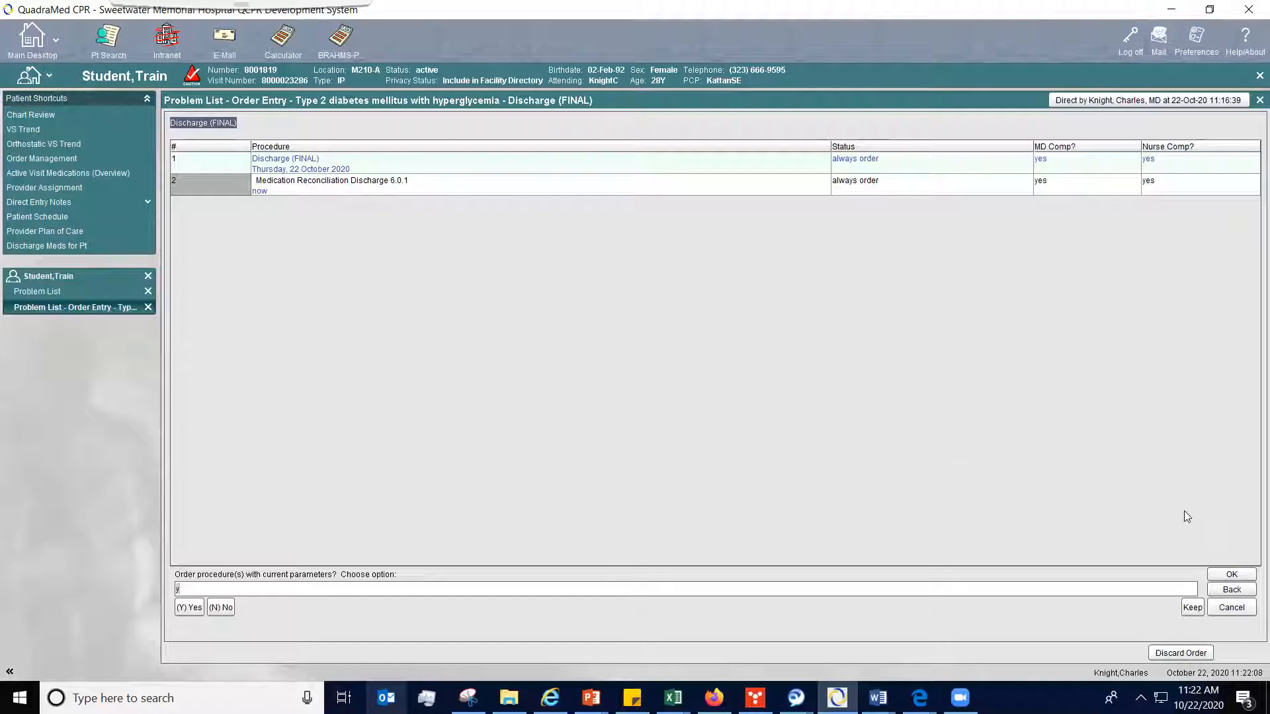
- Order the final discharge with the current parameters and accept it from the order summary
{"action": "left_click", "coordinate": [1242, 578]}
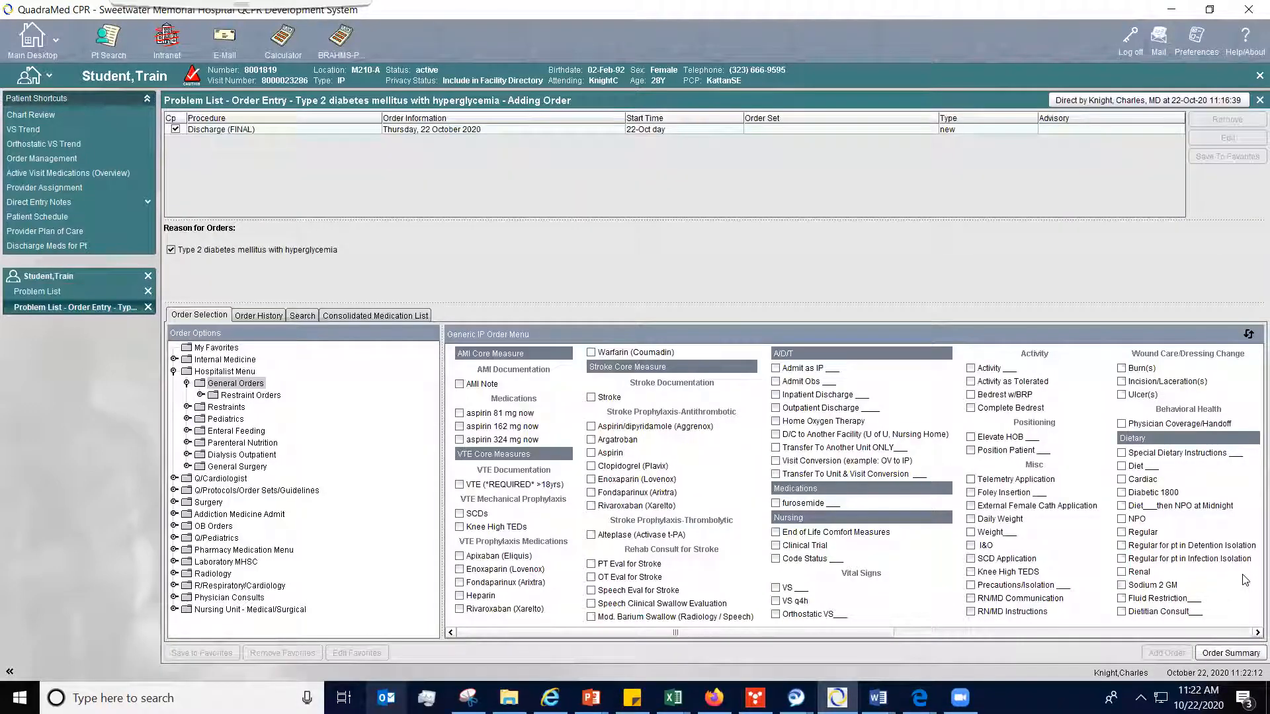
{"action": "left_click", "coordinate": [1230, 653]}
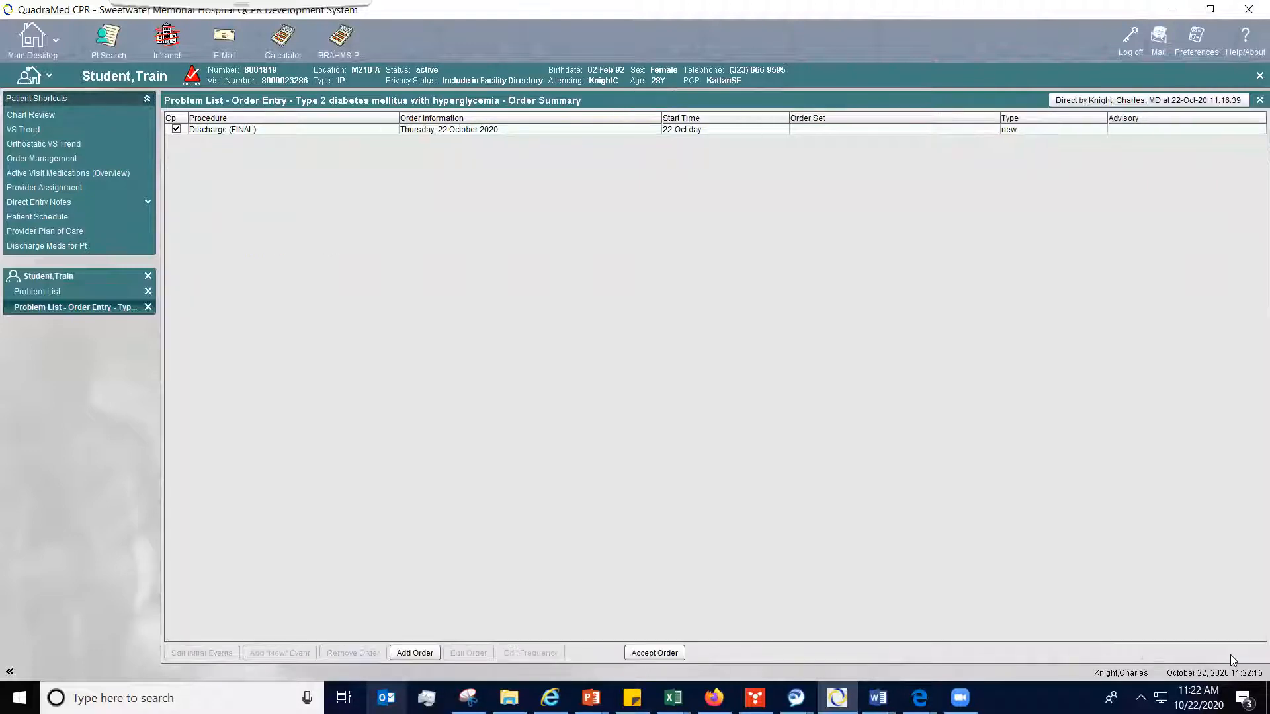
{"action": "left_click", "coordinate": [661, 652]}
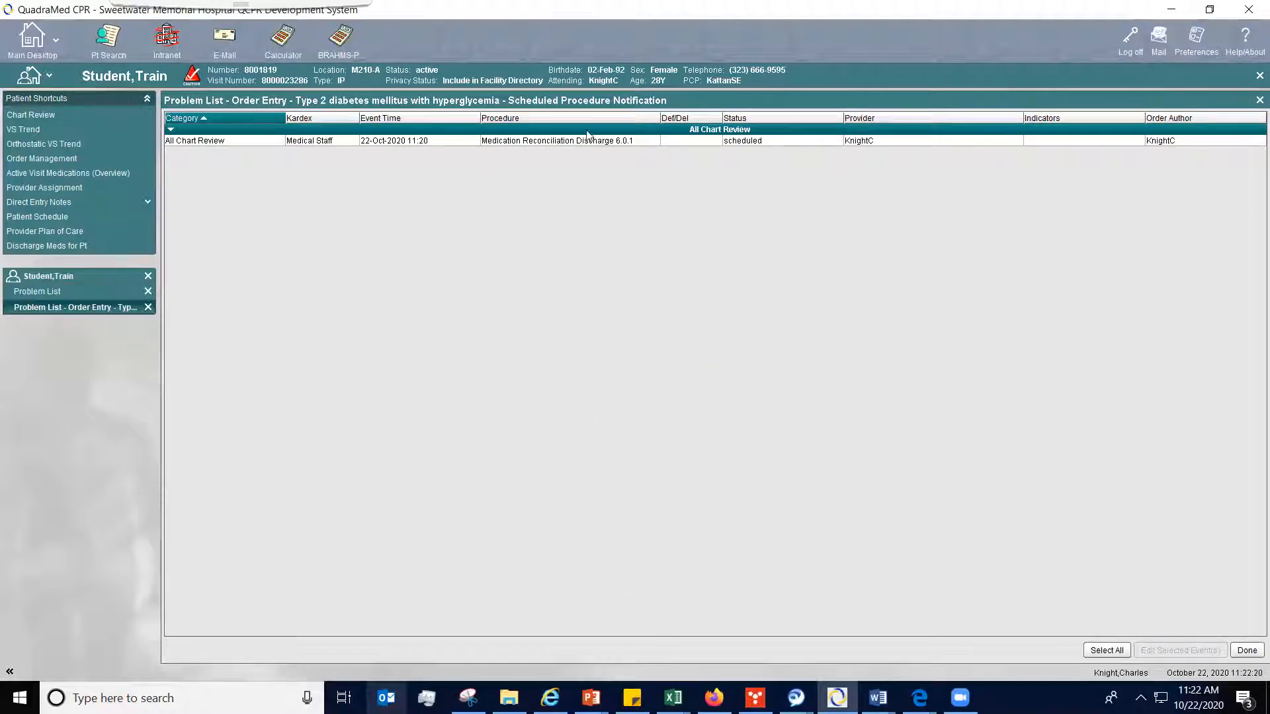
- Document the scheduled Medication Reconciliation Discharge 6.0.1 event as performed now, confirm the reconciliation report review, and accept the entry
{"action": "double_click", "coordinate": [653, 141]}
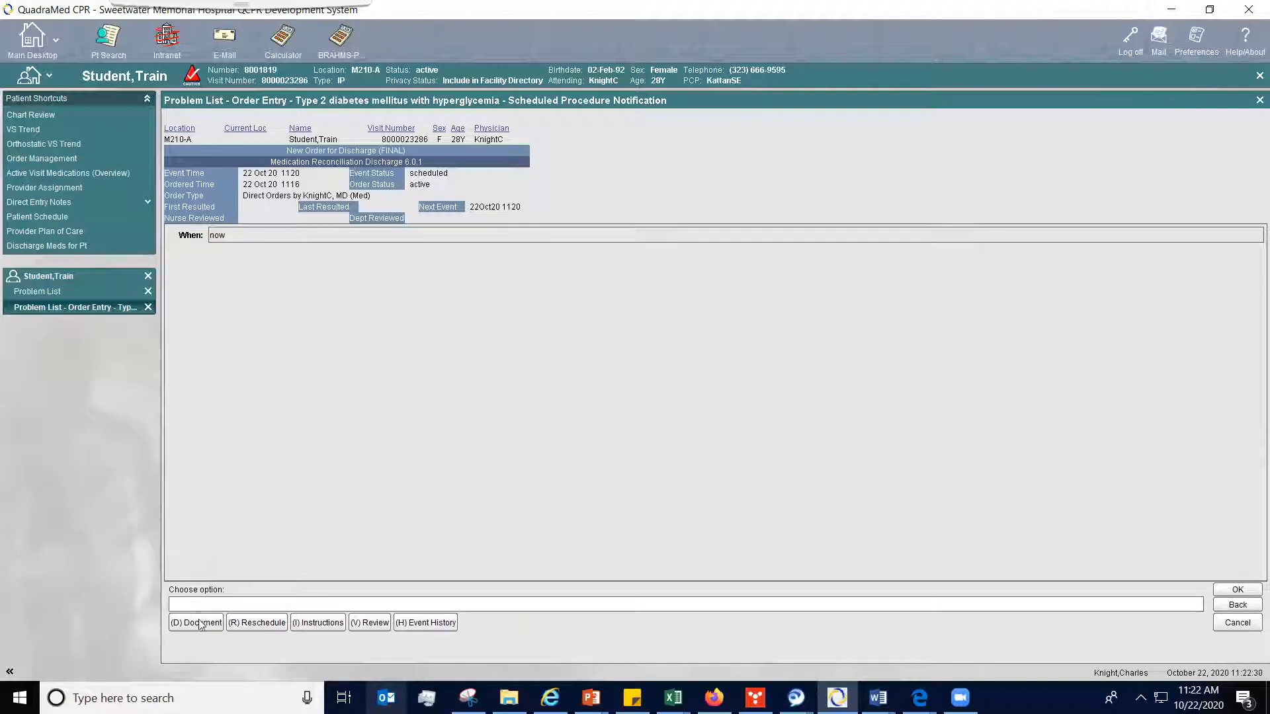
{"action": "left_click", "coordinate": [199, 623]}
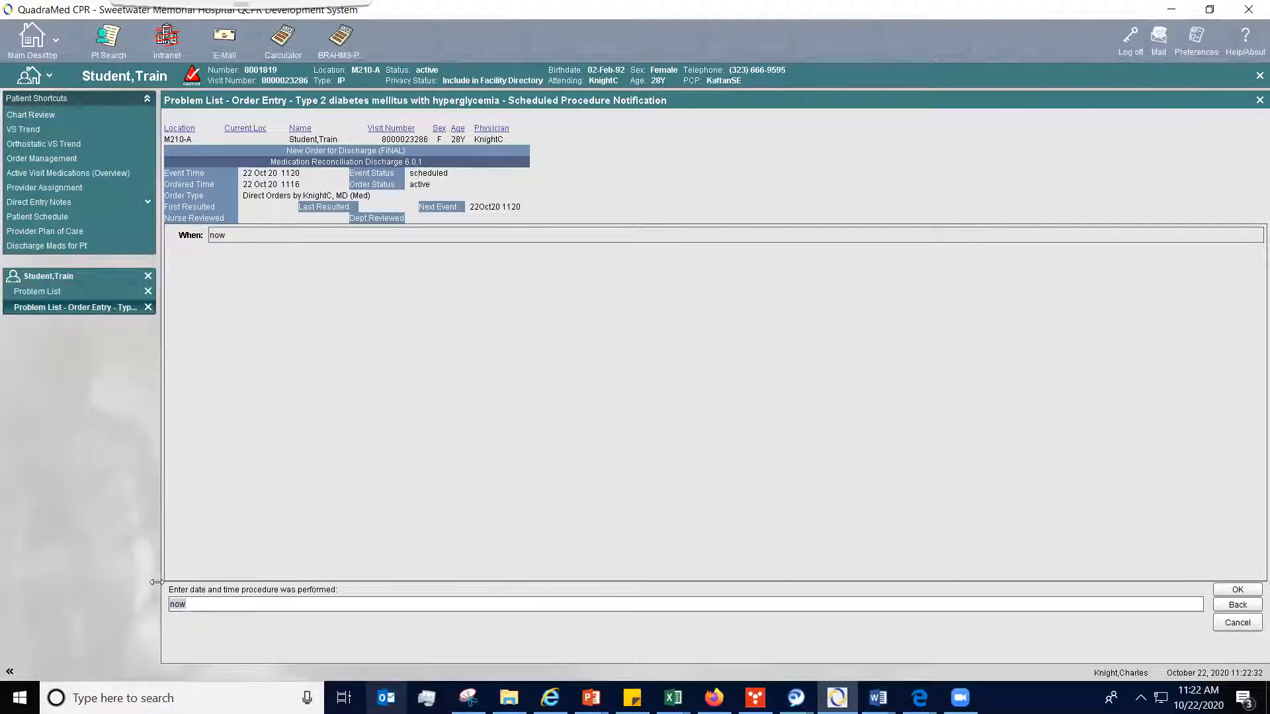
{"action": "left_click", "coordinate": [1242, 591]}
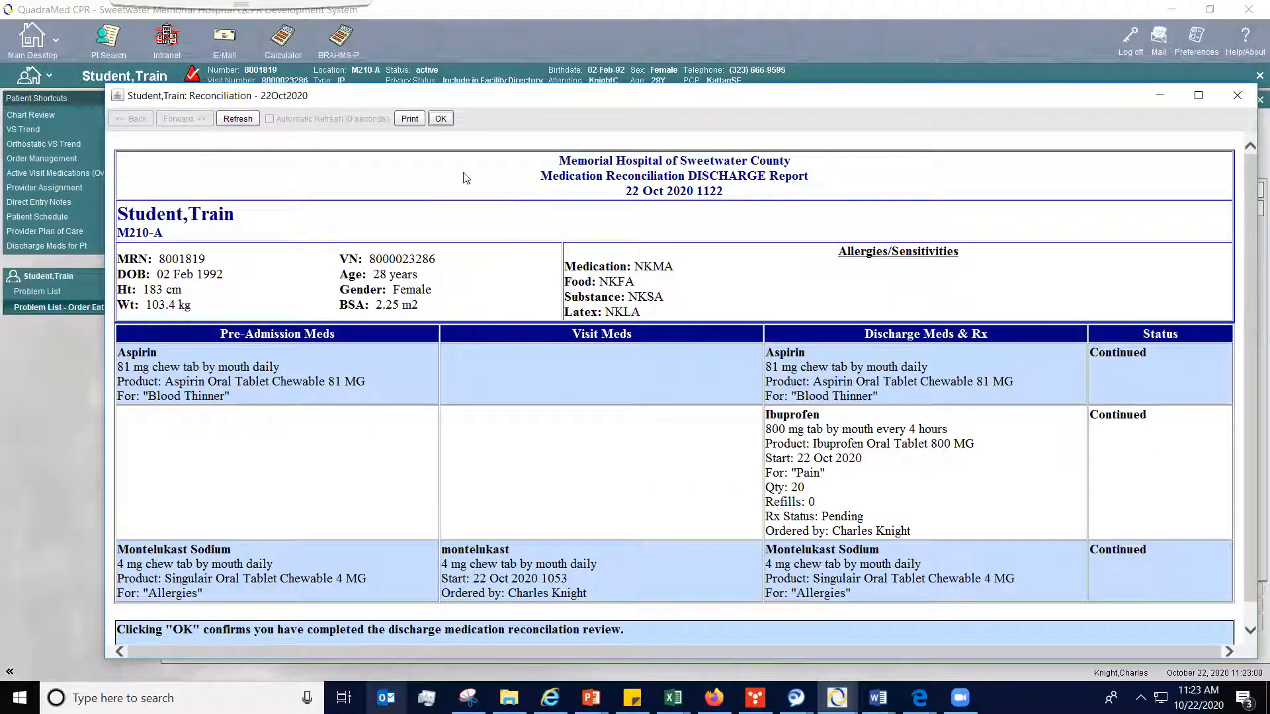
{"action": "left_click", "coordinate": [440, 120]}
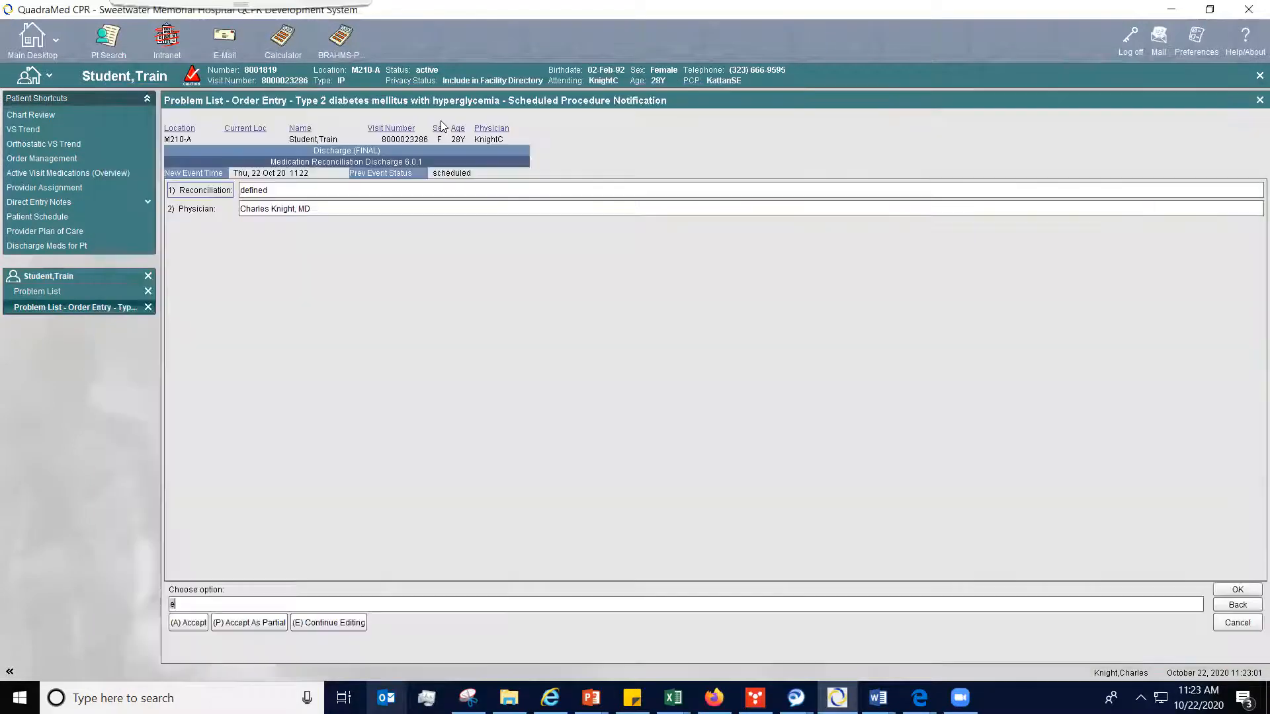
{"action": "left_click", "coordinate": [199, 624]}
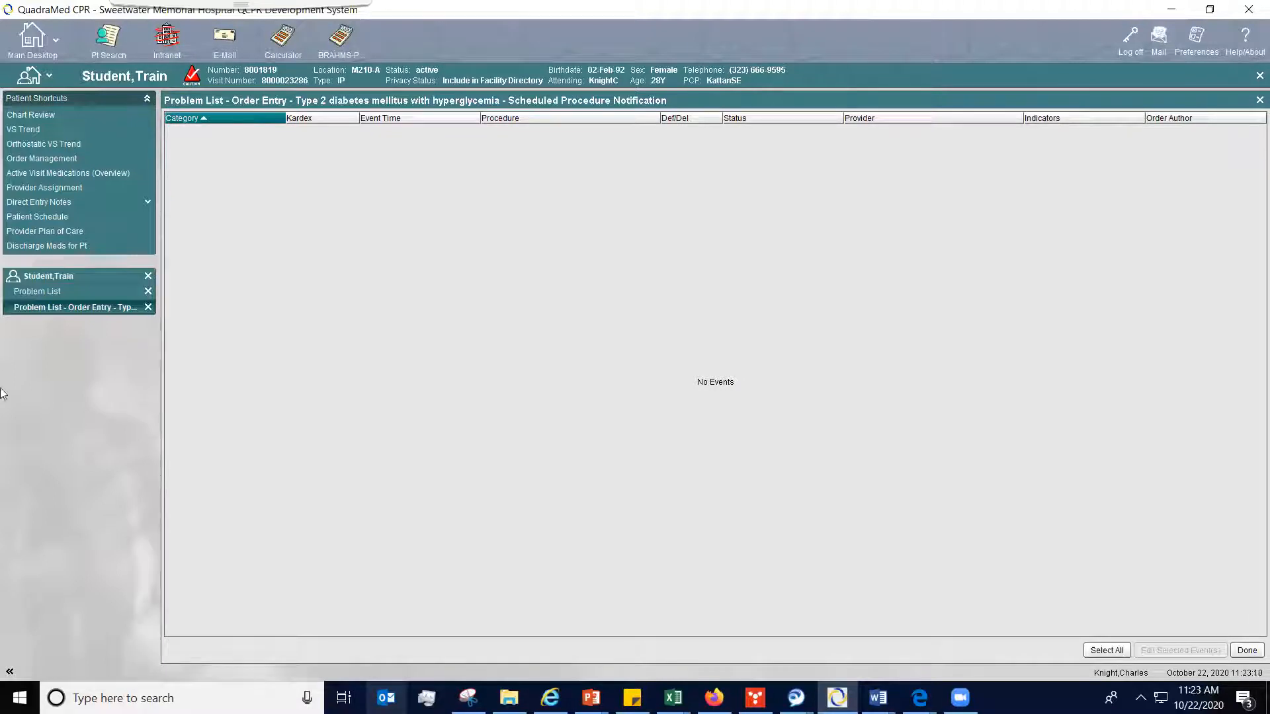
- Open the patient's discharge medication instructions and review them
{"action": "left_click", "coordinate": [72, 244]}
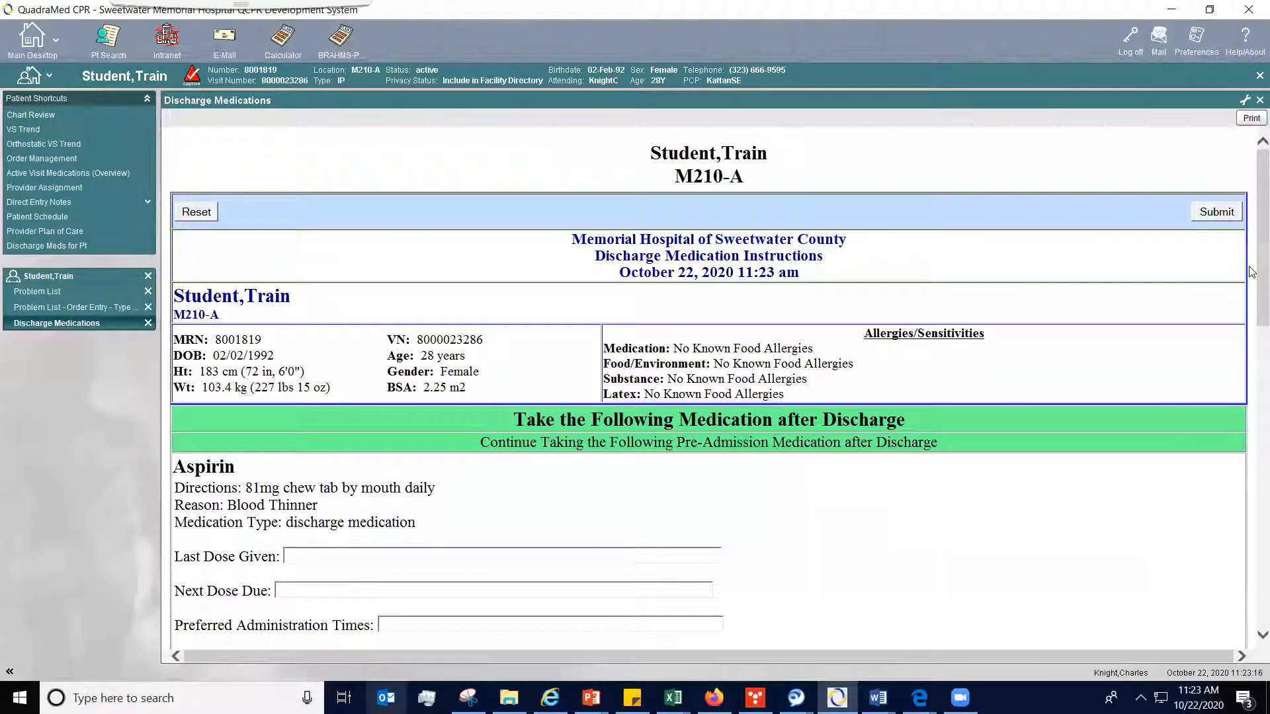
{"action": "mouse_move", "coordinate": [1252, 272]}
{"action": "left_mouse_down"}
{"action": "mouse_move", "coordinate": [1252, 613]}
{"action": "mouse_move", "coordinate": [1240, 256]}
{"action": "left_mouse_up"}
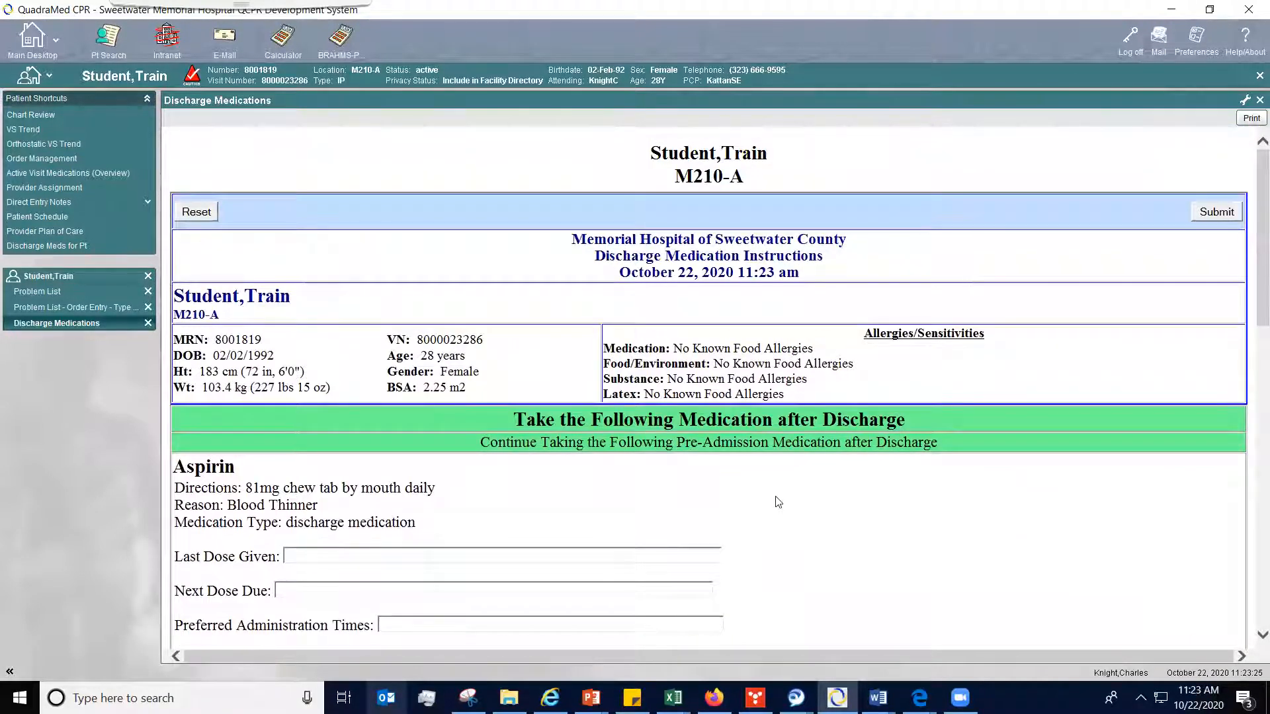